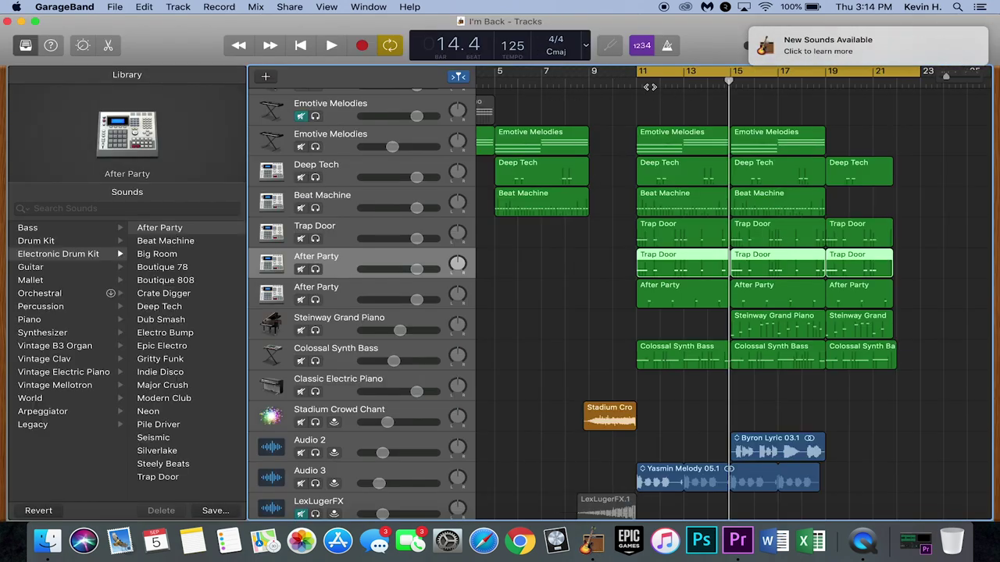
- Play back the existing song from bar 11 and stop playback after a few bars
left_click(638, 81)
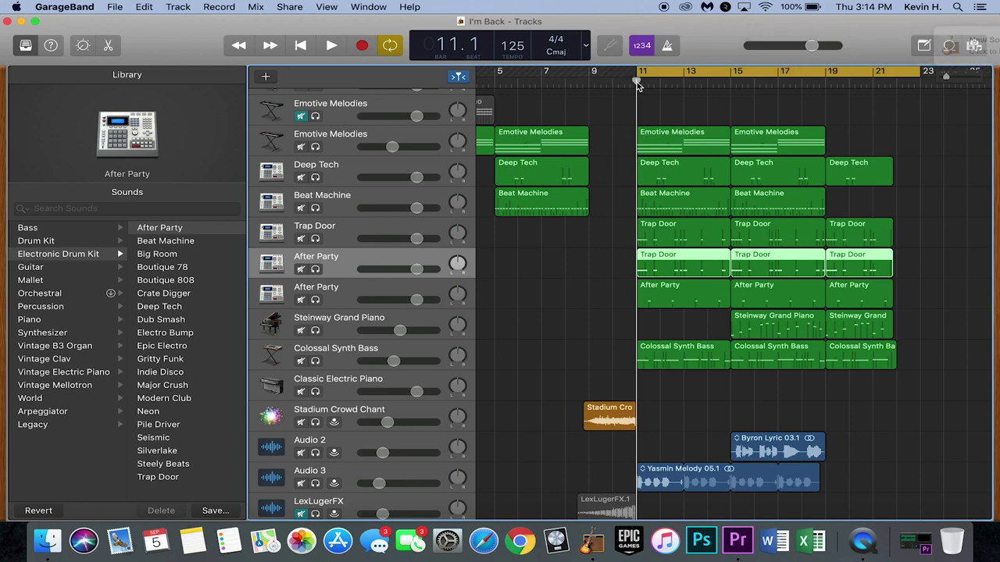
key("space")
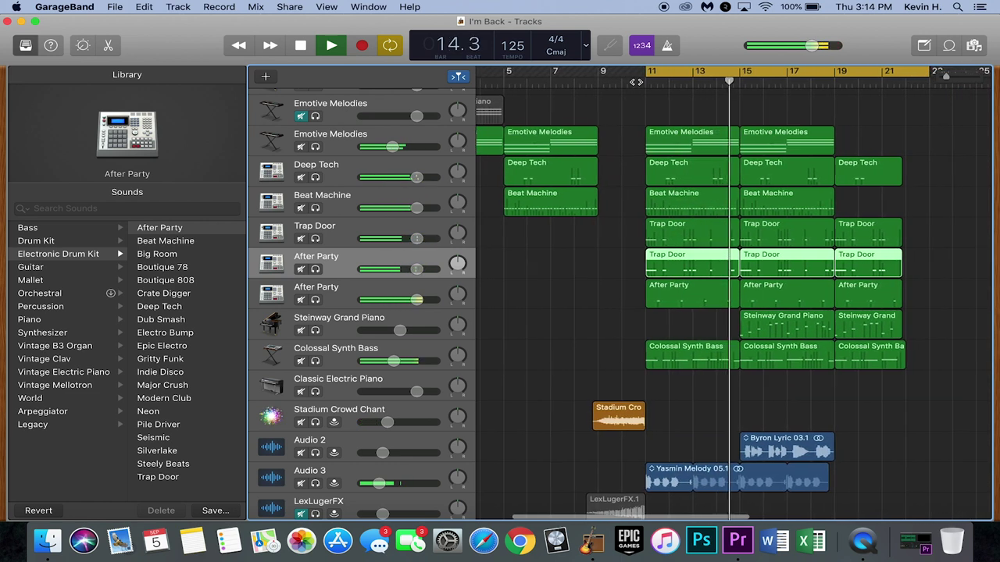
key("space")
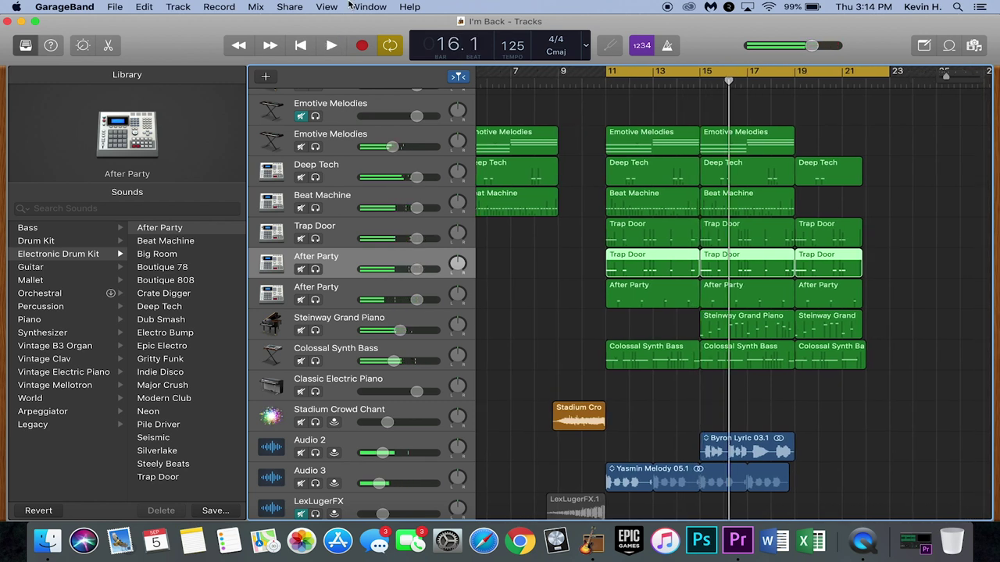
- Create a new project from the Hip Hop factory template
left_click(117, 7)
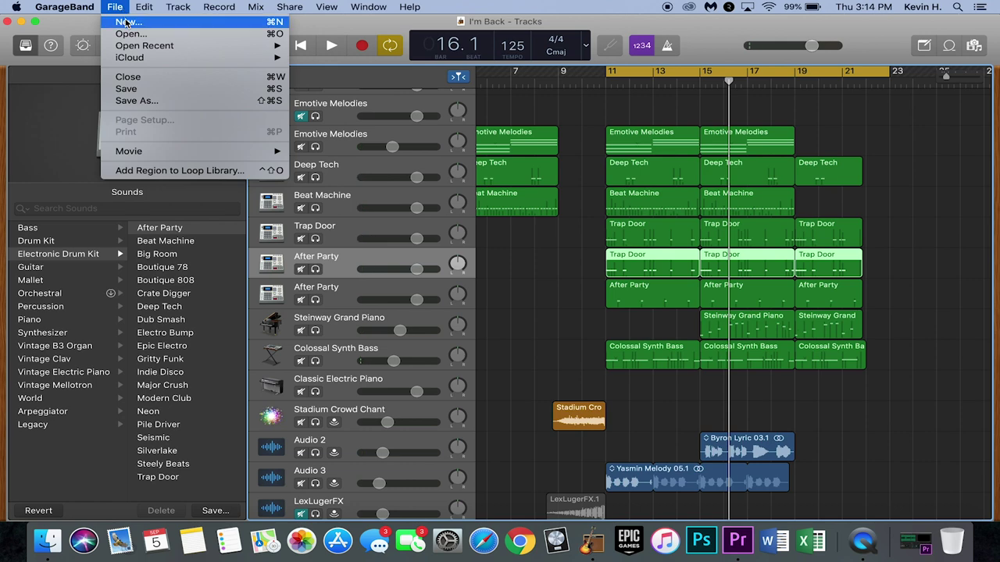
left_click(126, 23)
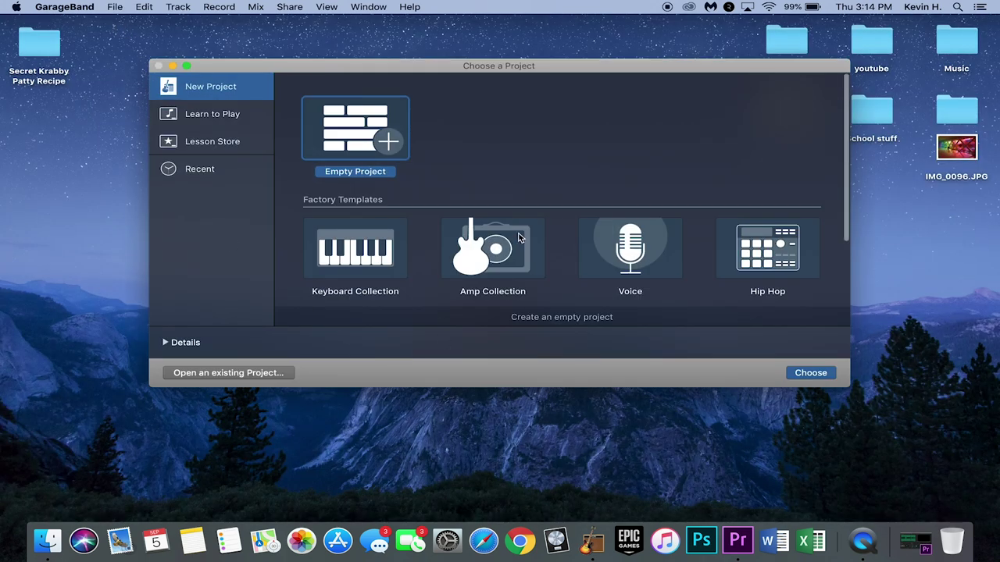
scroll(519, 237, "down", 2)
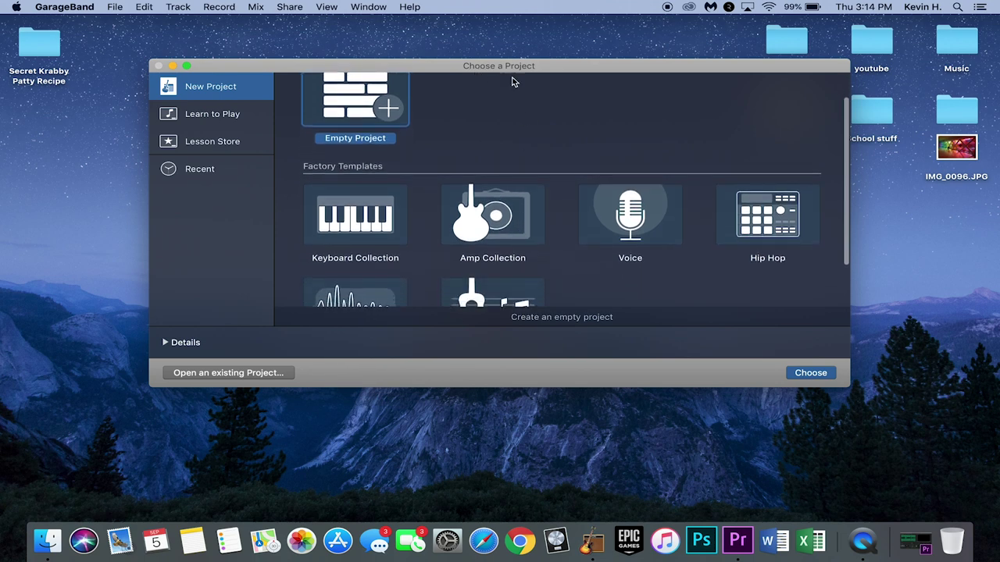
scroll(522, 119, "up", 2)
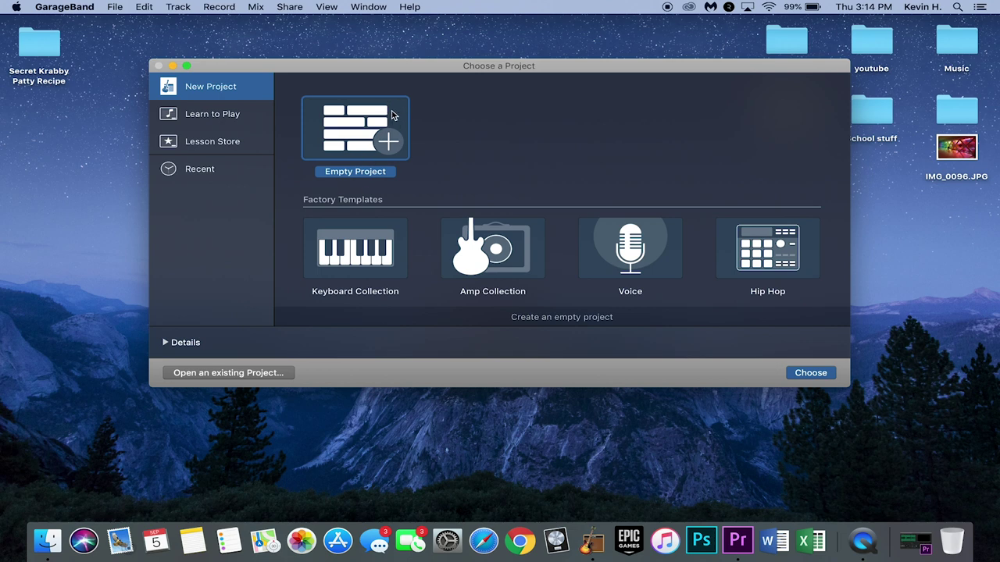
scroll(561, 254, "down", 5)
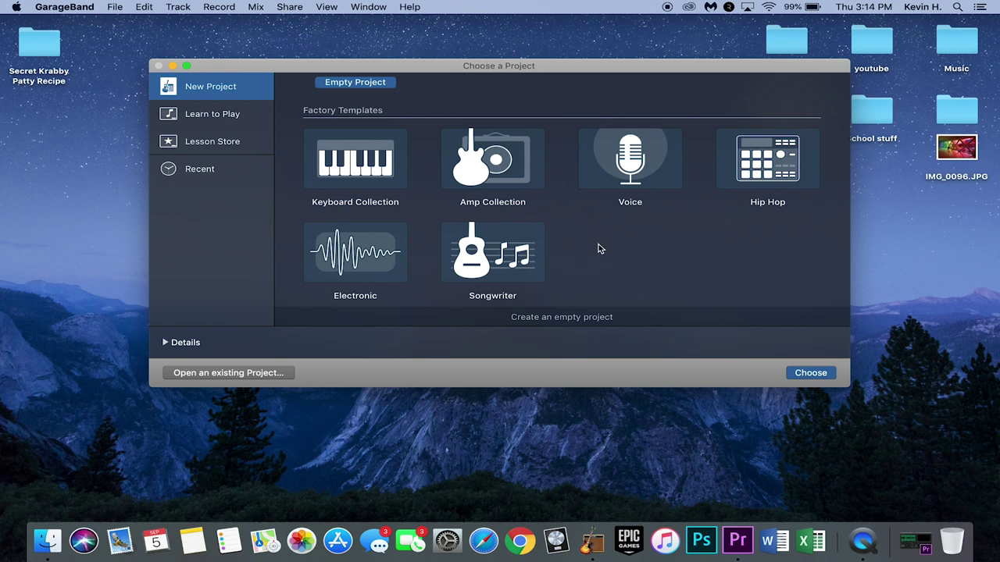
left_click(777, 162)
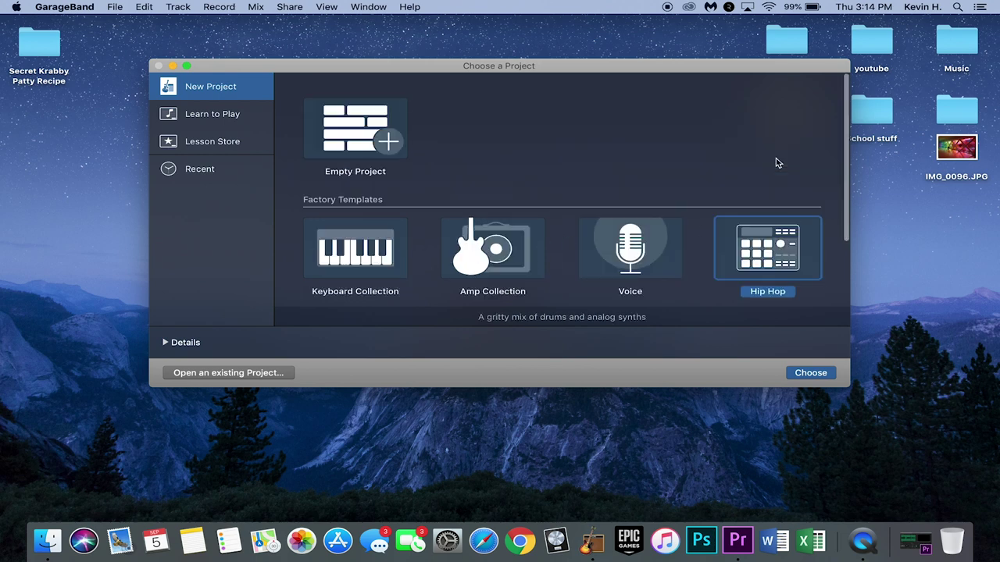
left_click(811, 373)
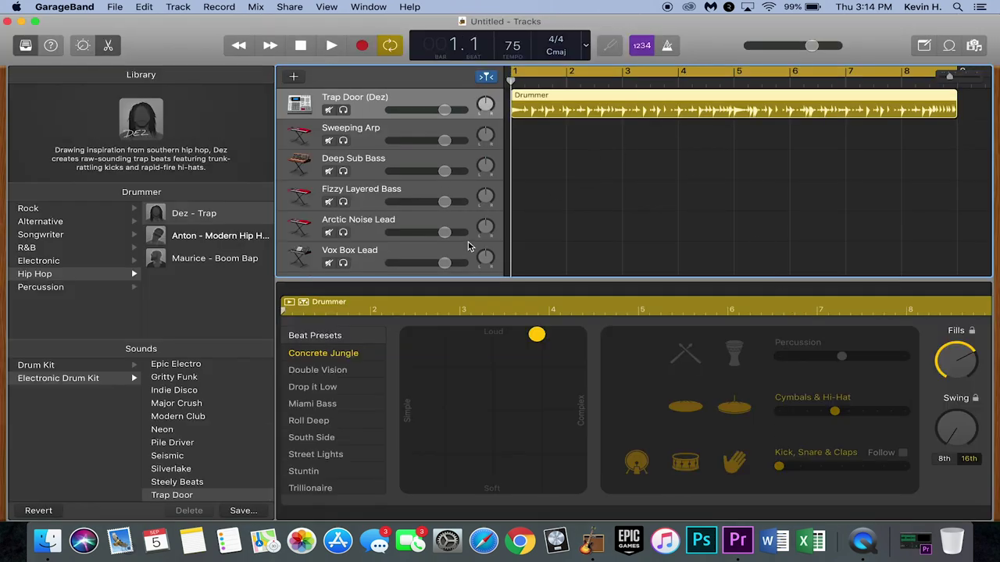
- Look through the template's instrument tracks and play the first bar of the Drummer region
scroll(469, 247, "down", 3)
scroll(468, 247, "up", 3)
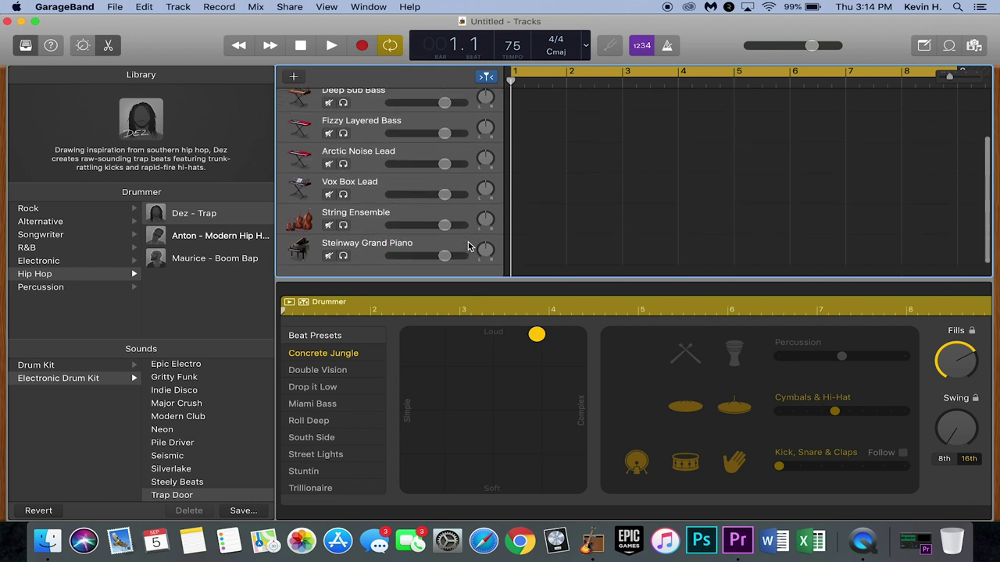
scroll(468, 247, "down", 1)
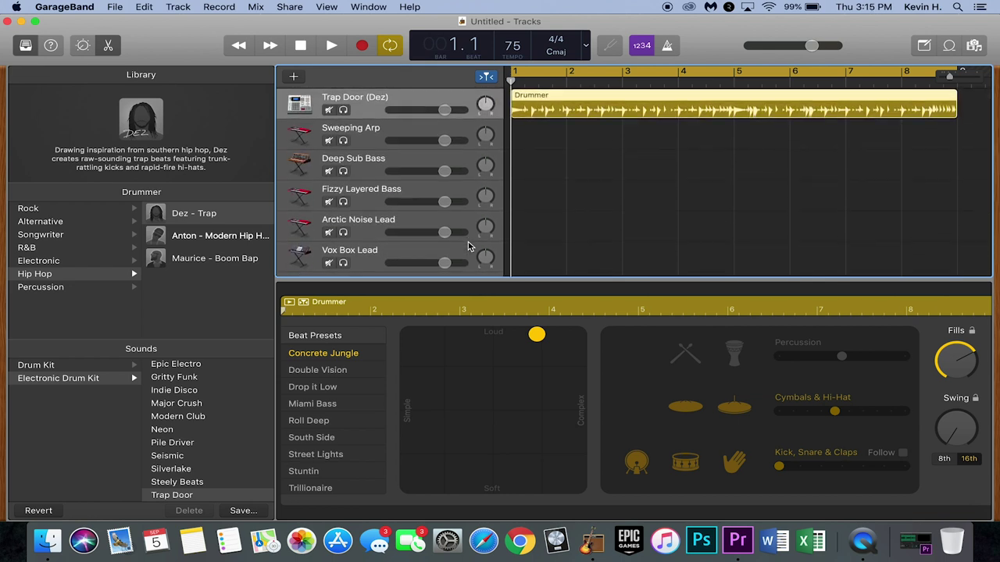
key("space")
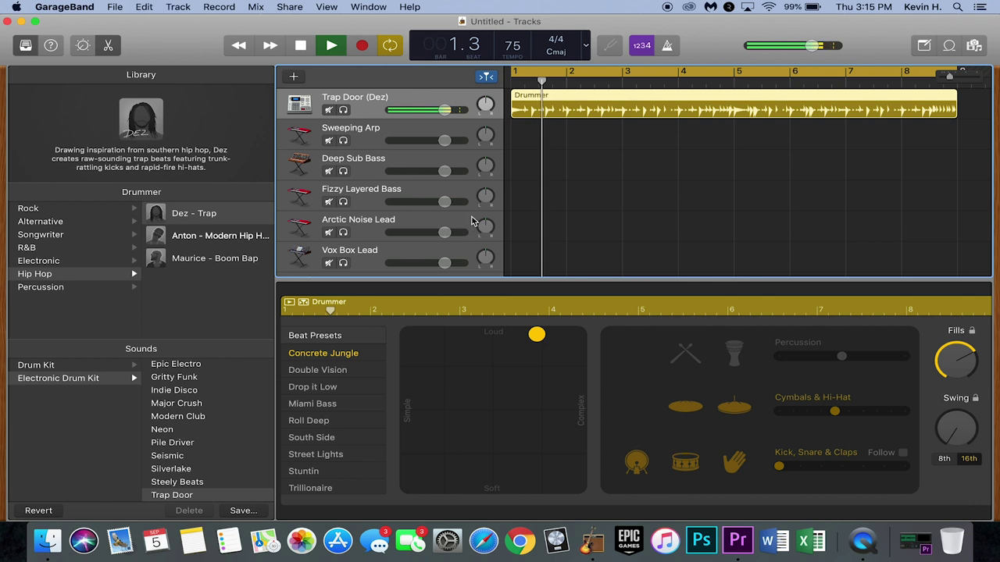
key("space")
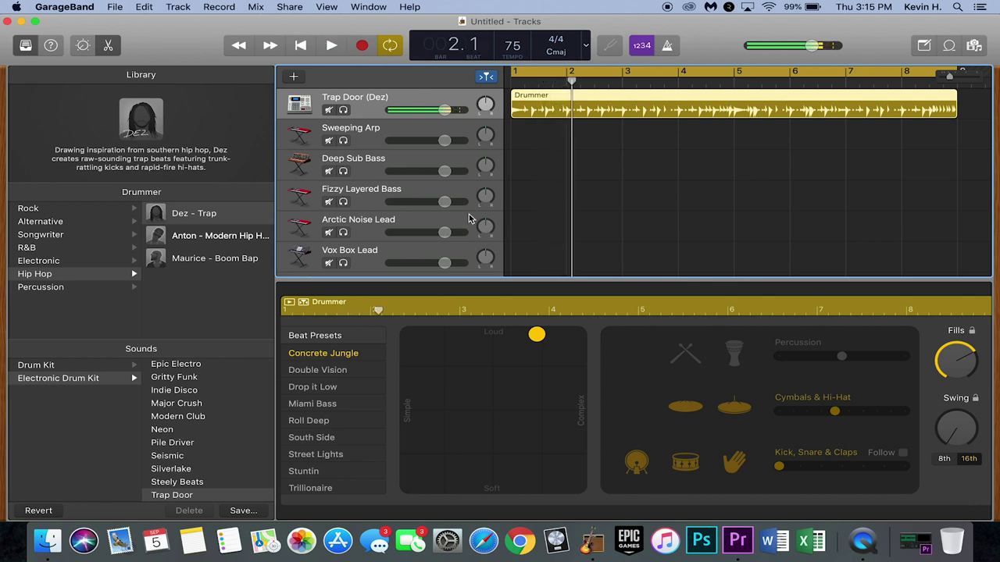
scroll(389, 137, "down", 5)
scroll(388, 141, "up", 4)
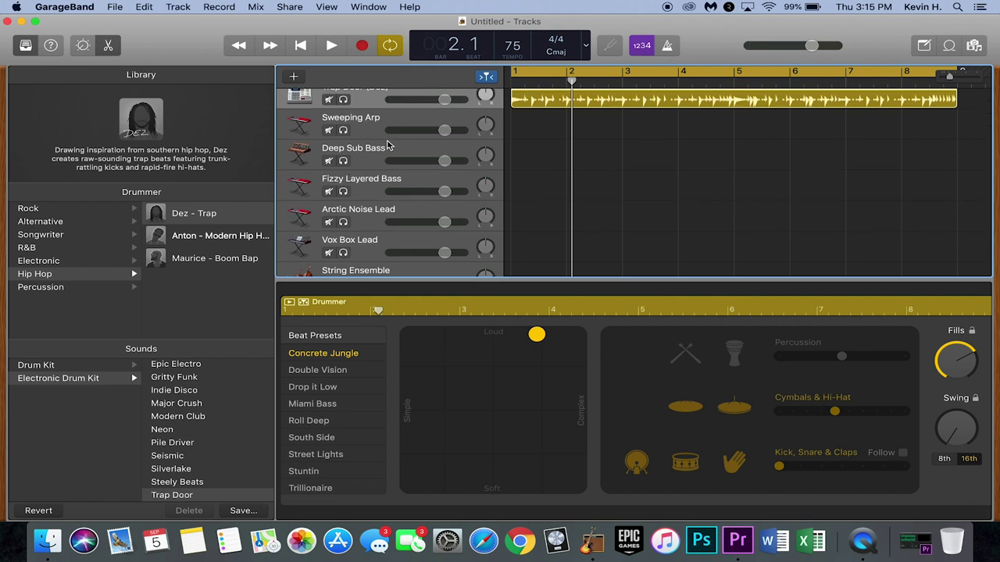
- Create a new Empty Project with a Software Instrument track and expand its window to full screen
left_click(115, 7)
left_click(133, 29)
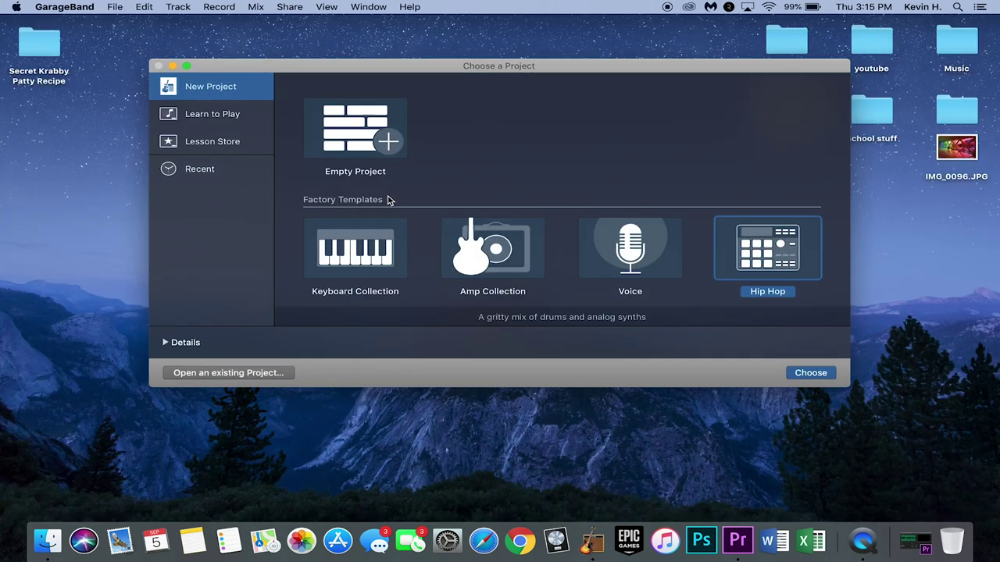
left_click(381, 150)
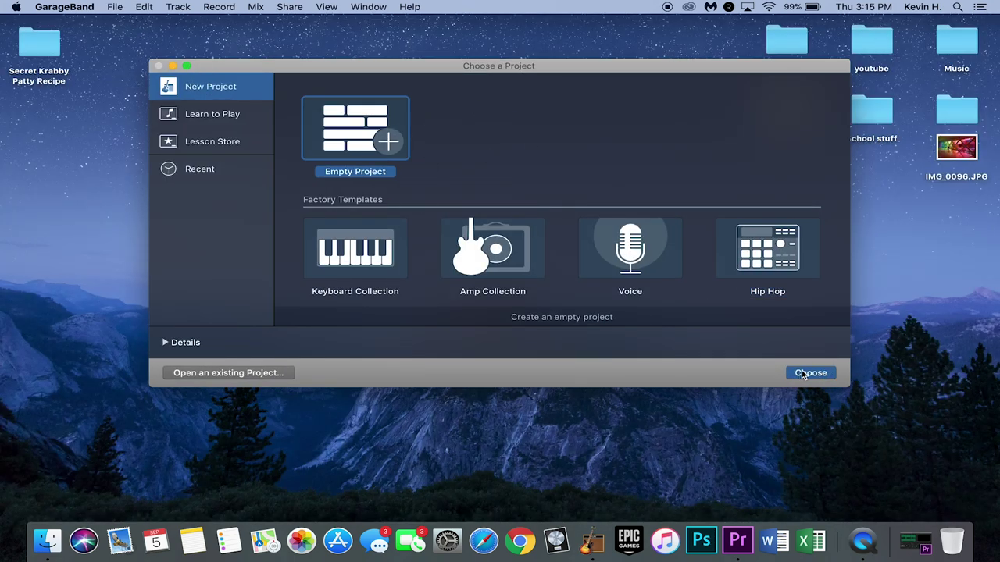
left_click(810, 372)
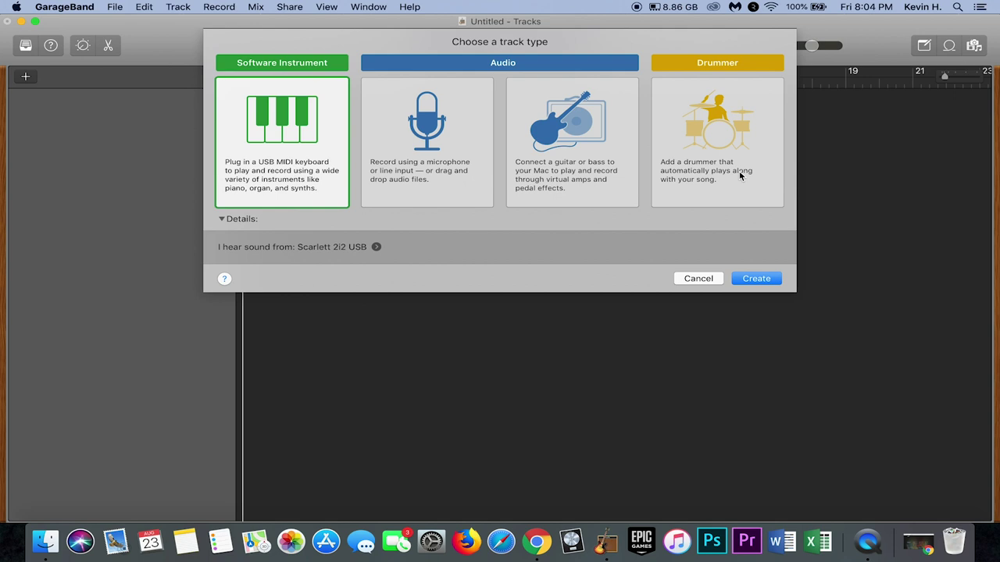
left_click(757, 279)
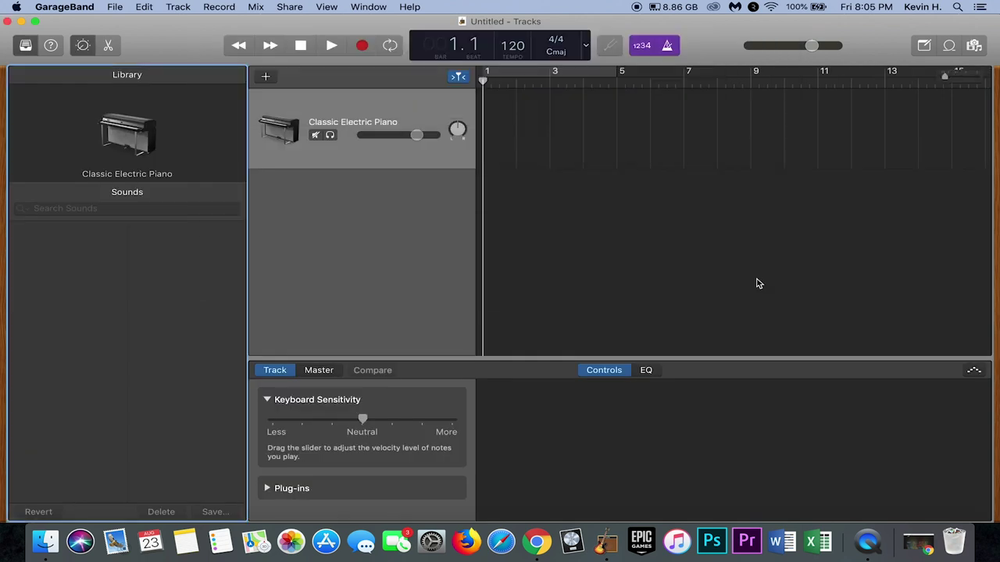
left_click(35, 22)
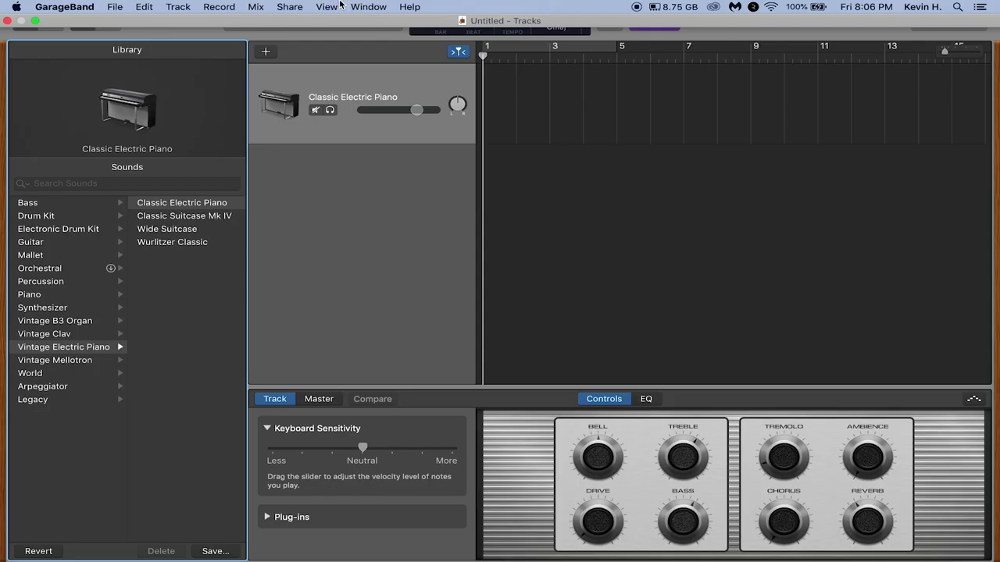
- Show Musical Typing and play the white notes C, D, E, F and G in sequence on the Classic Electric Piano
left_click(367, 6)
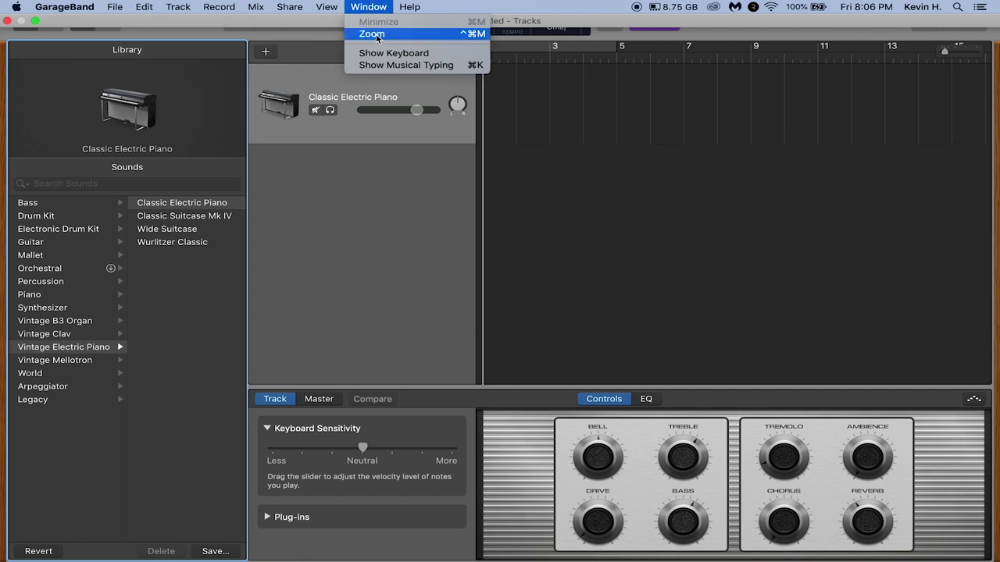
left_click(383, 66)
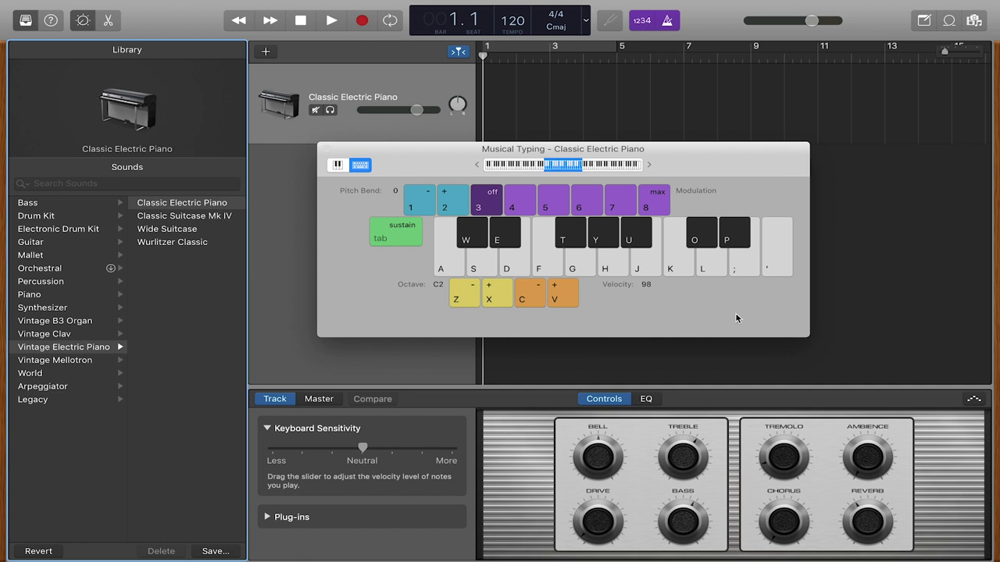
key("a")
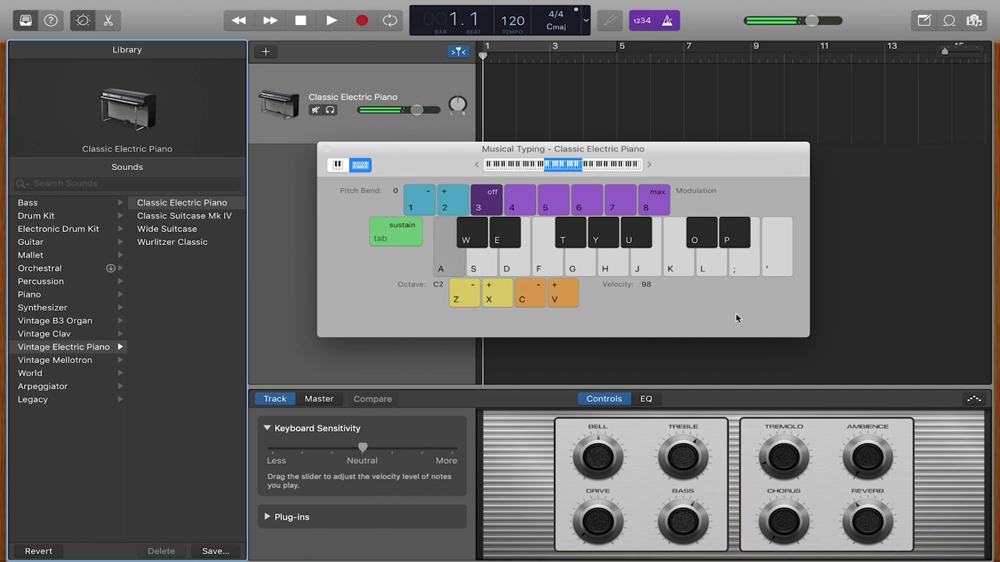
key("s")
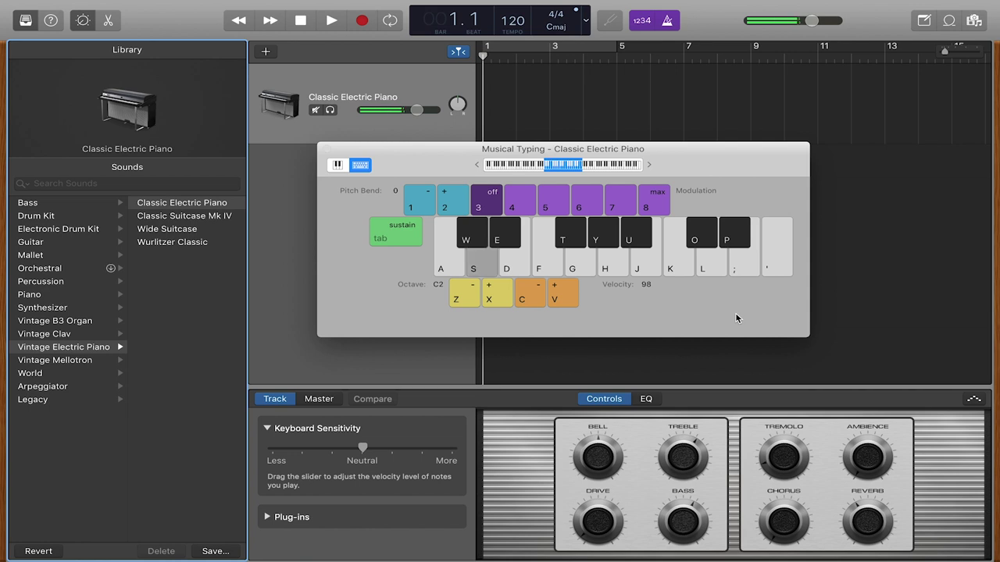
key("d")
key("f")
key("g")
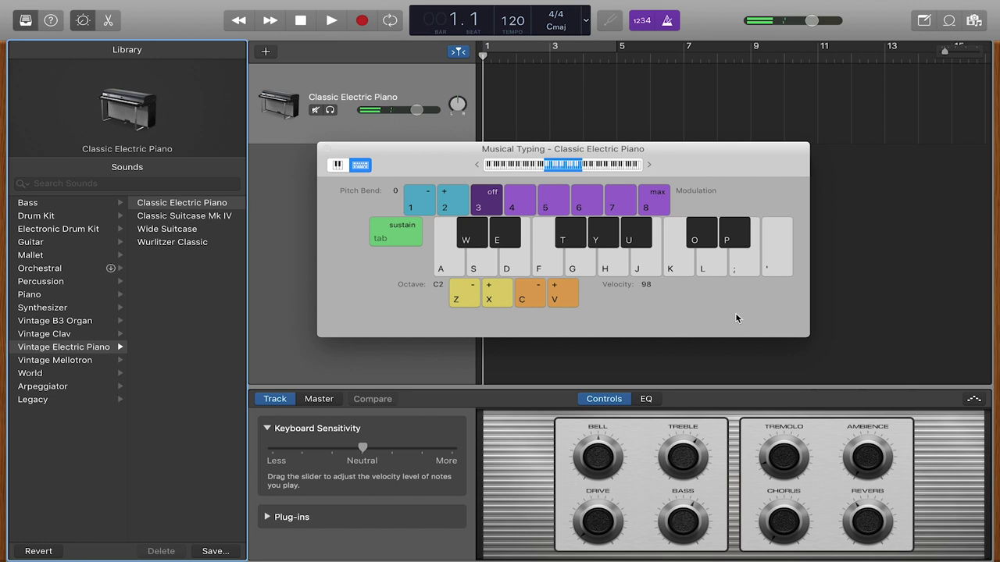
- Play the G note with the Musical Typing octave set to C0 and again with it set to C3
key("z")
key("z")
key("g")
key("g")
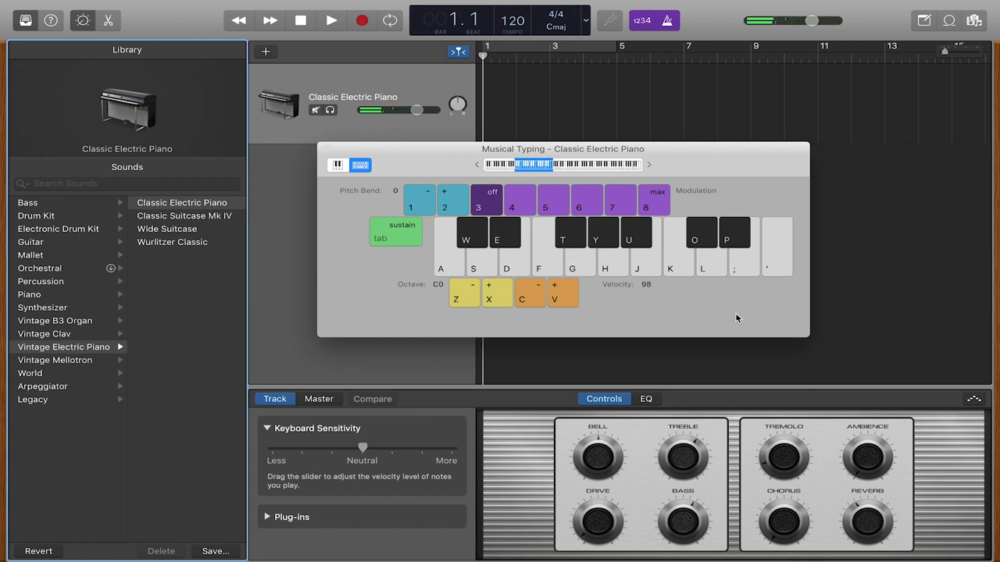
key("x")
key("x")
key("x")
key("g")
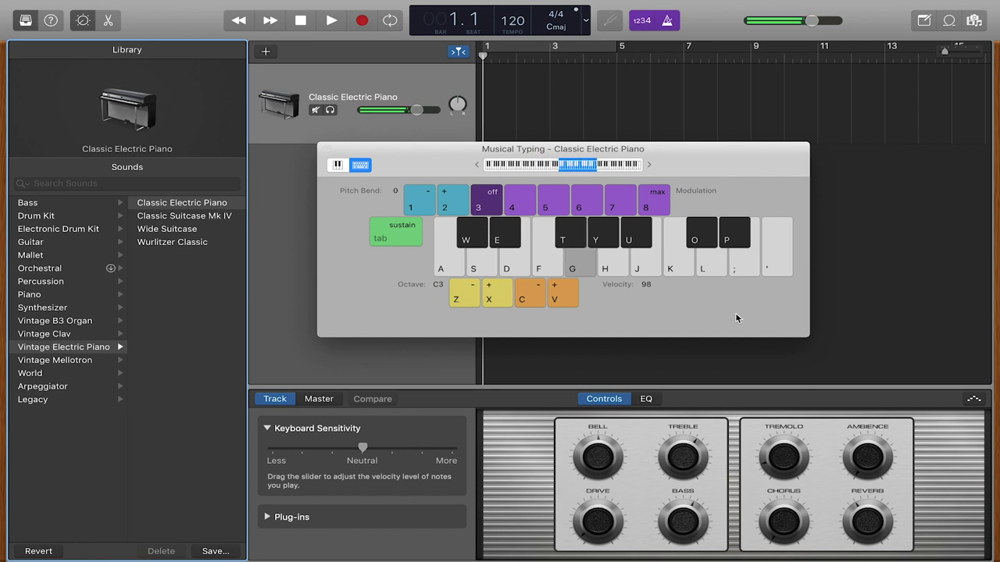
key("g")
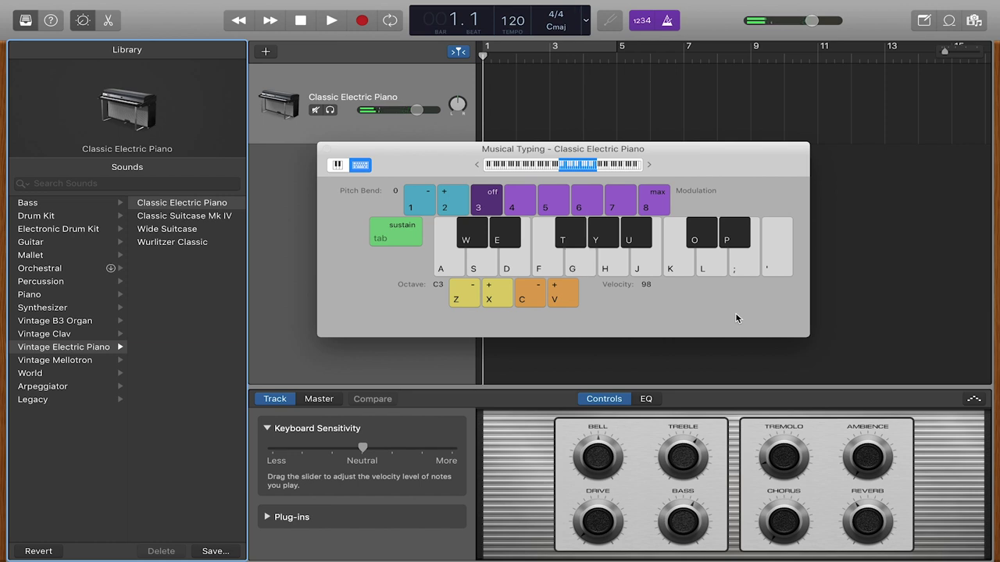
- Play a C major chord (C, E, G) with sustain held, and release the sustain
key("a")
key("d")
key("g")
key("Tab")
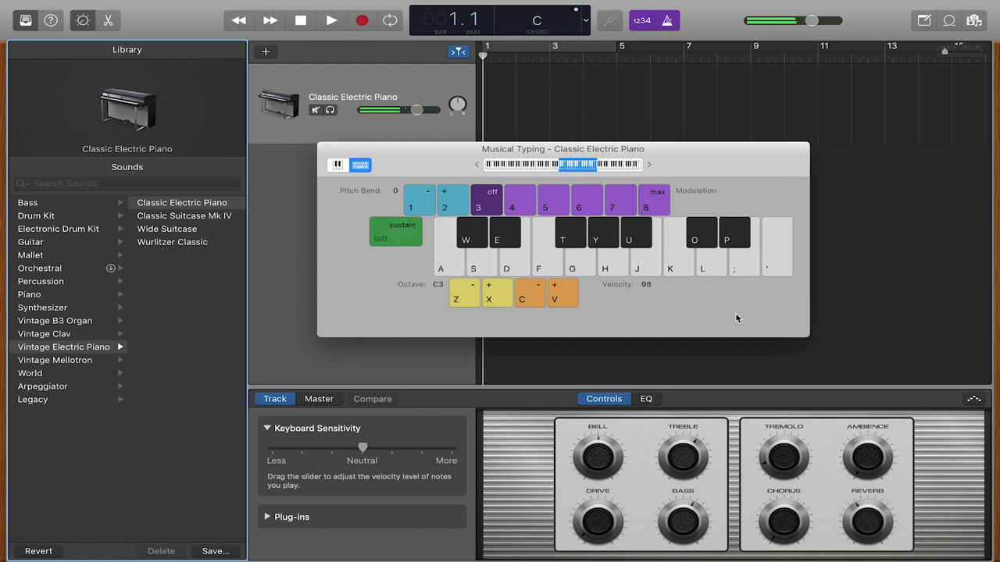
key("Tab")
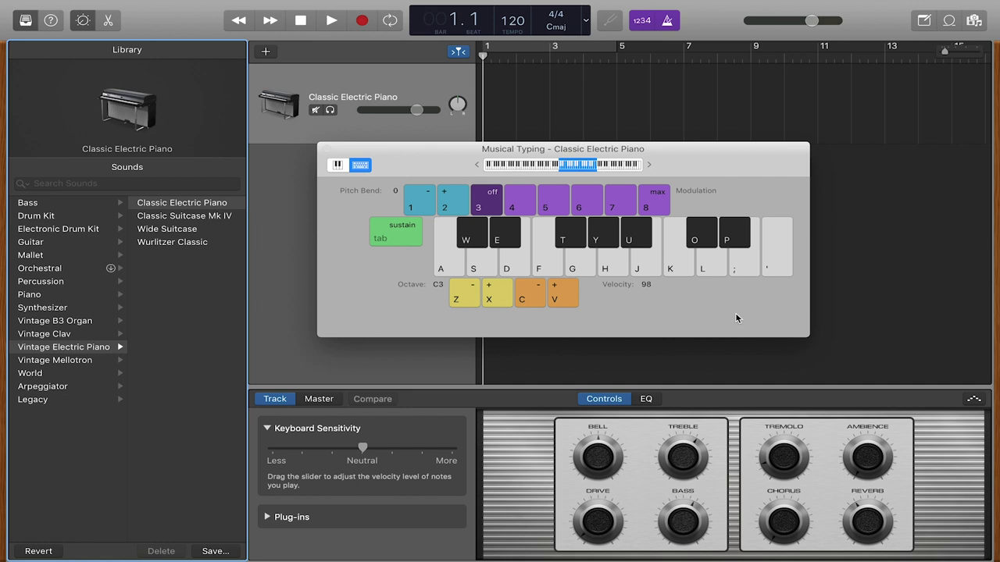
- Play C and E together with the pitch bent up, and close the Musical Typing window
key("a")
key("d")
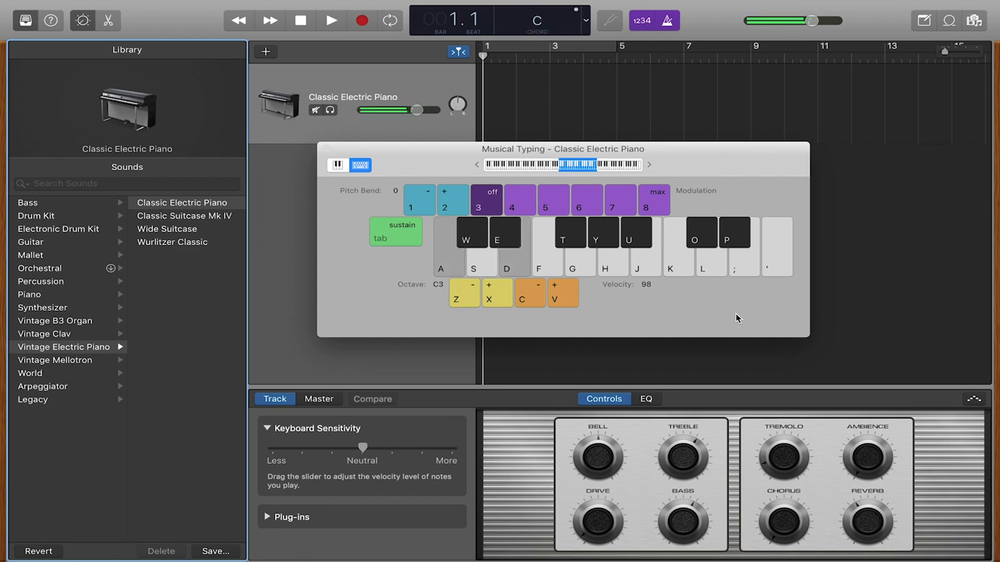
key("2")
key("2")
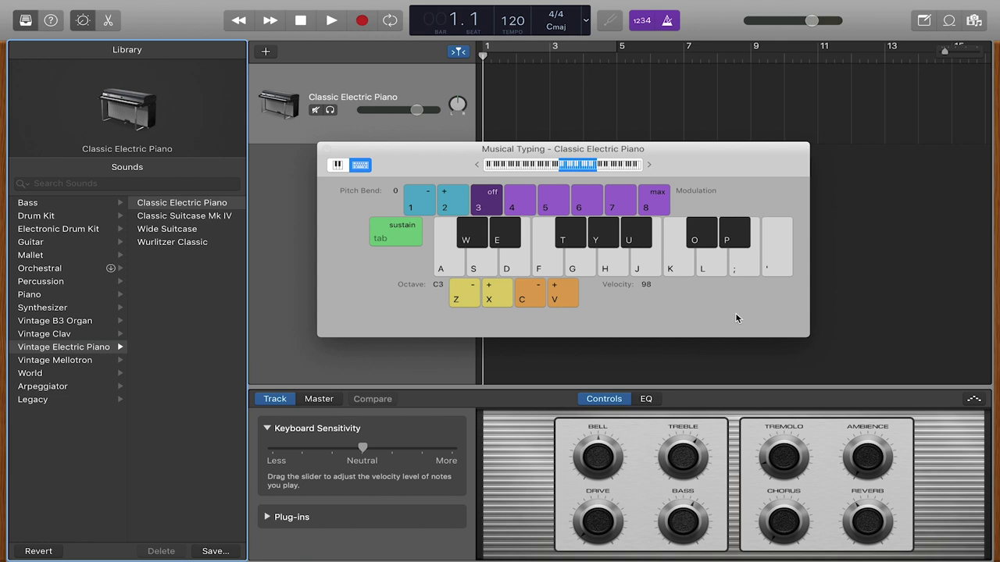
left_click(326, 150)
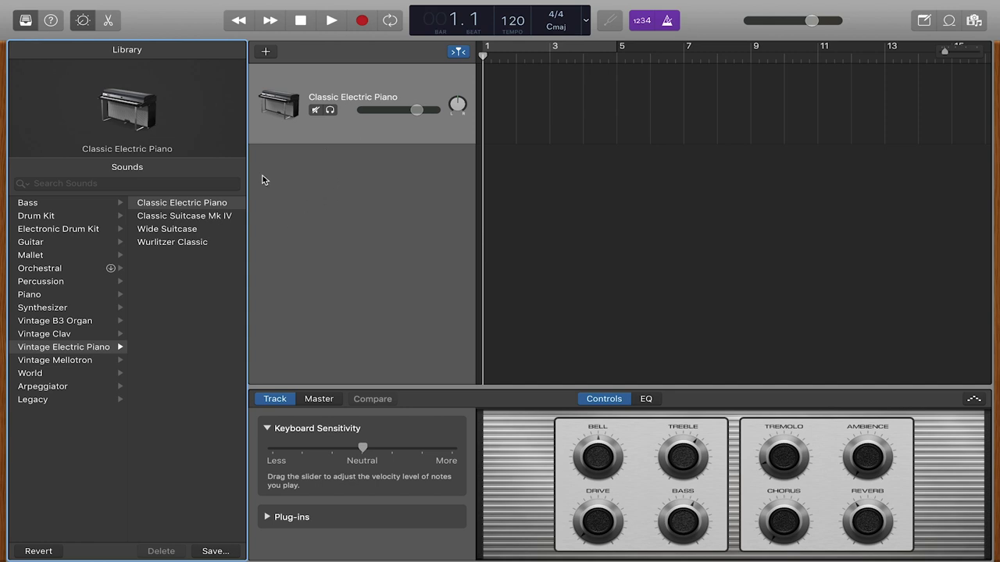
- Search the sound library for "flut"
left_click(179, 186)
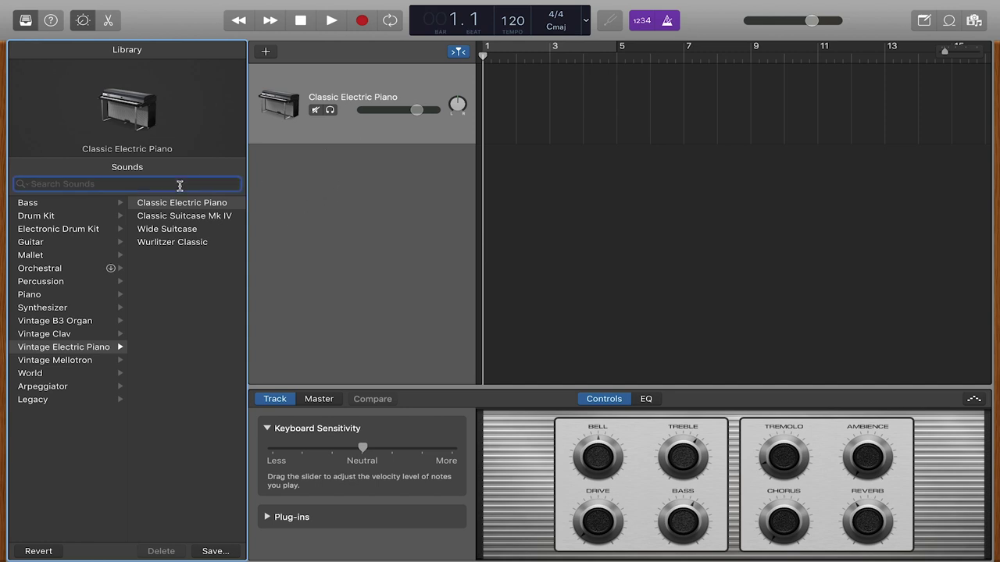
type("flut")
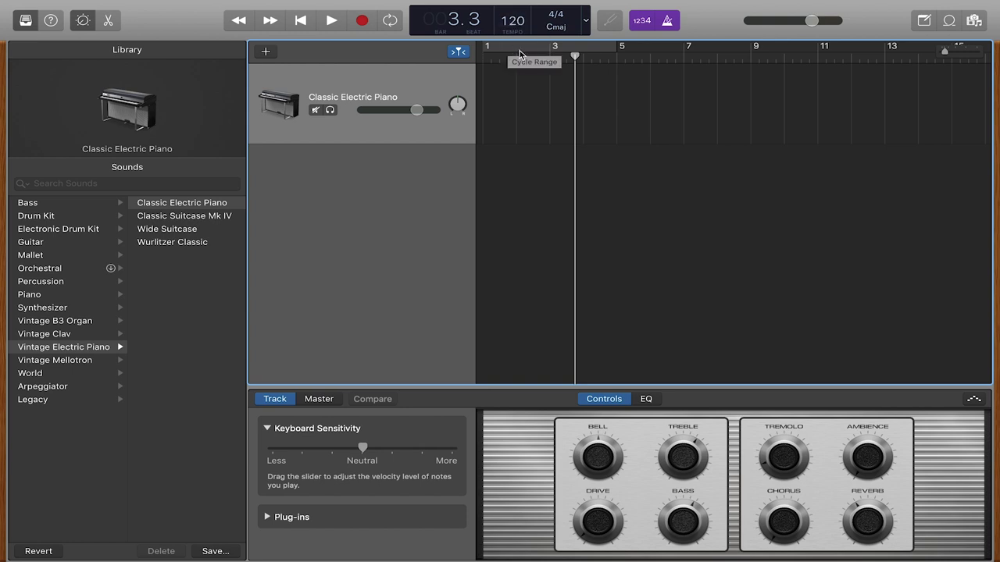
- Play the metronome at the current tempo and again with the tempo at 158 and at 37, and stop playback
key("space")
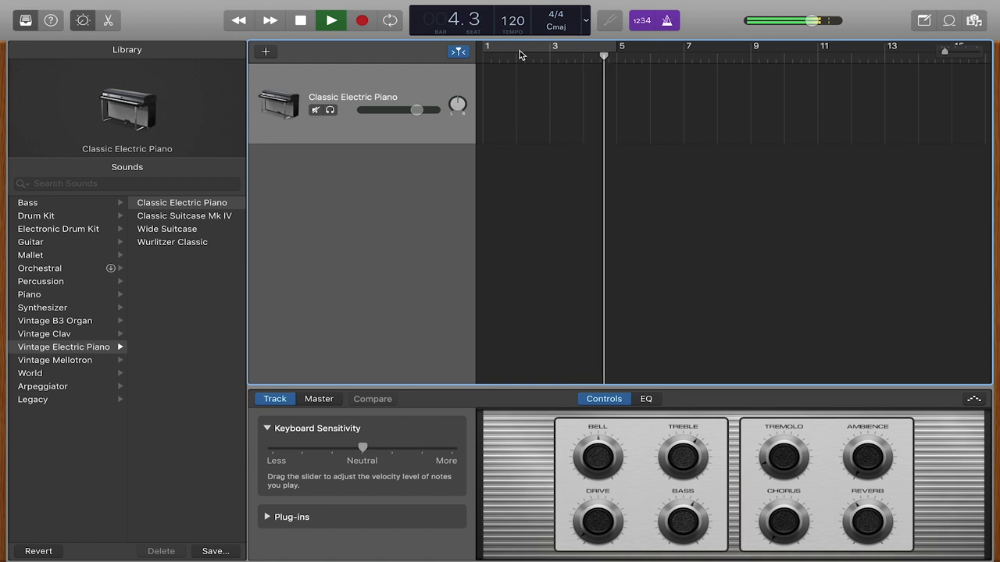
key("space")
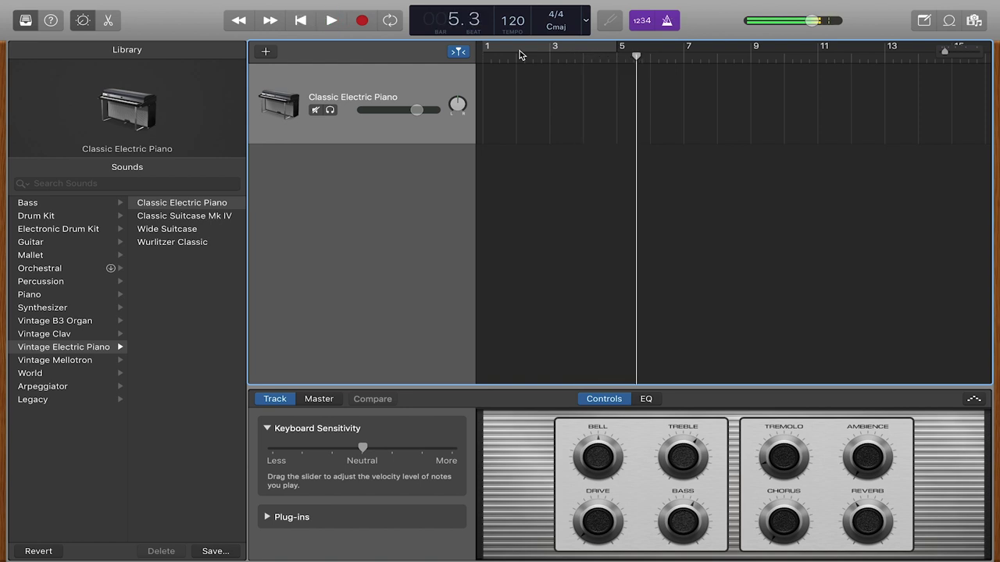
left_click_drag(513, 22, 515, 4)
key("space")
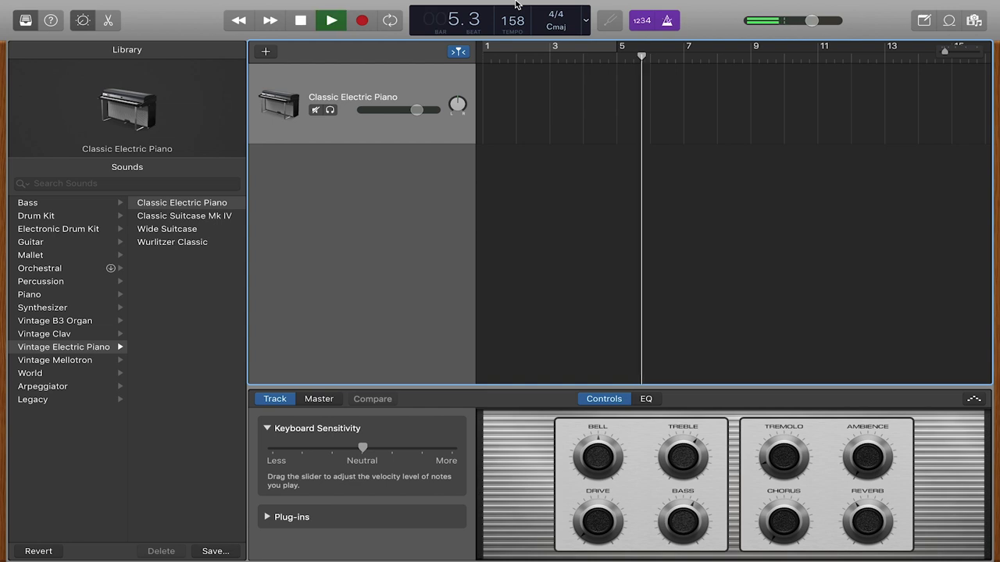
left_click_drag(516, 4, 513, 208)
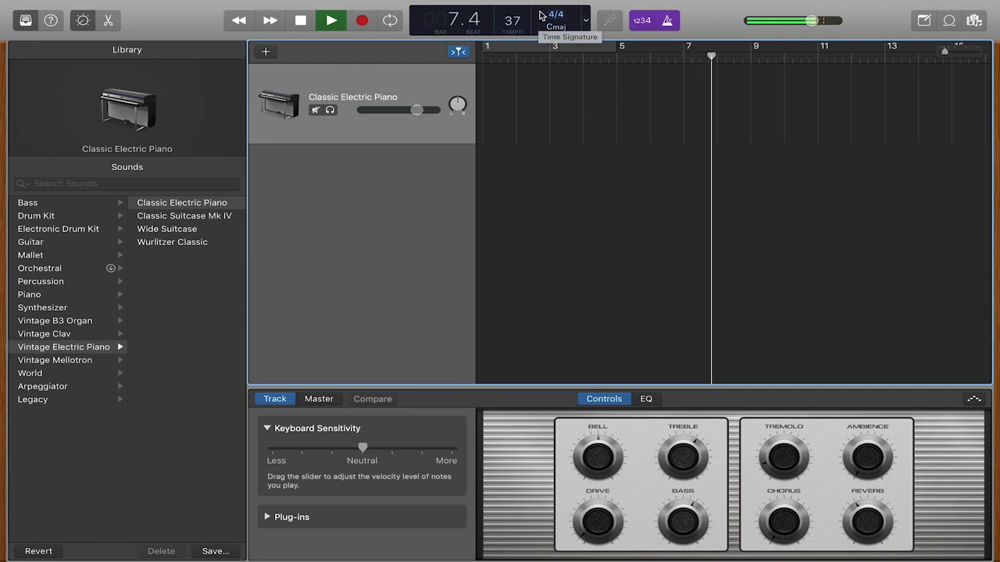
key("space")
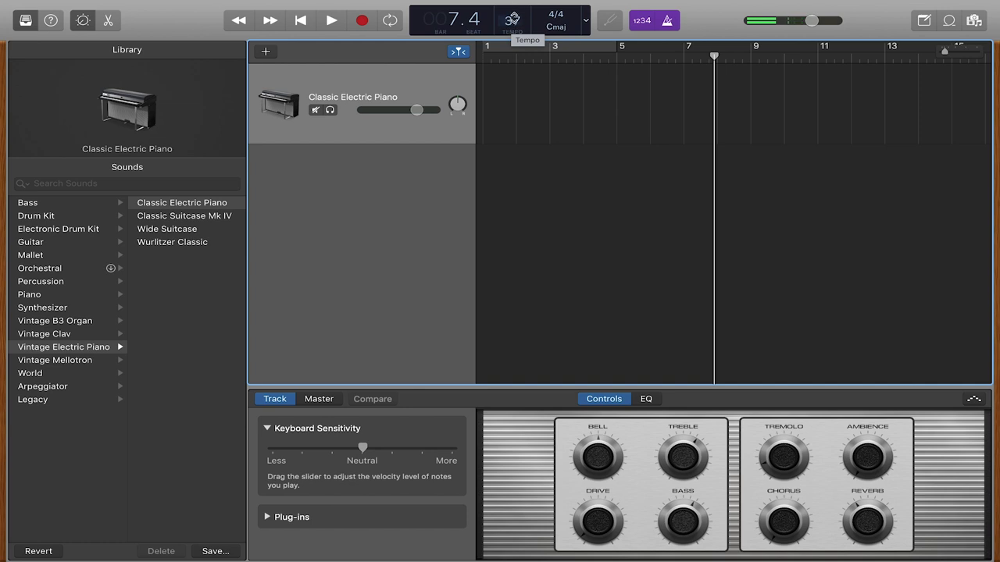
- Set the project tempo to exactly 105
left_click(513, 19)
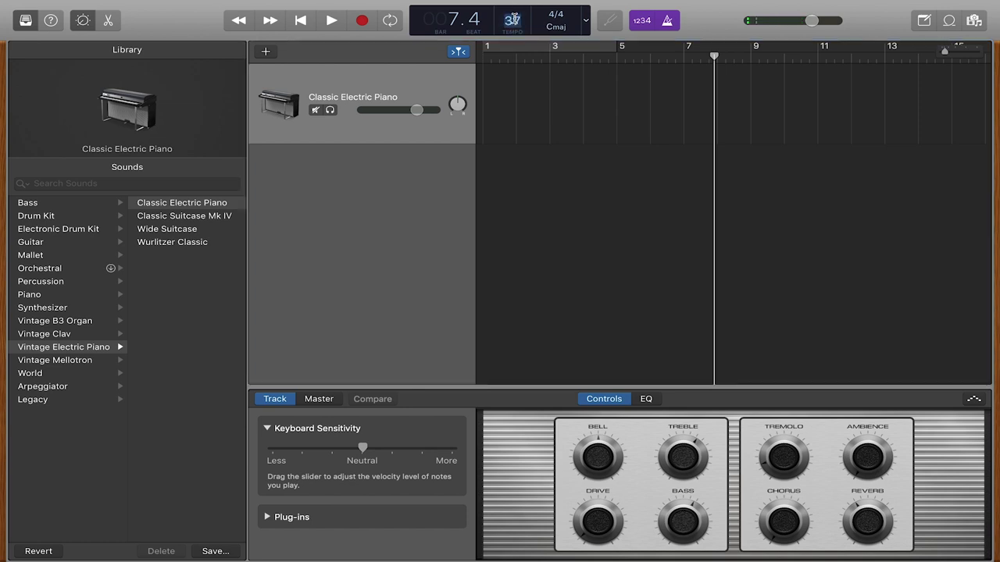
type("105")
key("Return")
left_click(576, 183)
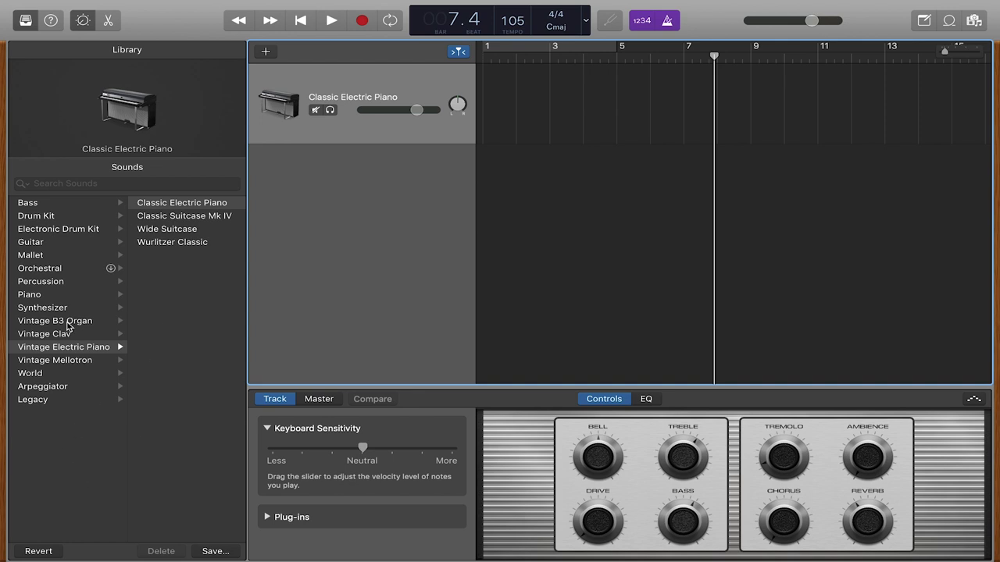
- Hide the Library and show it again
mouse_move(76, 96)
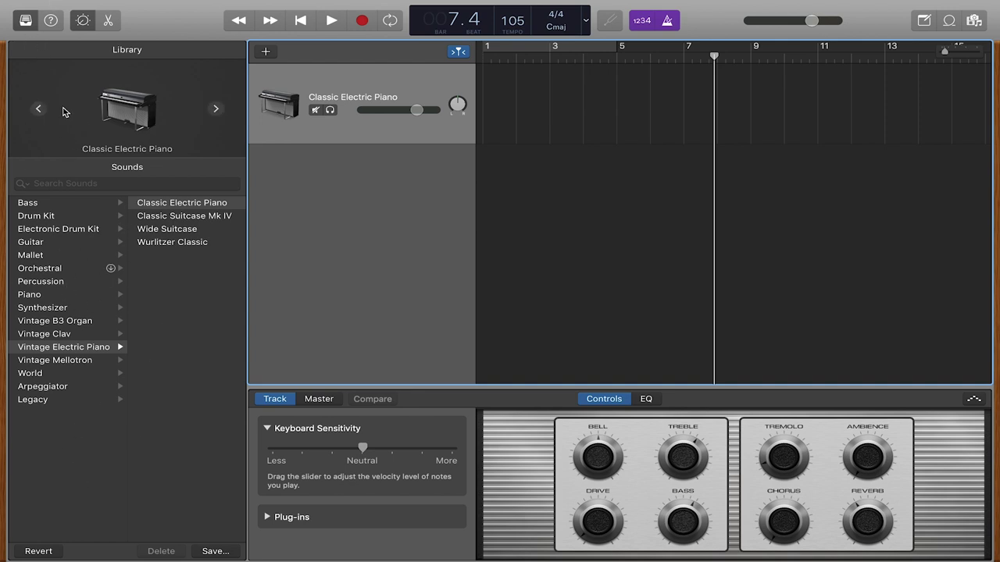
left_click(27, 20)
left_click(26, 21)
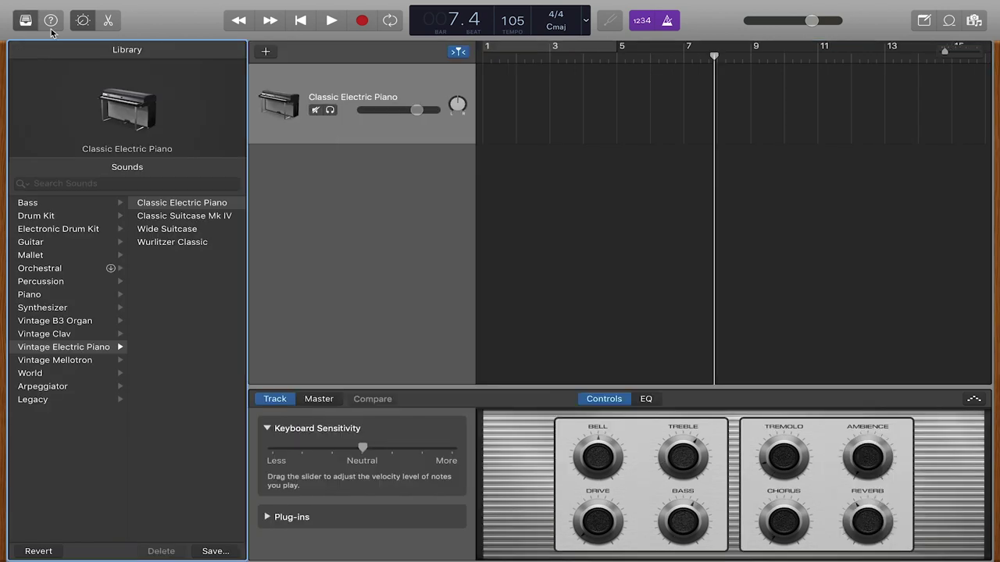
- Turn on Quick Help, read the descriptions of the Master and Track buttons, and turn Quick Help off
left_click(51, 21)
mouse_move(313, 406)
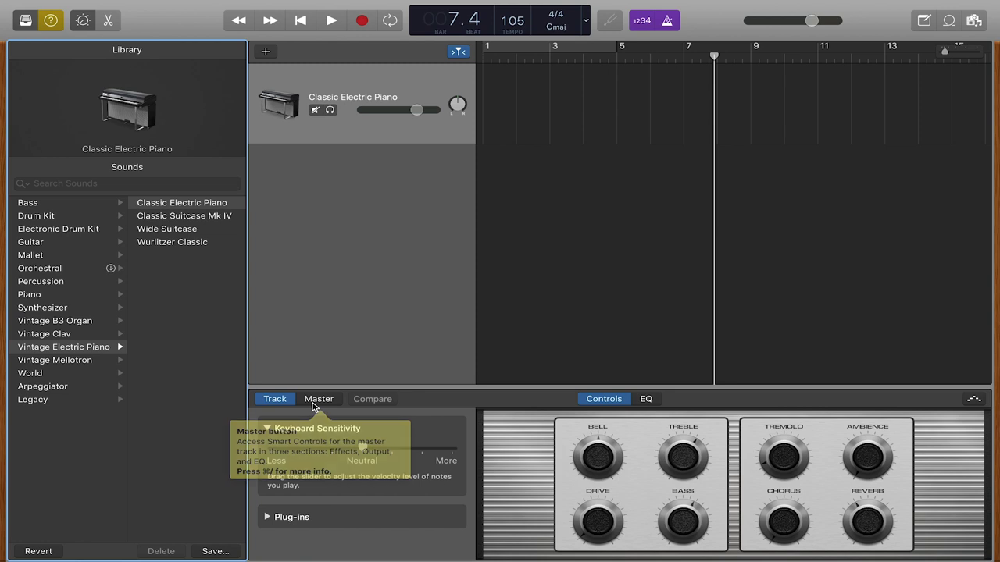
mouse_move(278, 407)
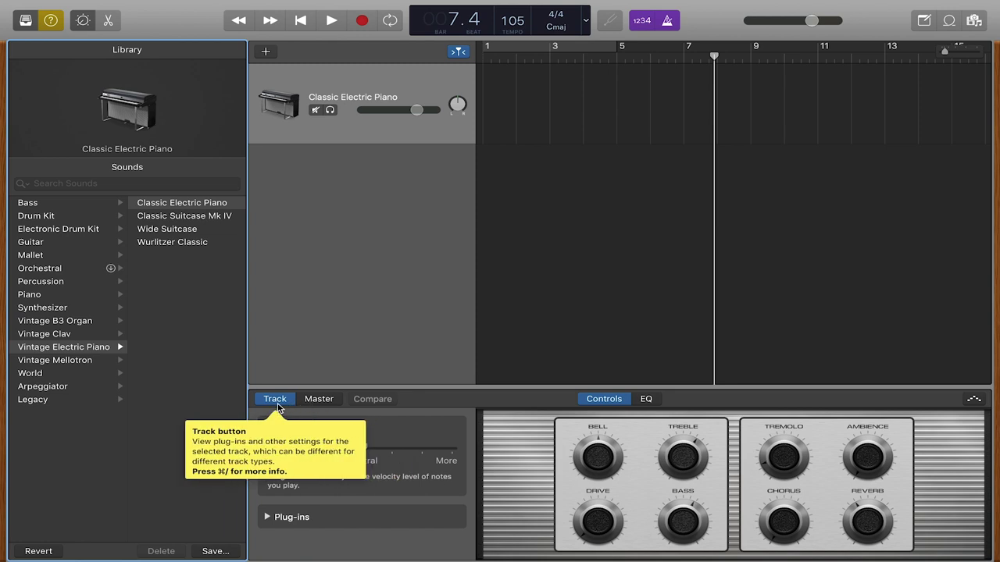
left_click(49, 22)
- Close and reopen the Library twice
left_click(26, 22)
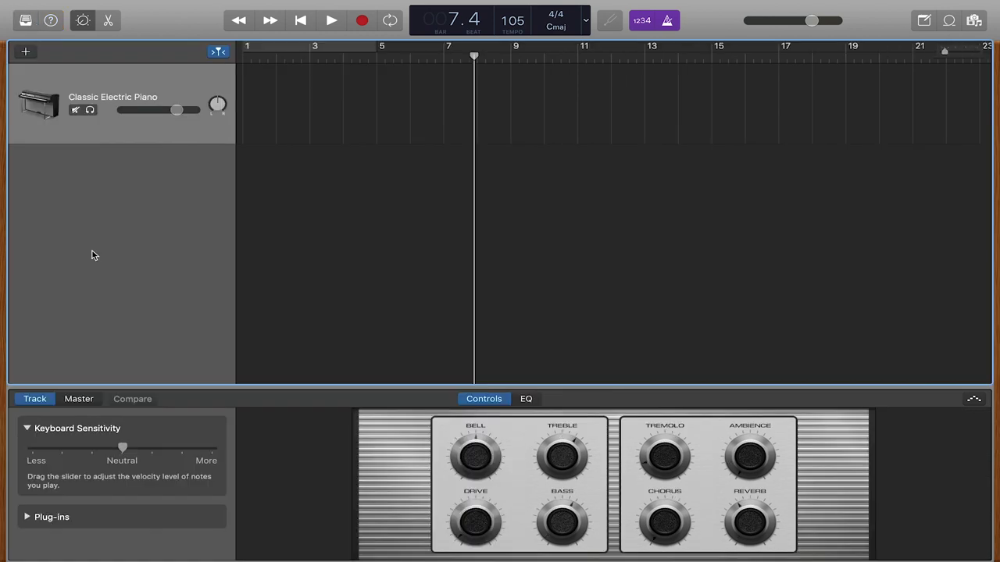
left_click(26, 28)
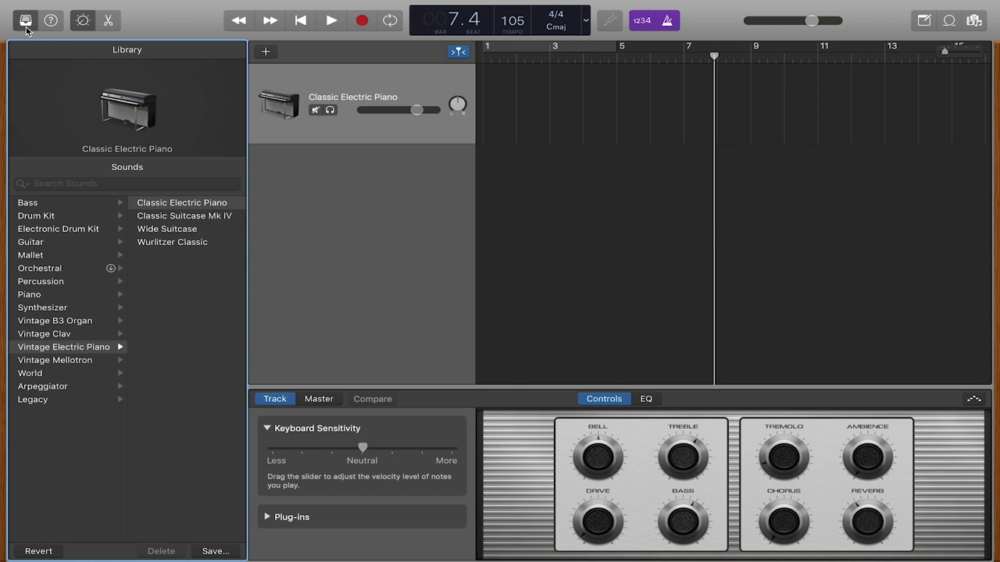
left_click(25, 26)
left_click(26, 26)
- Browse the Vintage B3 Organ and Synthesizer sounds, and load the Flute sound from Vintage Mellotron onto the track
left_click(76, 337)
left_click(77, 325)
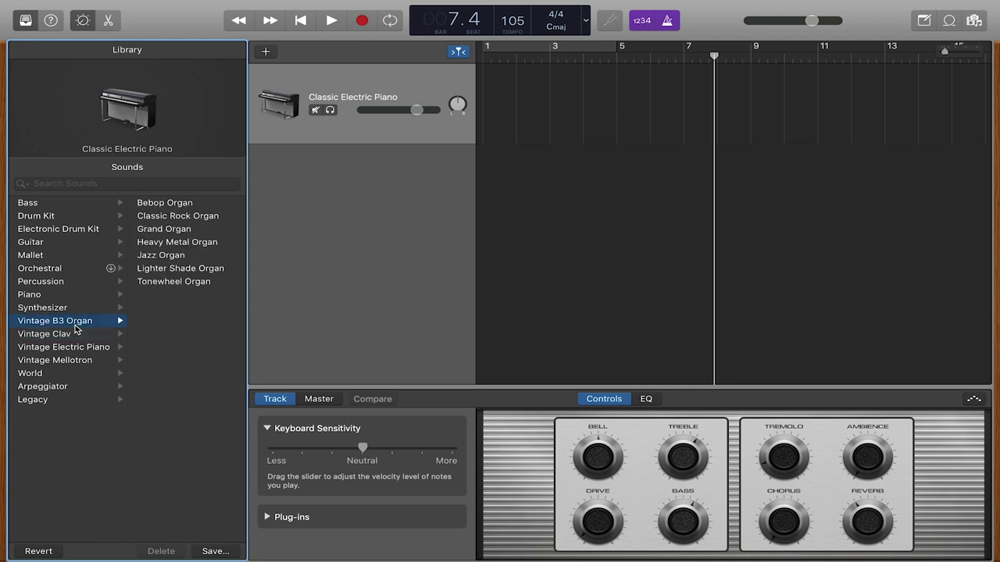
left_click(81, 309)
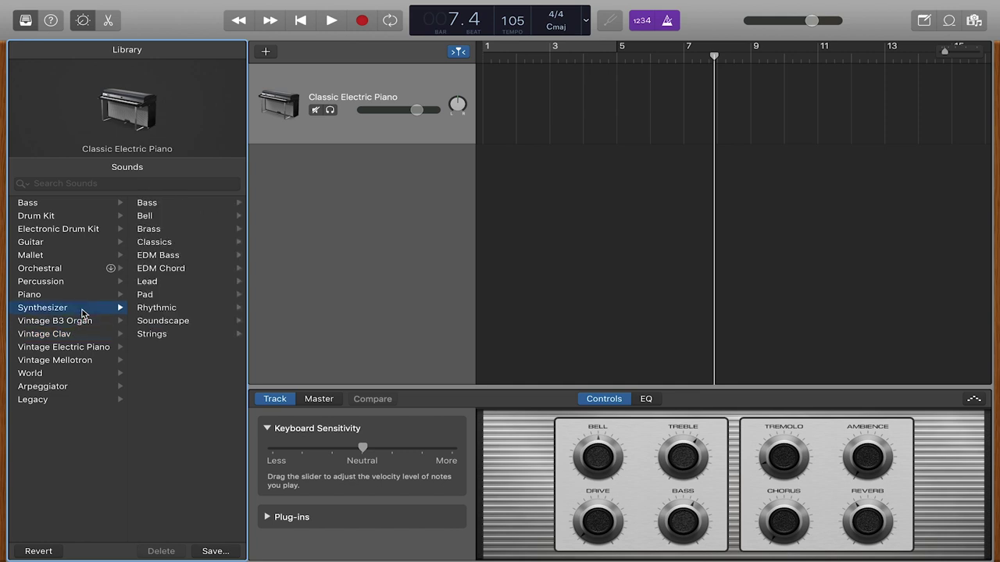
left_click(77, 361)
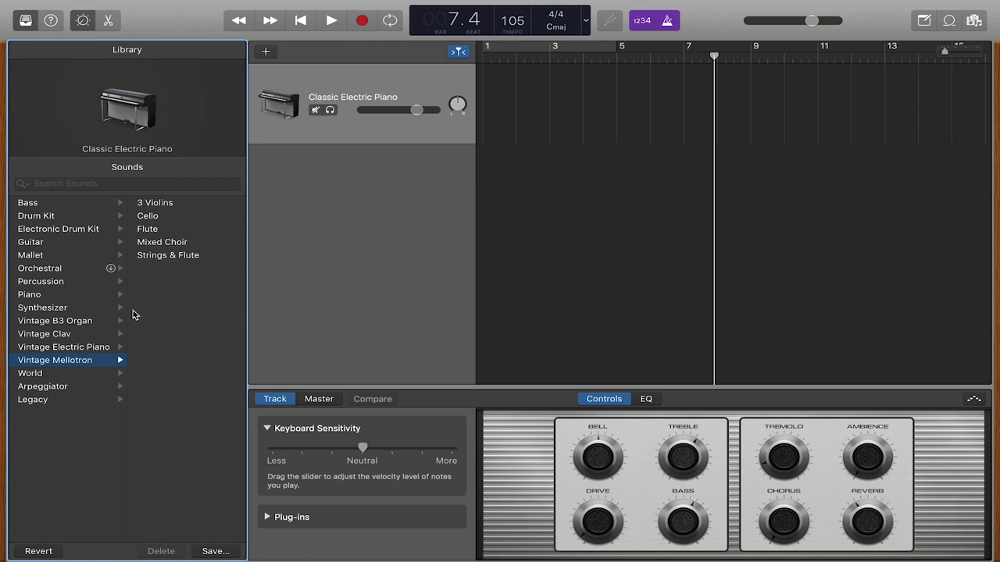
left_click(178, 229)
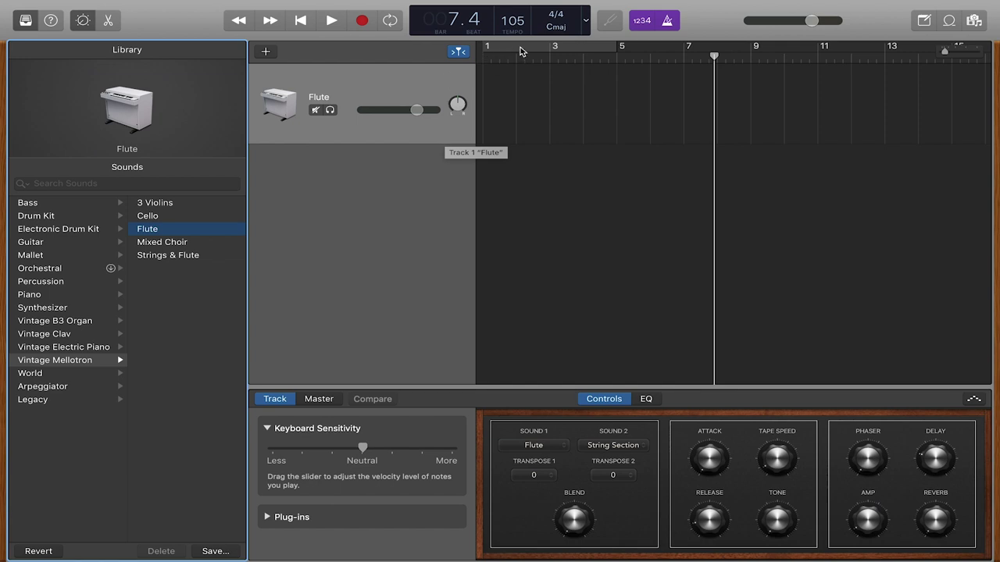
- Turn on the four-bar cycle range from bar 1 to bar 5, try resizing it, and toggle cycling off and on
left_click(595, 46)
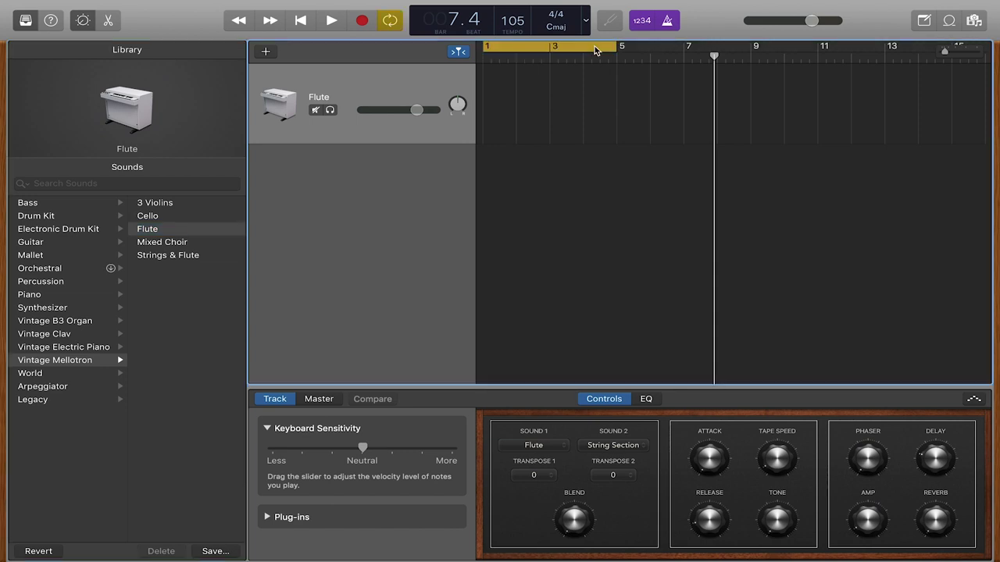
left_click_drag(617, 53, 561, 50)
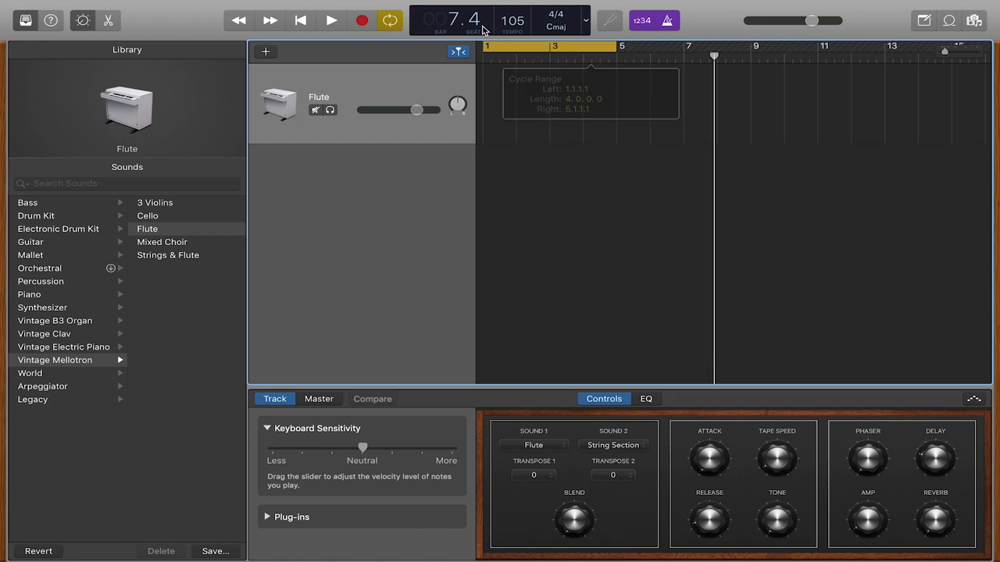
left_click(388, 24)
left_click(387, 23)
left_click(387, 23)
left_click(387, 24)
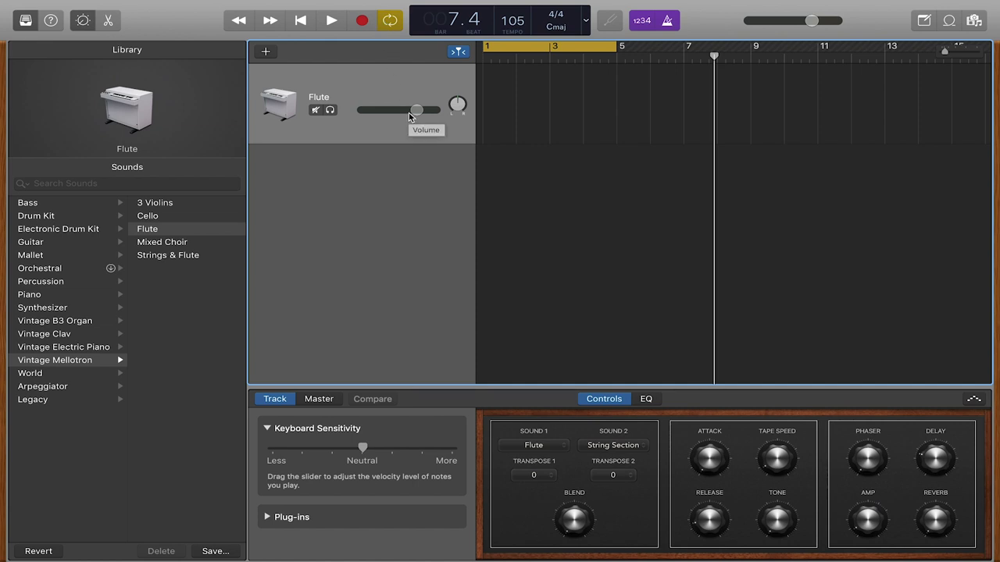
- Record four chords, one per bar, on the Flute track over the cycle range, and stop recording
key("space")
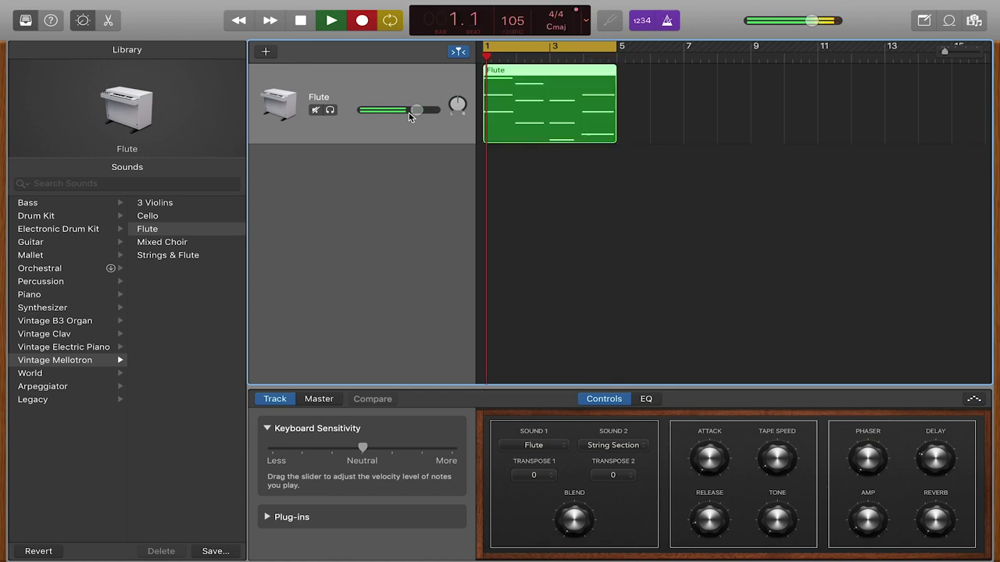
key("space")
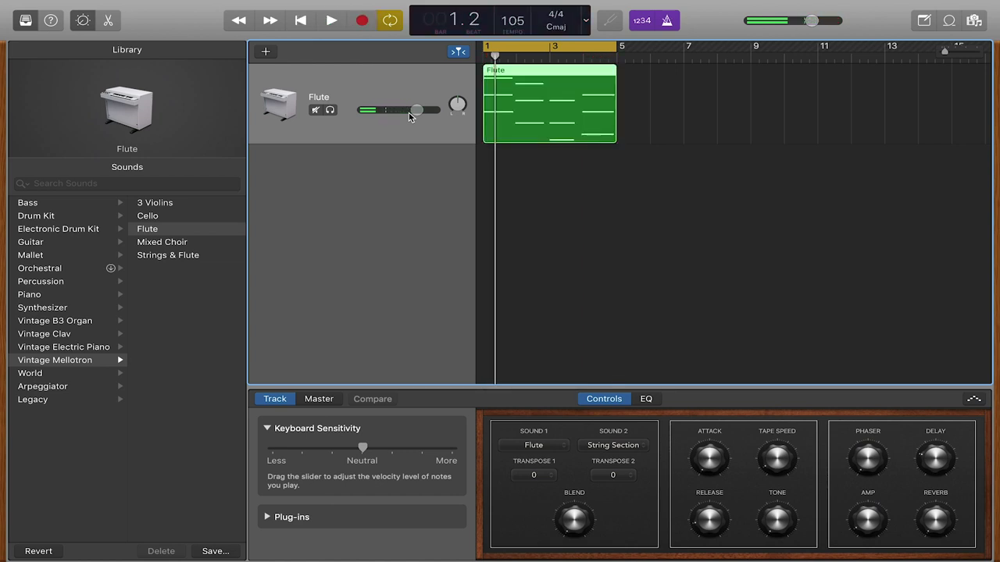
- Open the Flute region in the Piano Roll and quantize all its notes to 1/16 Note
double_click(547, 108)
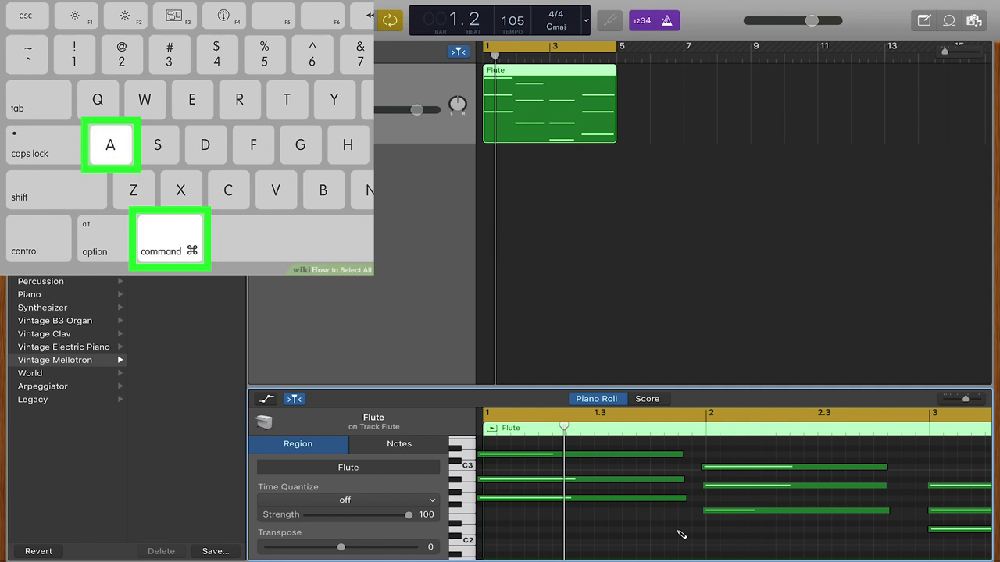
key("super+a")
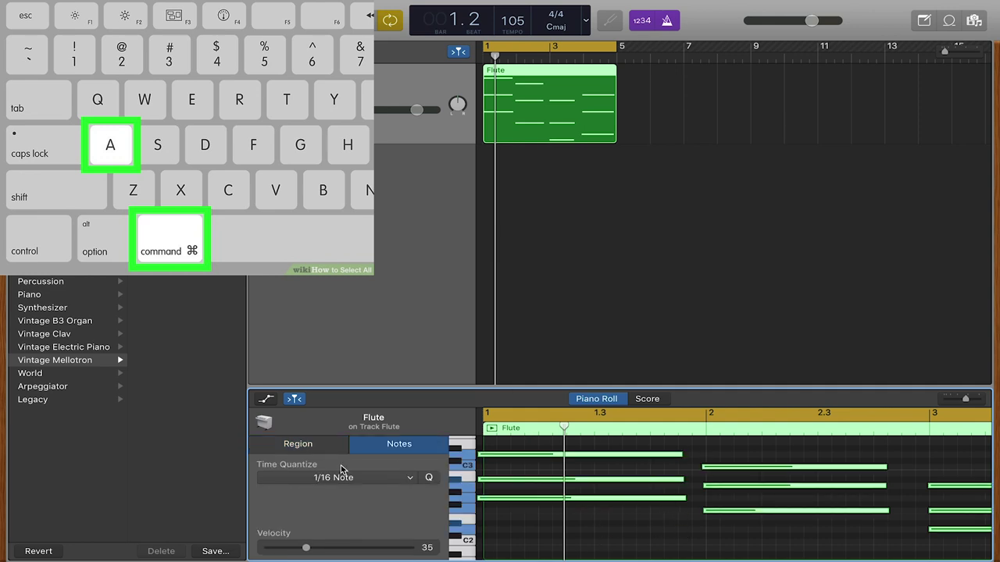
left_click(406, 481)
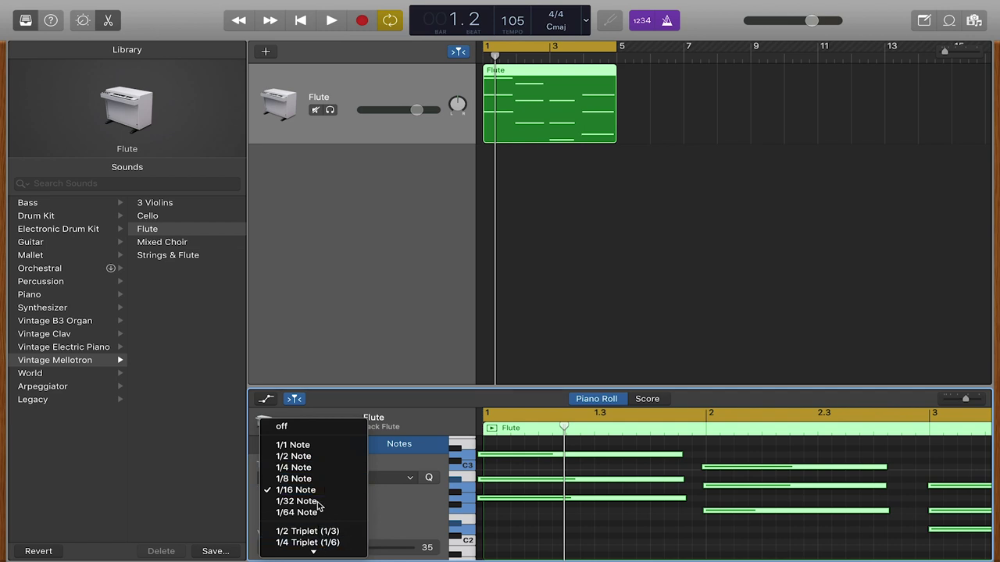
scroll(343, 484, "down", 2)
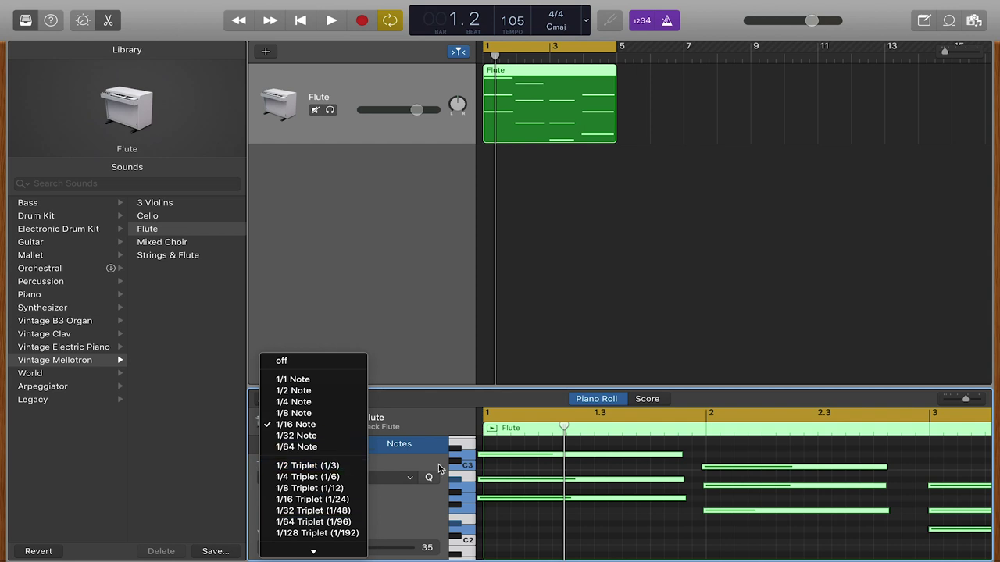
left_click(326, 424)
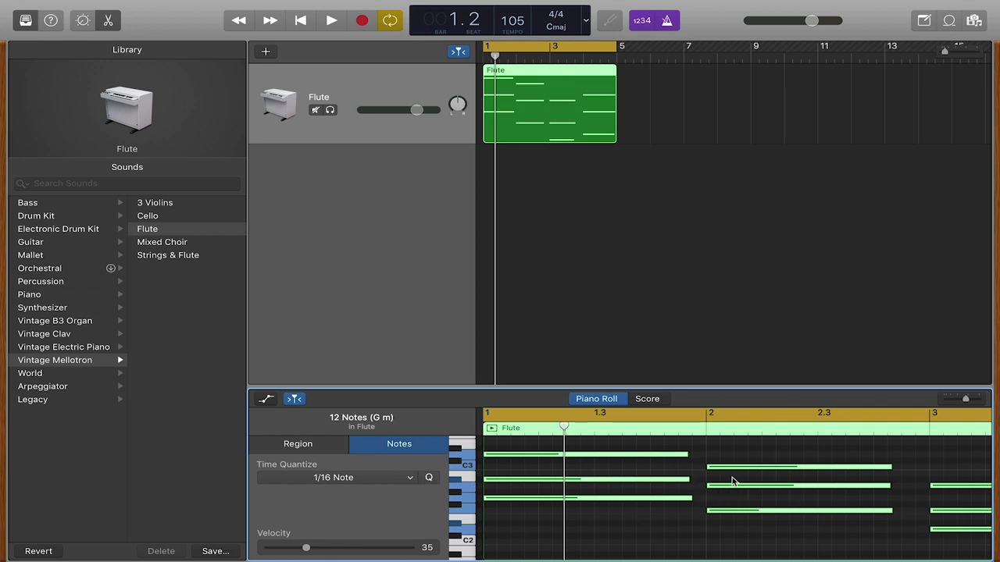
- Lengthen the notes of each Flute chord to reach about the start of the next bar, and play back the region
left_click(707, 452)
key("super+a")
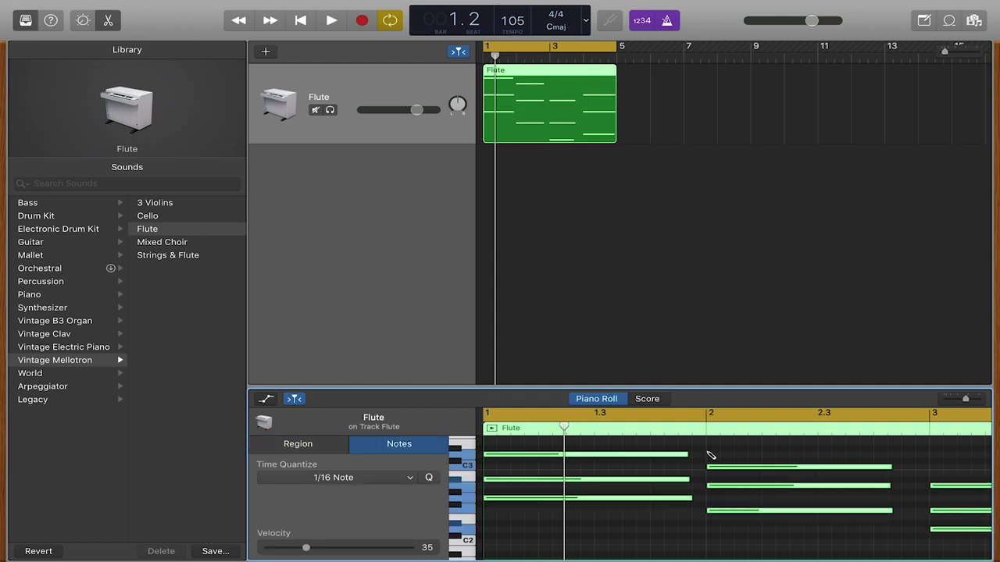
left_click_drag(686, 454, 742, 510)
scroll(702, 456, "right", 5)
scroll(906, 443, "right", 4)
left_click_drag(833, 470, 849, 522)
scroll(808, 527, "down", 1)
scroll(886, 491, "right", 10)
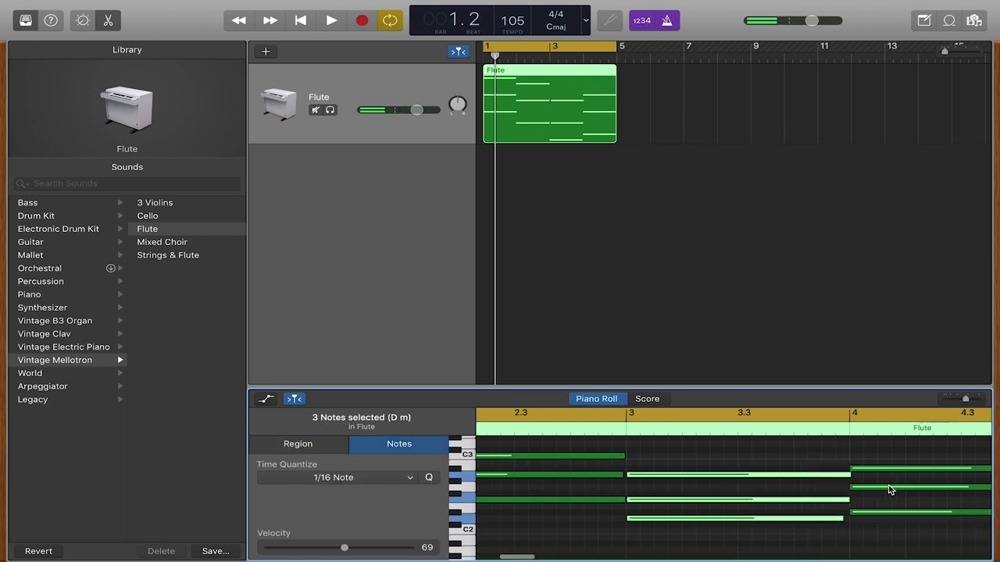
left_click(756, 544)
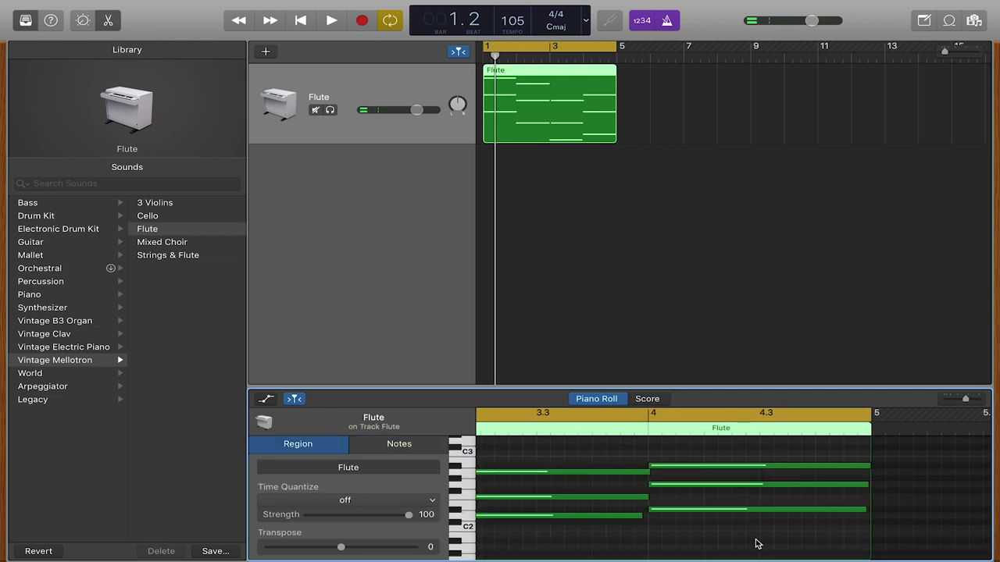
key("space")
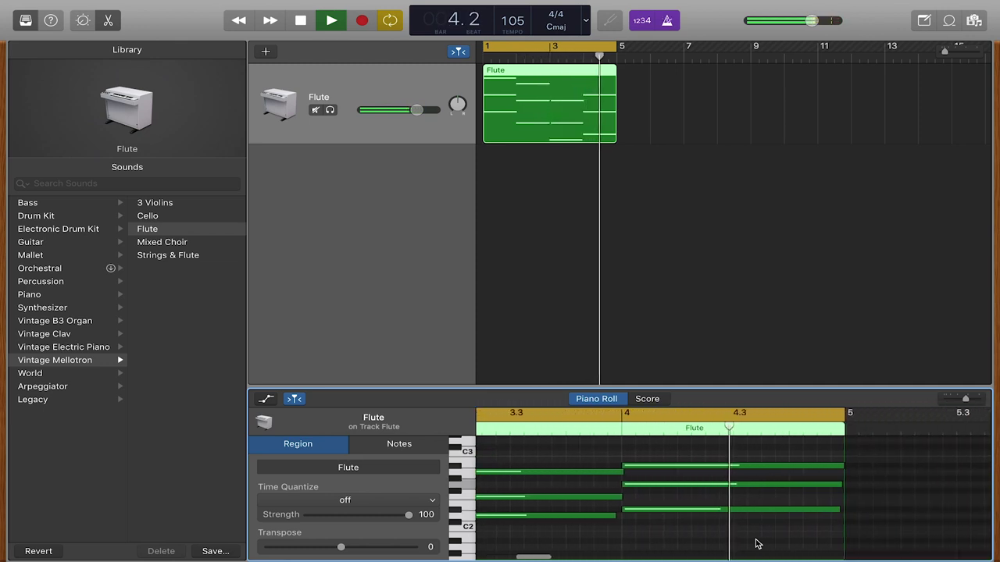
key("space")
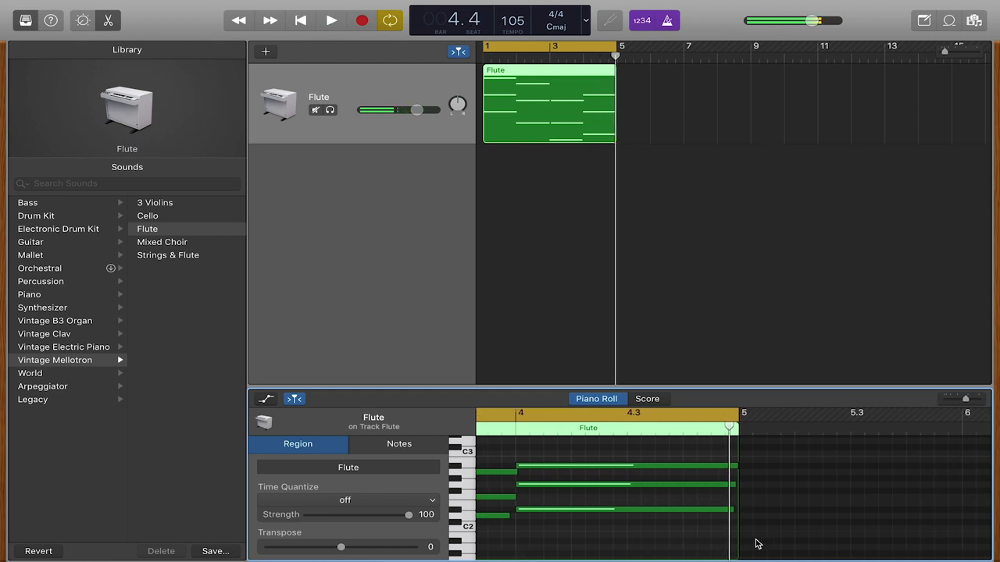
- Select the Flute region, and hide its editor, show it again and hide it
left_click(561, 108)
key("e")
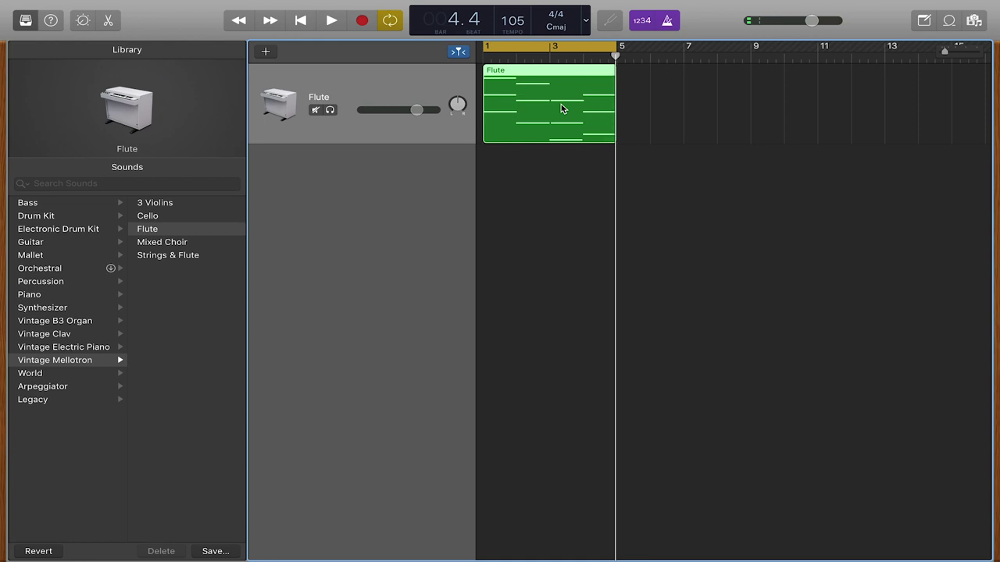
key("e")
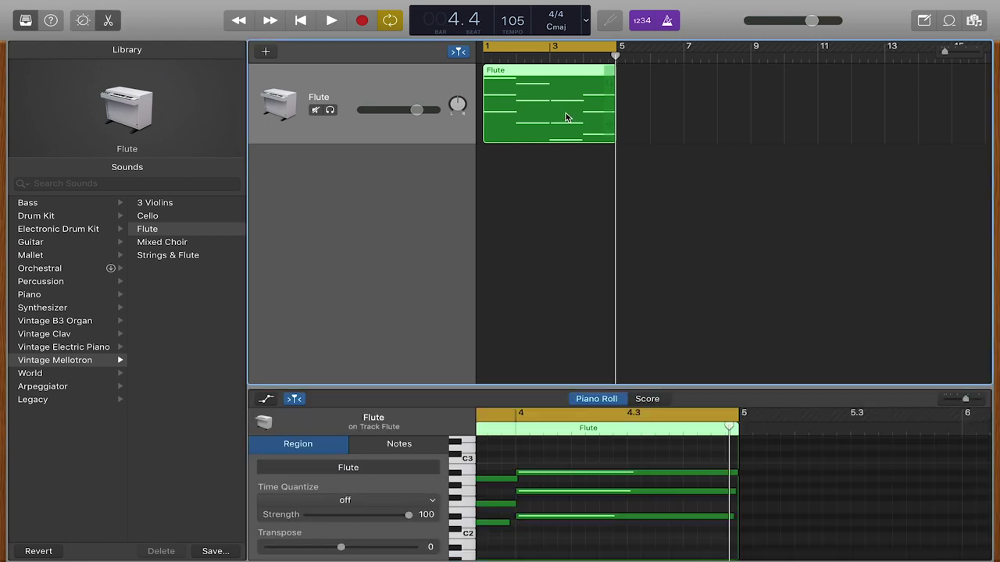
key("e")
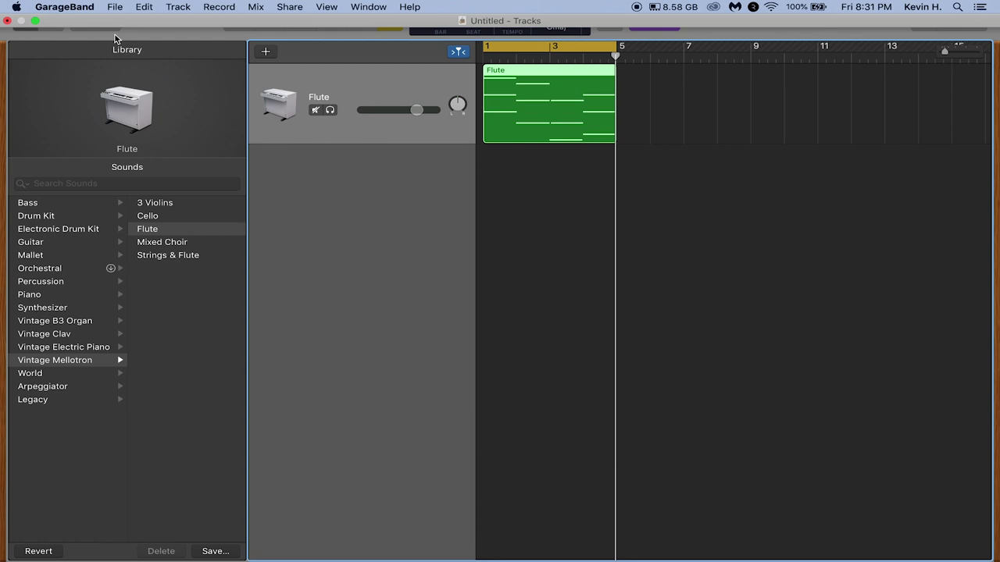
- Show the Flute region's notes in the Piano Roll and enlarge the editor pane
left_click(116, 20)
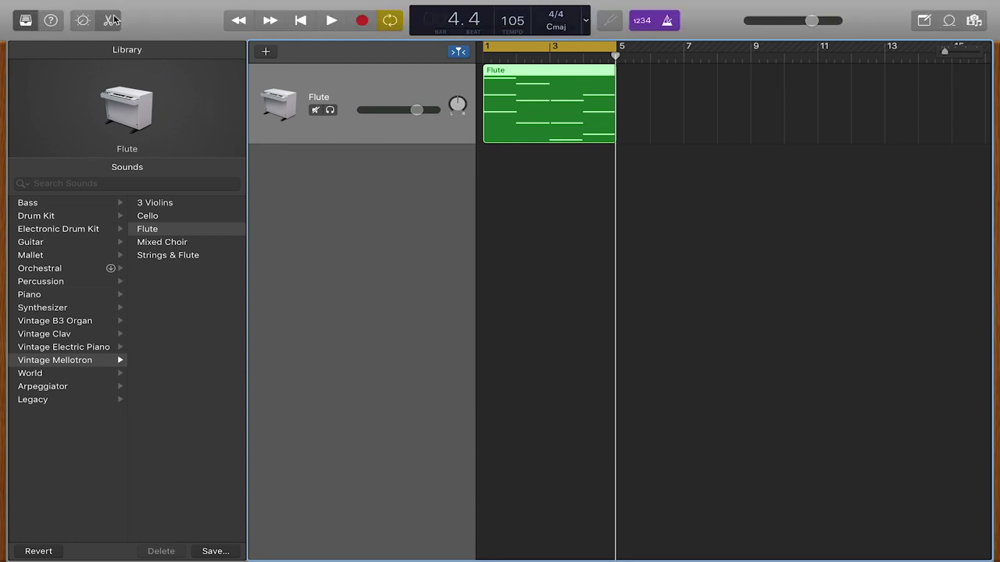
left_click_drag(590, 386, 600, 225)
scroll(618, 380, "left", 2)
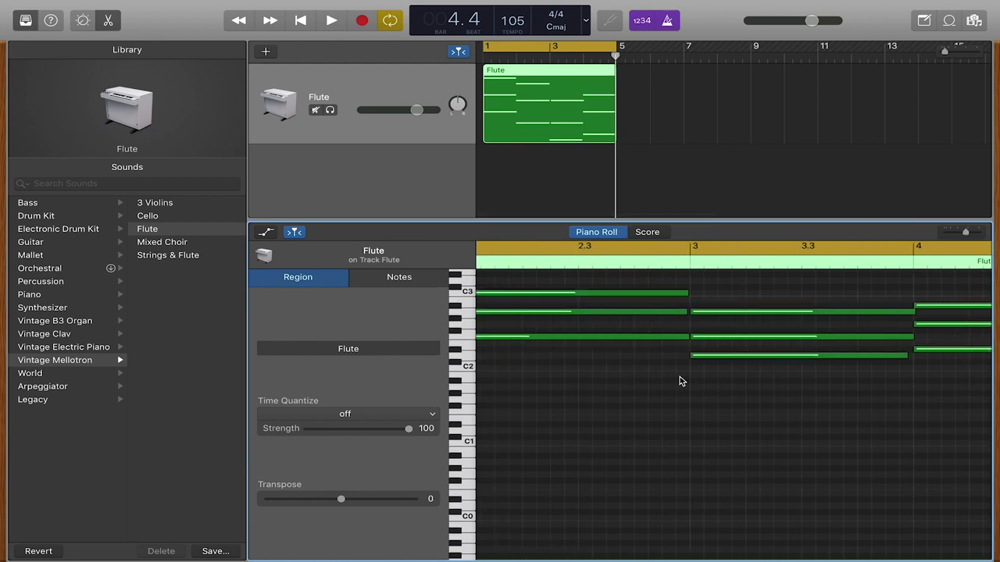
scroll(723, 359, "left", 8)
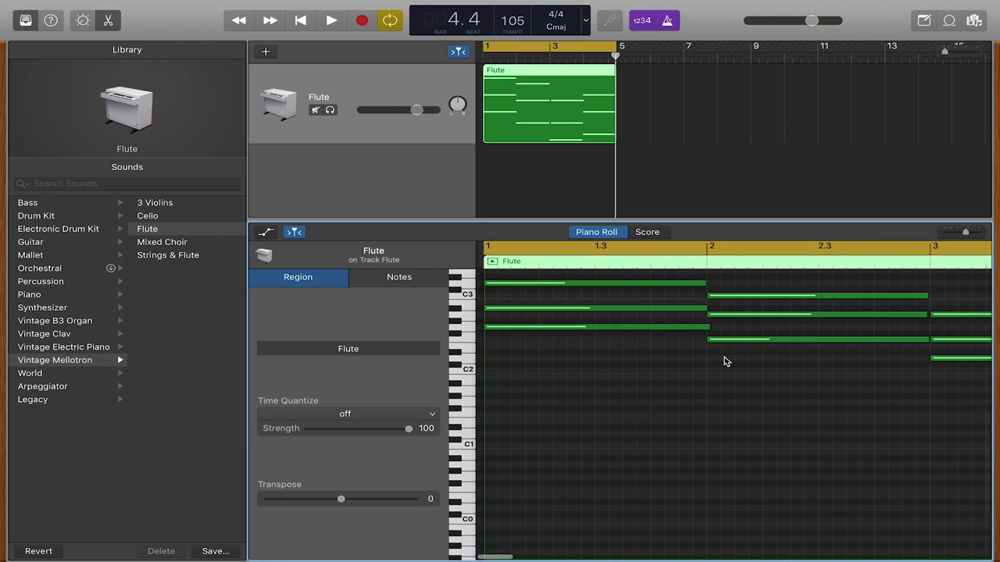
- Try moving the three notes of the first Flute chord down so its lowest note is F1, and undo the move
scroll(723, 361, "up", 2)
left_click_drag(668, 296, 653, 433)
key("space")
key("space")
left_click(652, 434)
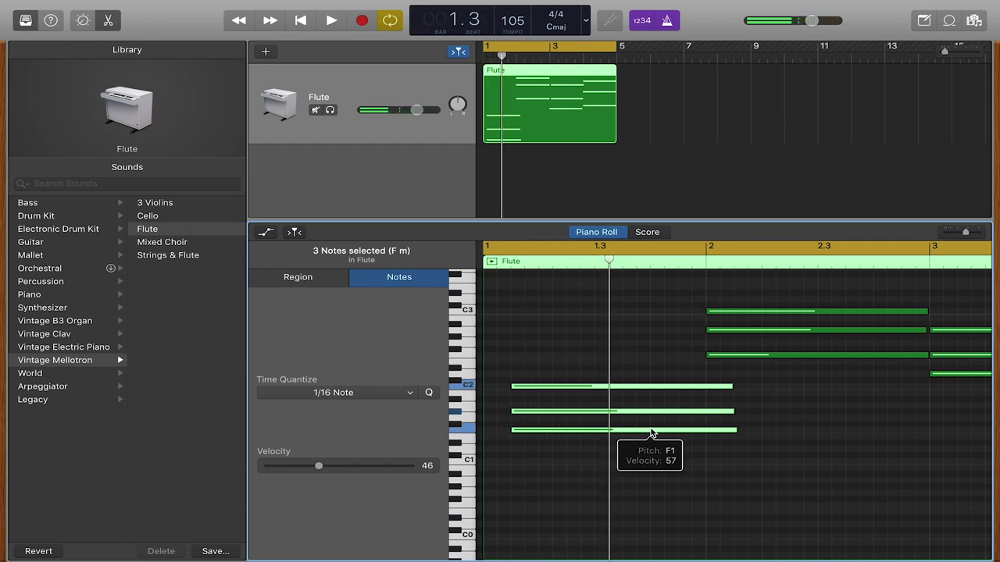
key("super+z")
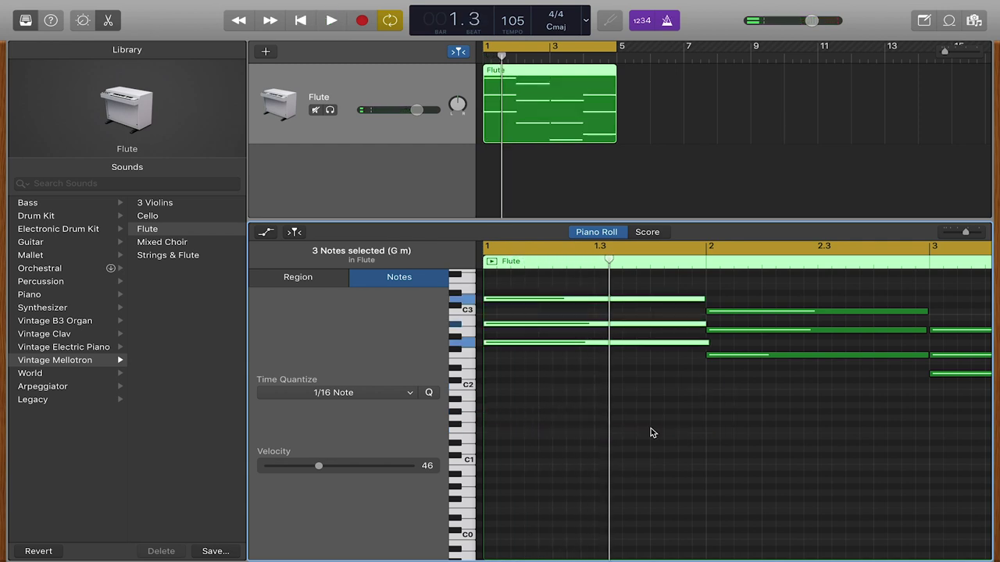
left_click(586, 468)
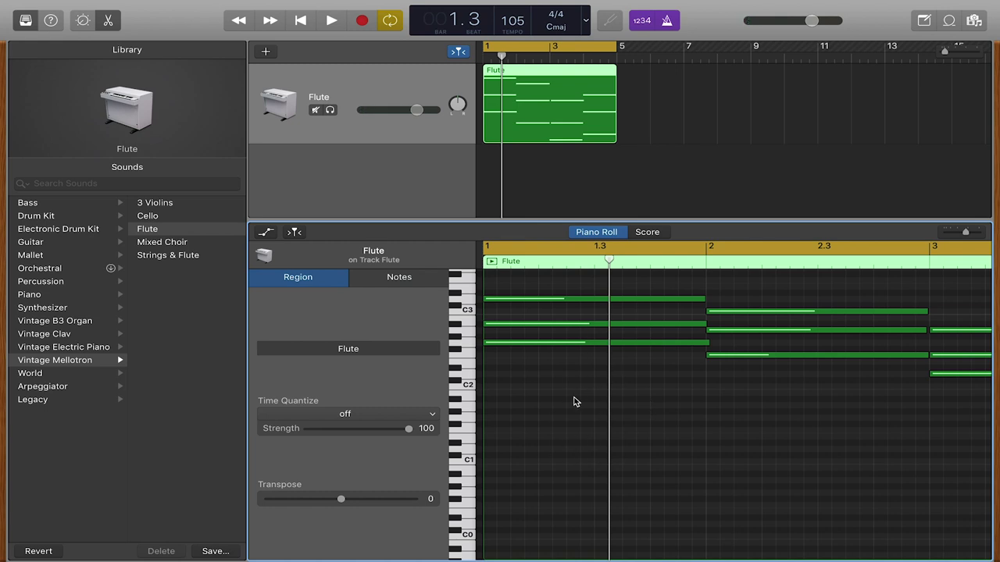
- Raise the velocity of the lowest note in the first Flute chord, and deselect the note
left_click(567, 342)
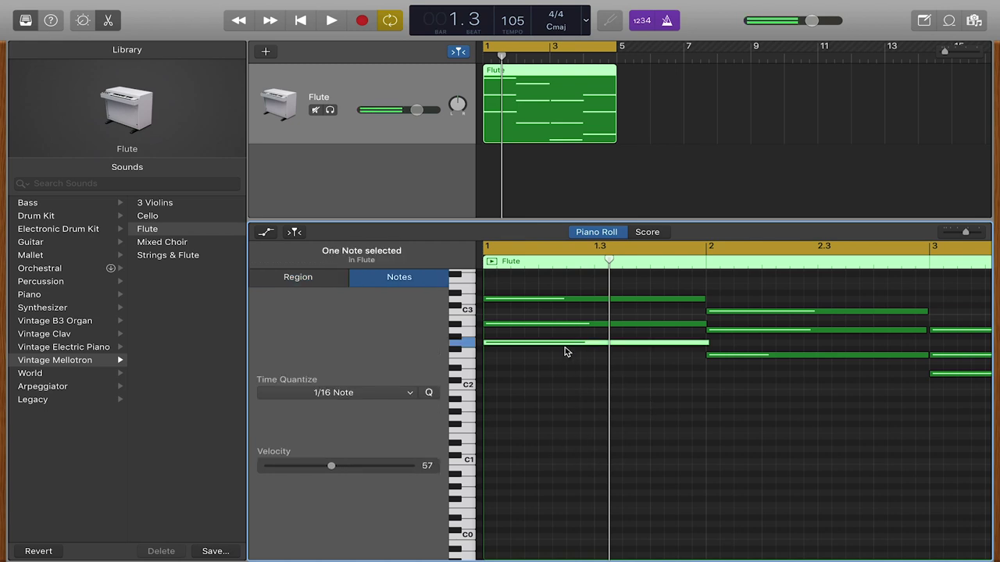
left_click_drag(332, 466, 364, 469)
left_click(667, 409)
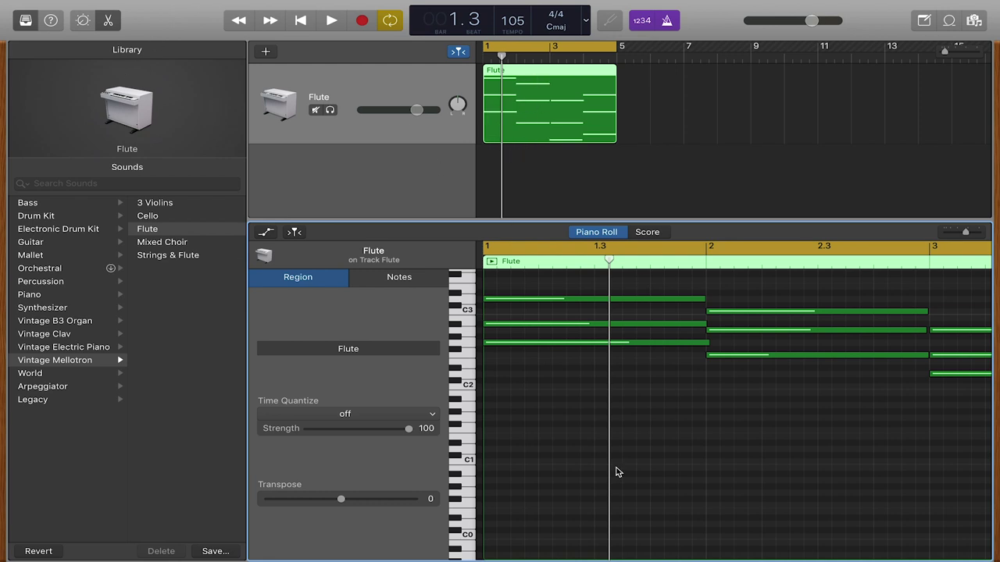
- Shrink the editor pane to give the tracks more room, play back the Flute region and stop playback
left_click_drag(516, 222, 516, 364)
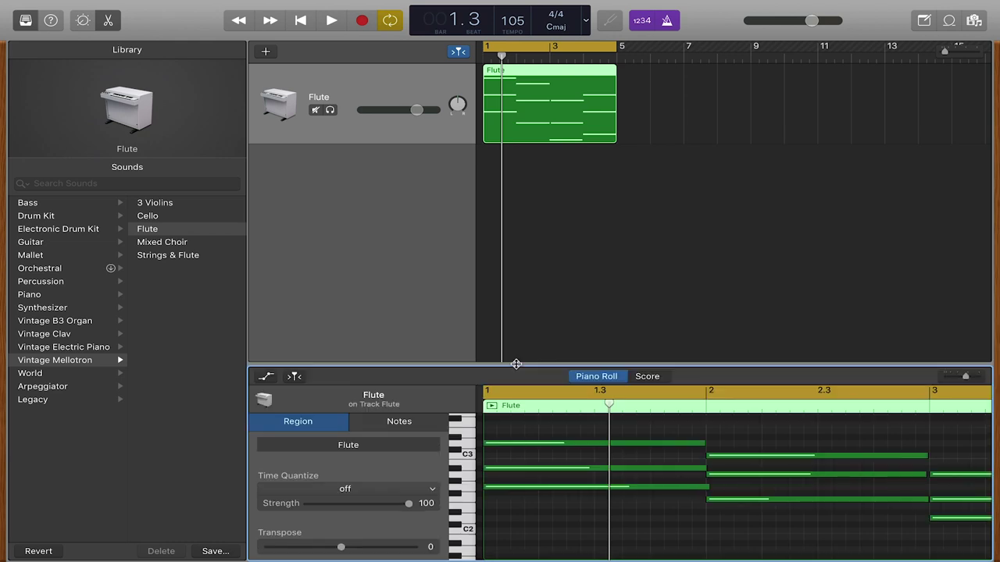
key("space")
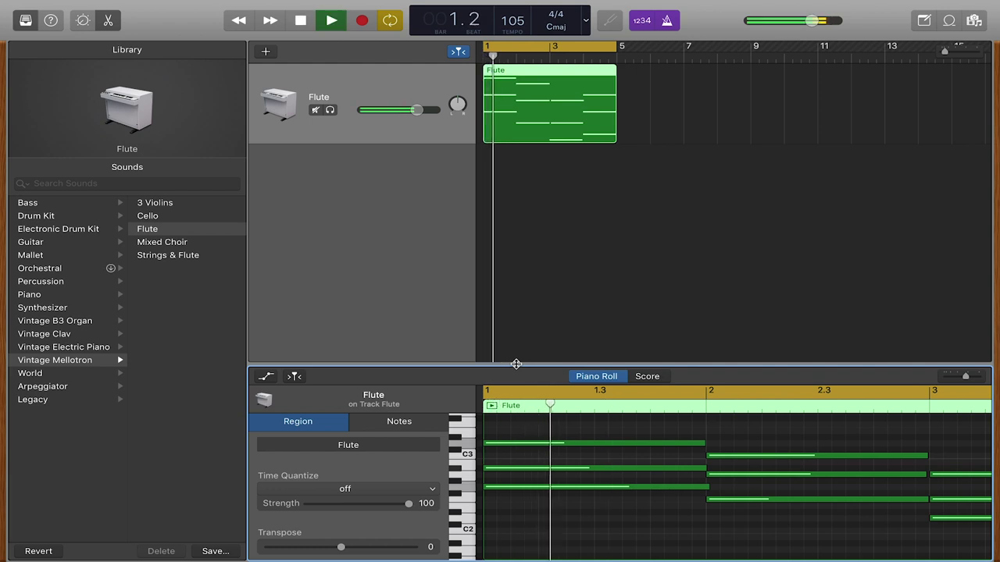
key("space")
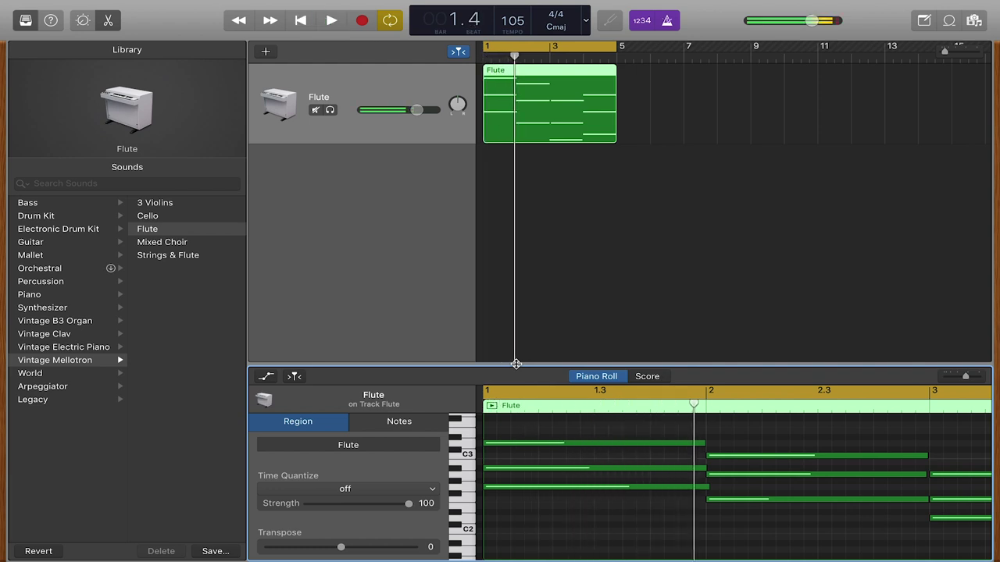
left_click(333, 21)
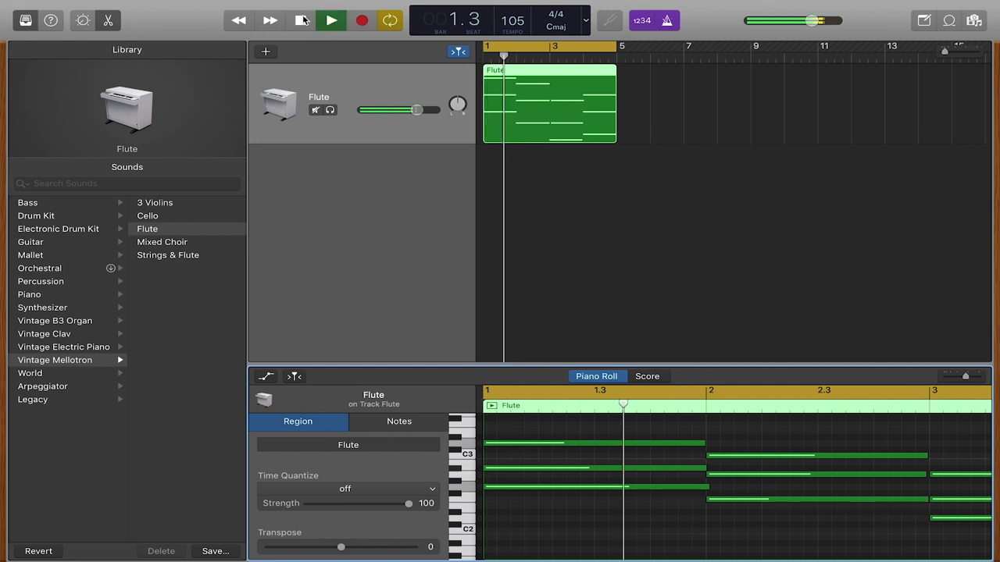
left_click(309, 19)
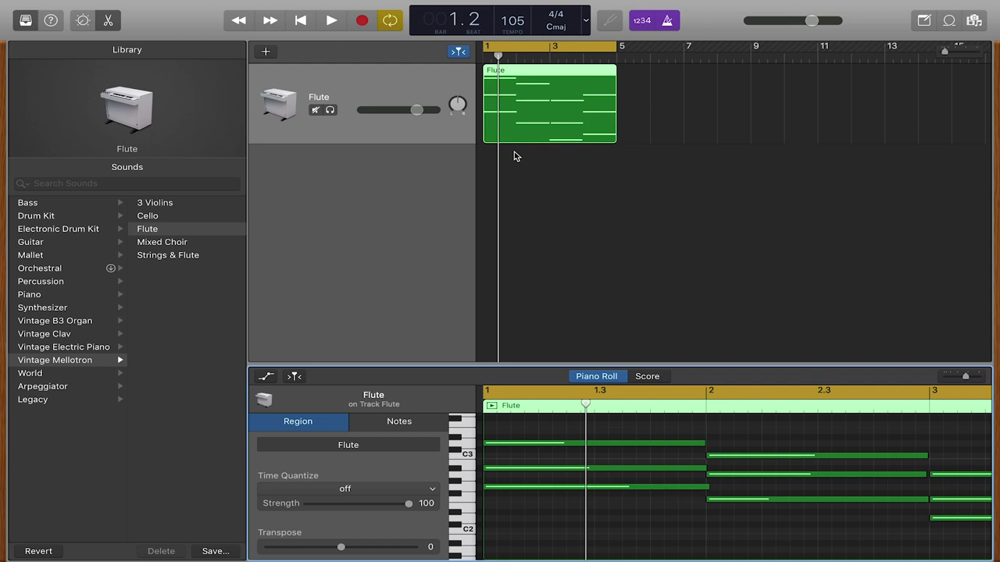
- Examine the available types for a new track, and close the choice without creating one
left_click(695, 257)
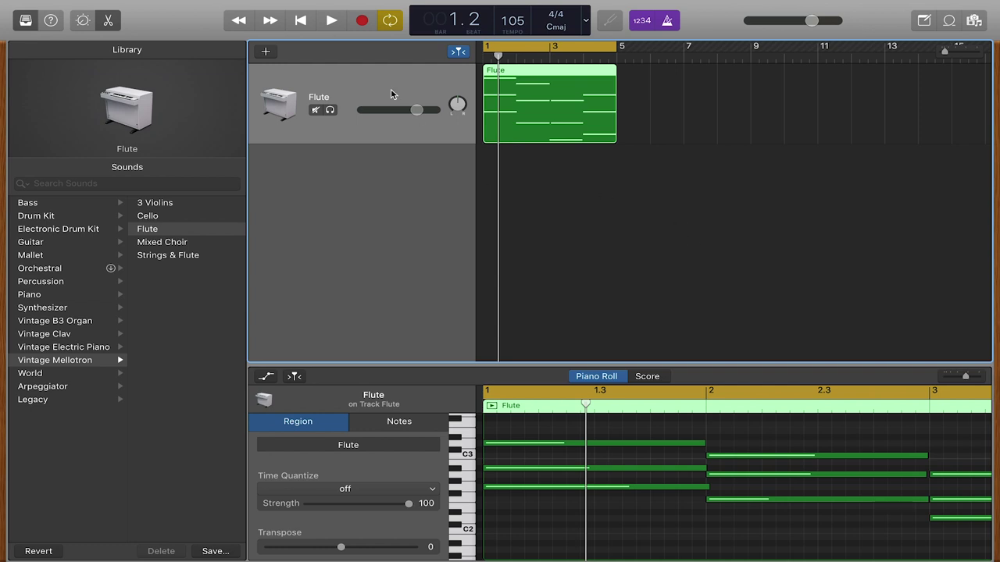
left_click(265, 52)
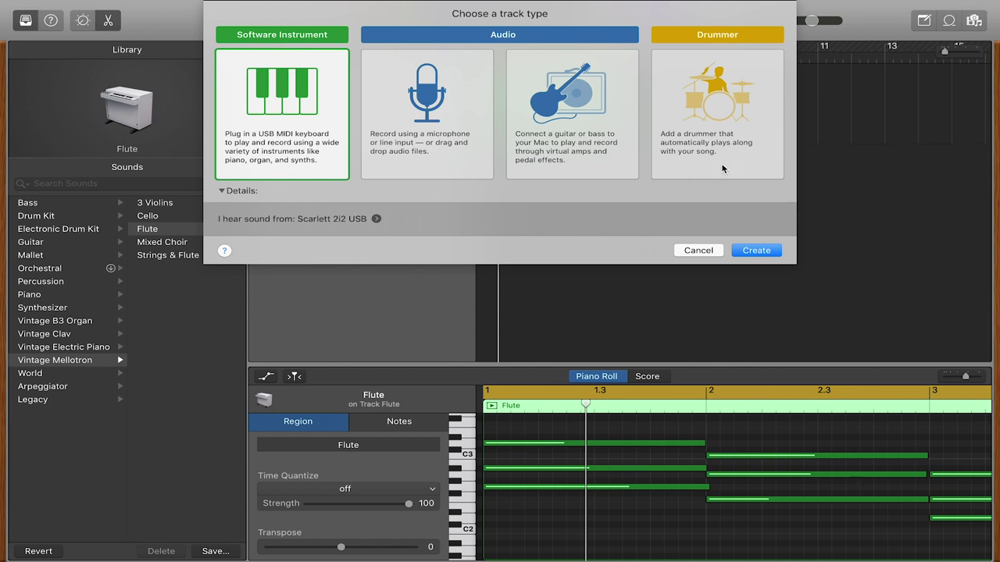
left_click(685, 250)
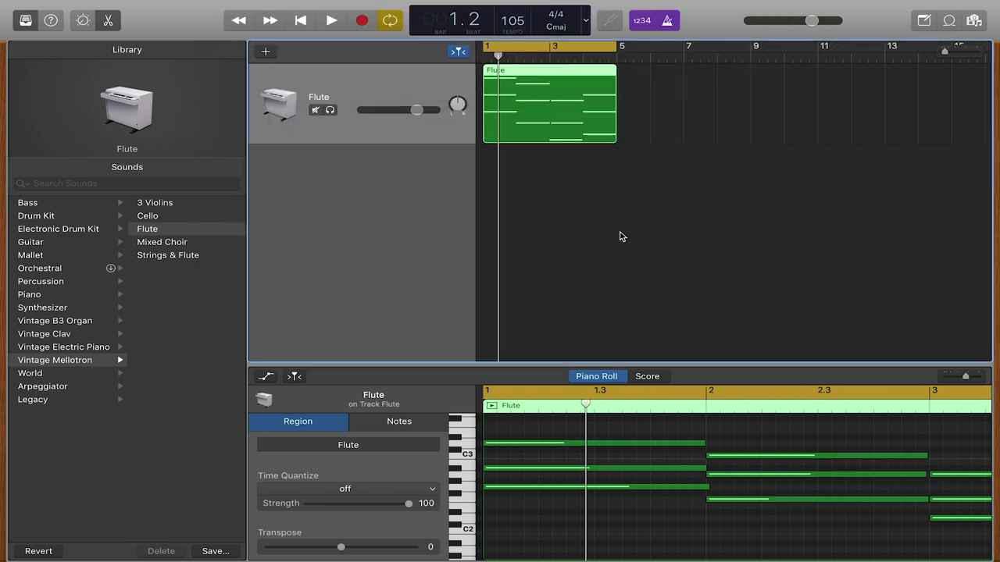
- Add a new software instrument track below Flute, create another with duplicate Flute settings, and delete that duplicate
double_click(400, 189)
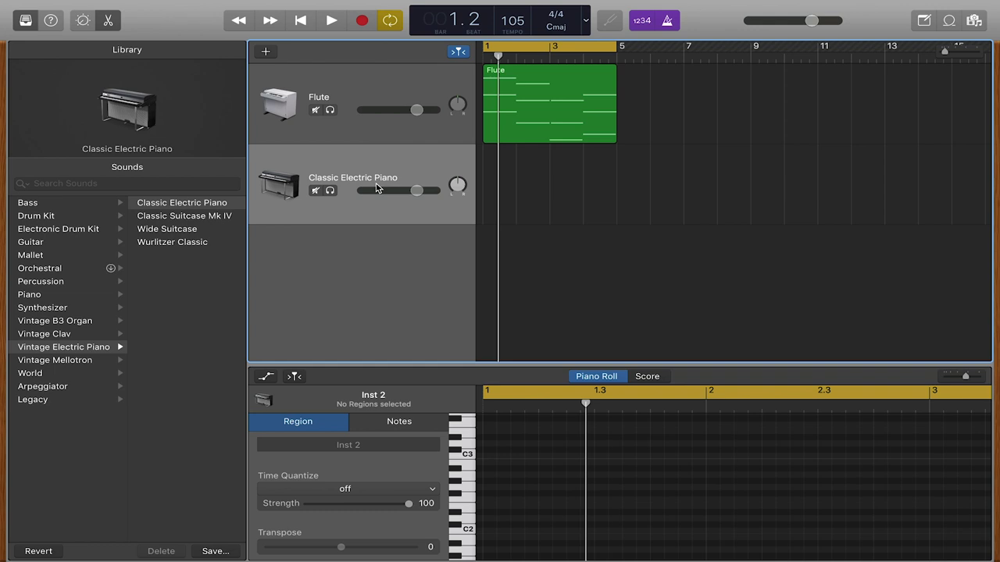
left_click(372, 76)
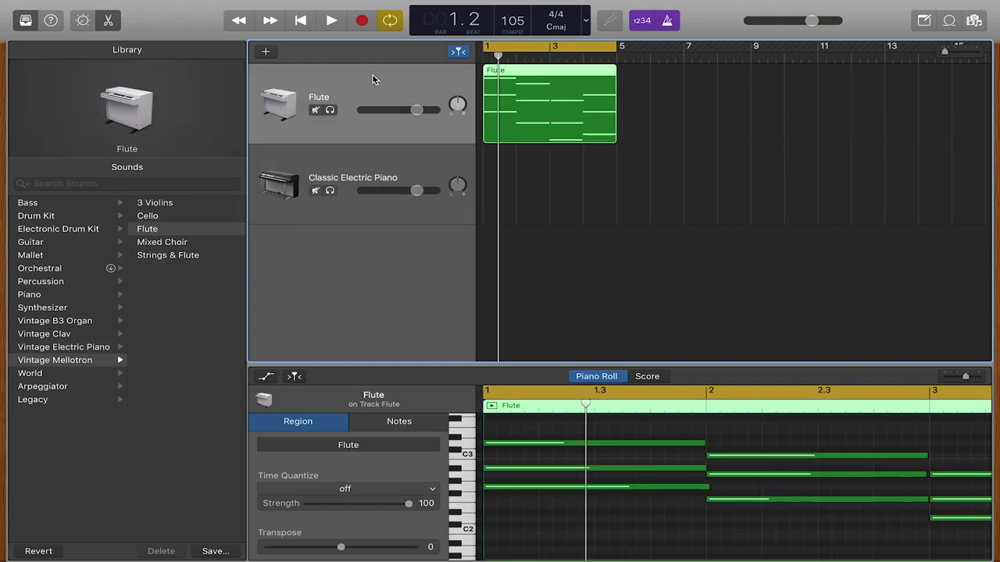
right_click(373, 78)
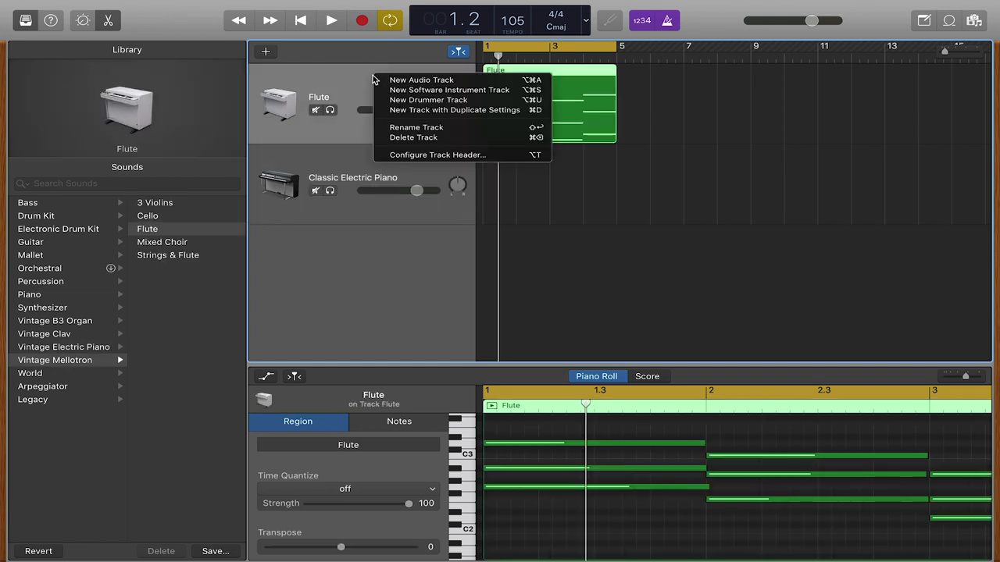
left_click(410, 110)
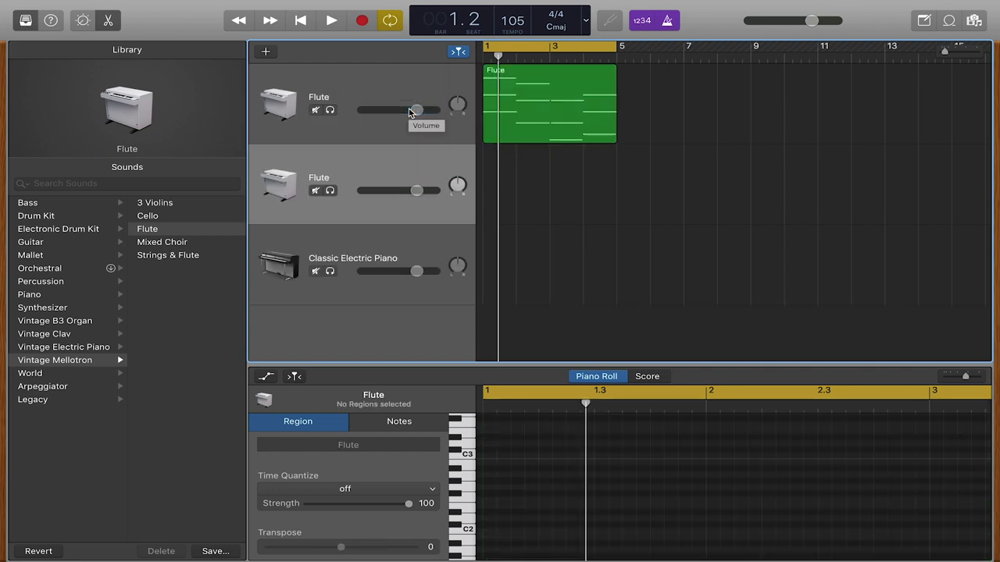
key("super+BackSpace")
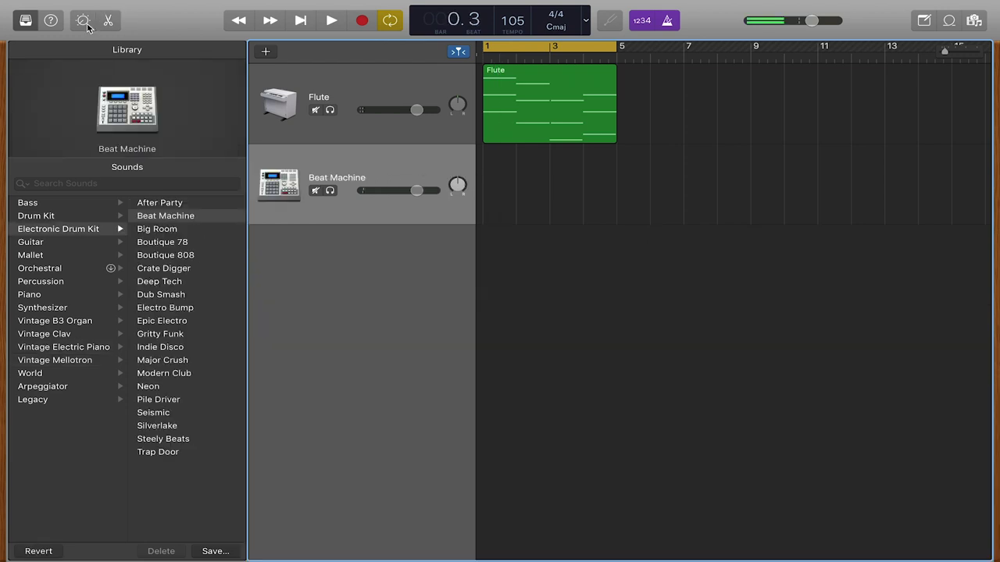
- Record a four-bar drum pattern on the Beat Machine track over the cycle range, and open its region in the Piano Roll
key("r")
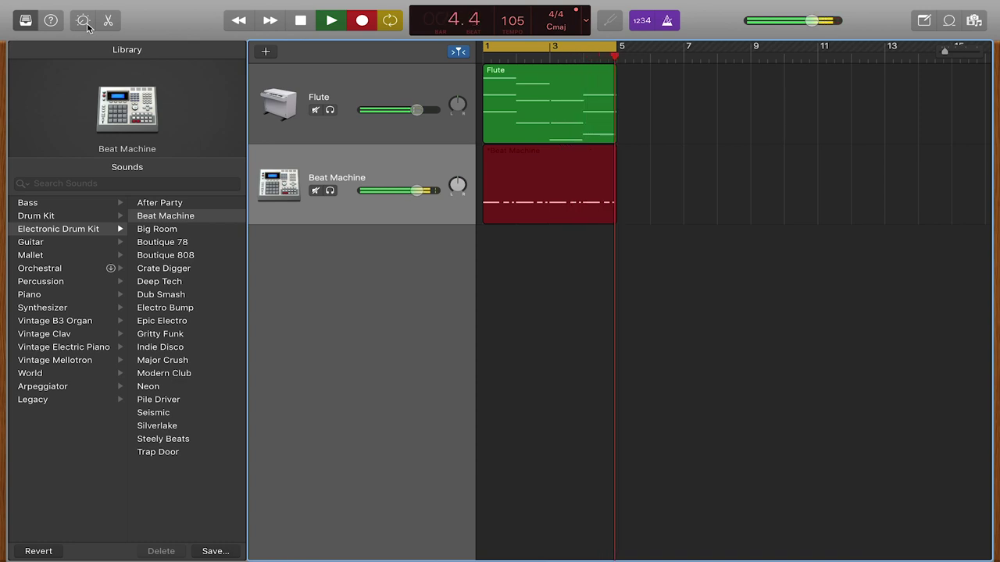
key("space")
key("e")
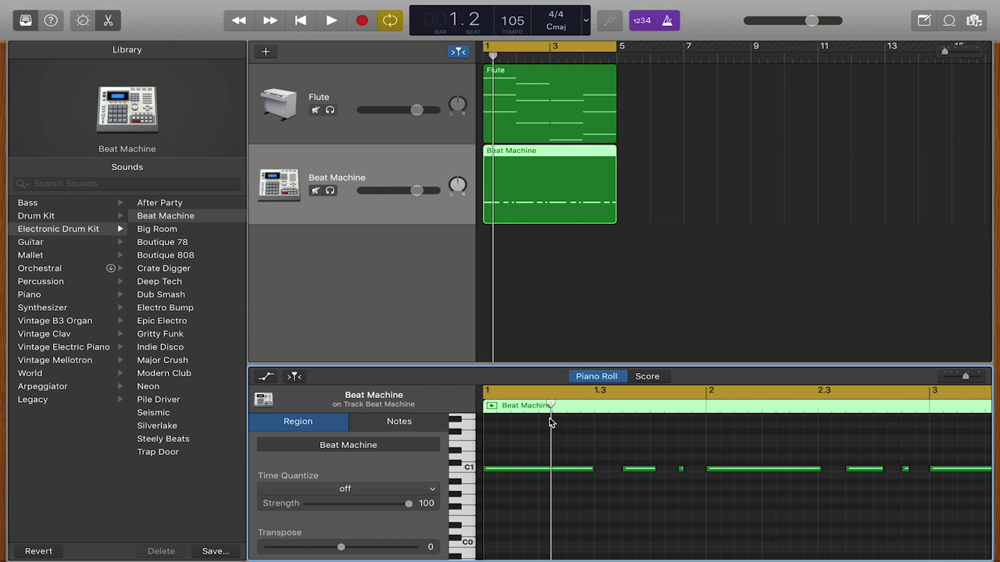
- Show the Beat Machine track's EQ, extend its low-end cut to about 100 Hz, and play back the tracks
left_click(84, 21)
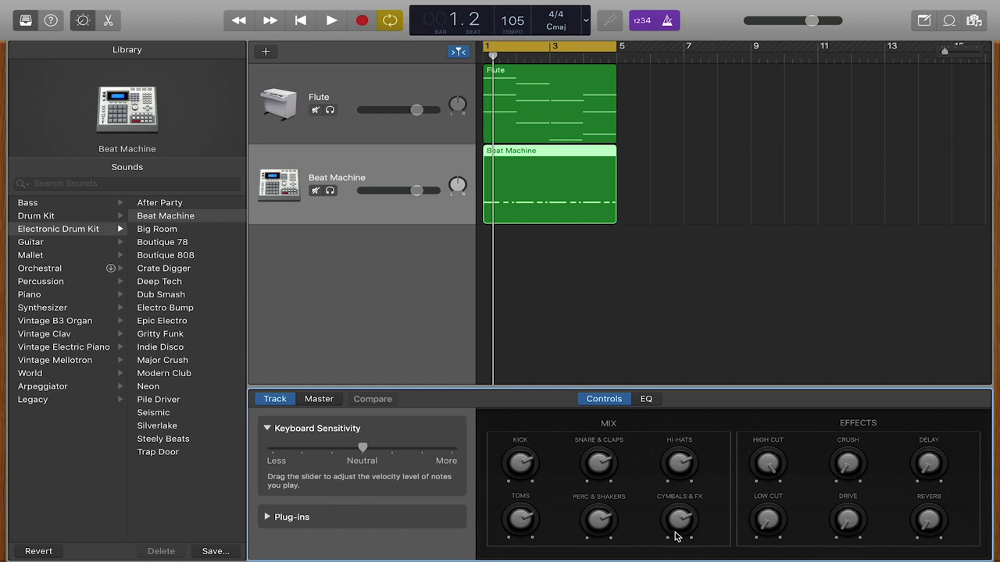
left_click(647, 400)
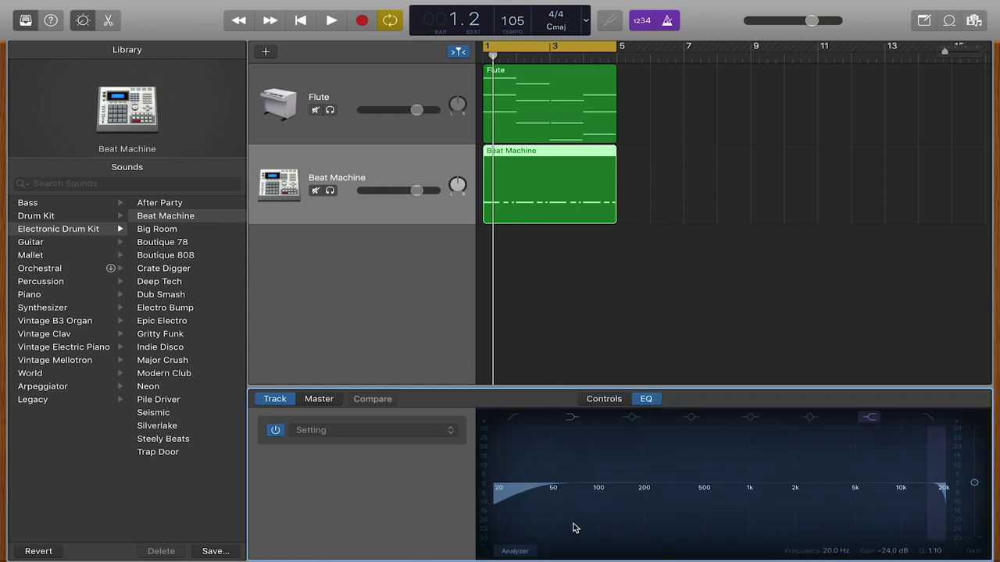
key("space")
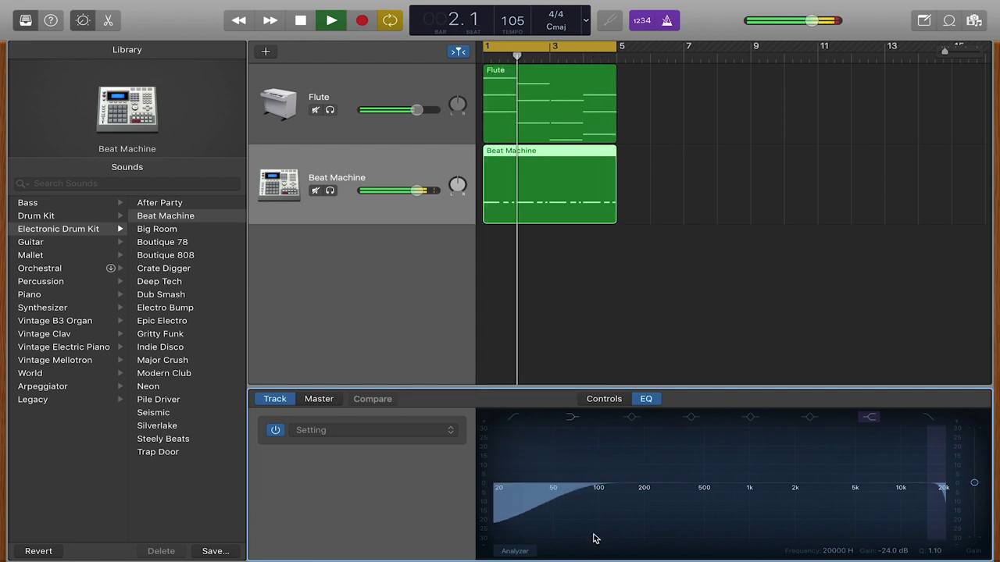
key("space")
- Play back the Flute track while trying a high-frequency EQ cut, flatten it, and cut about 22.5 dB near 215 Hz
left_click(494, 106)
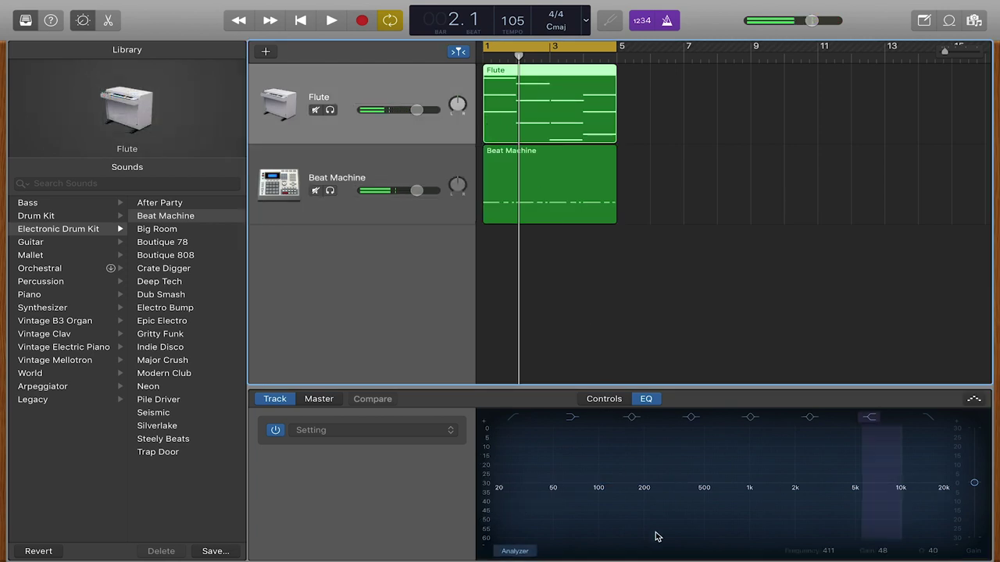
key("space")
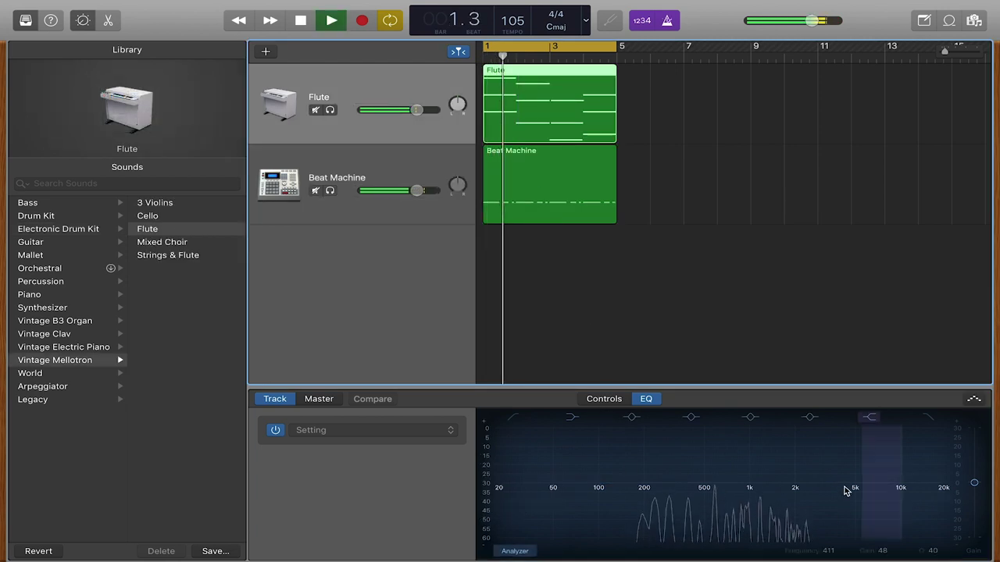
left_click_drag(857, 486, 739, 561)
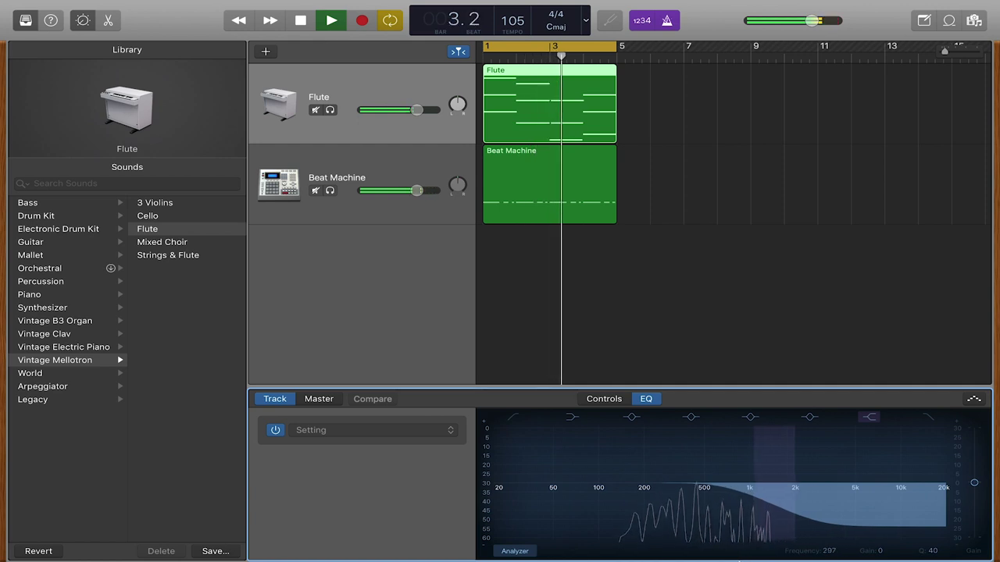
left_click_drag(739, 561, 795, 490)
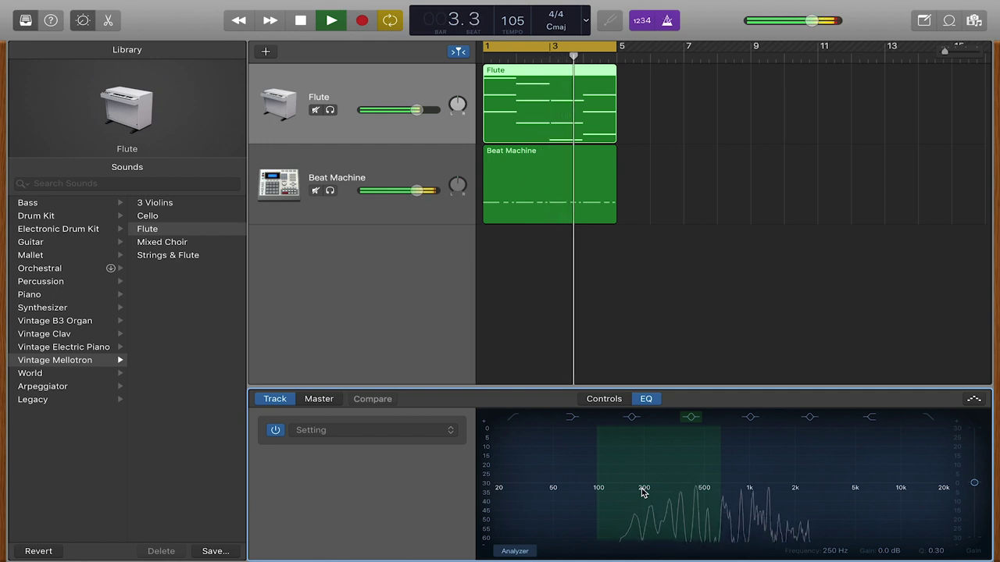
left_click_drag(643, 493, 631, 549)
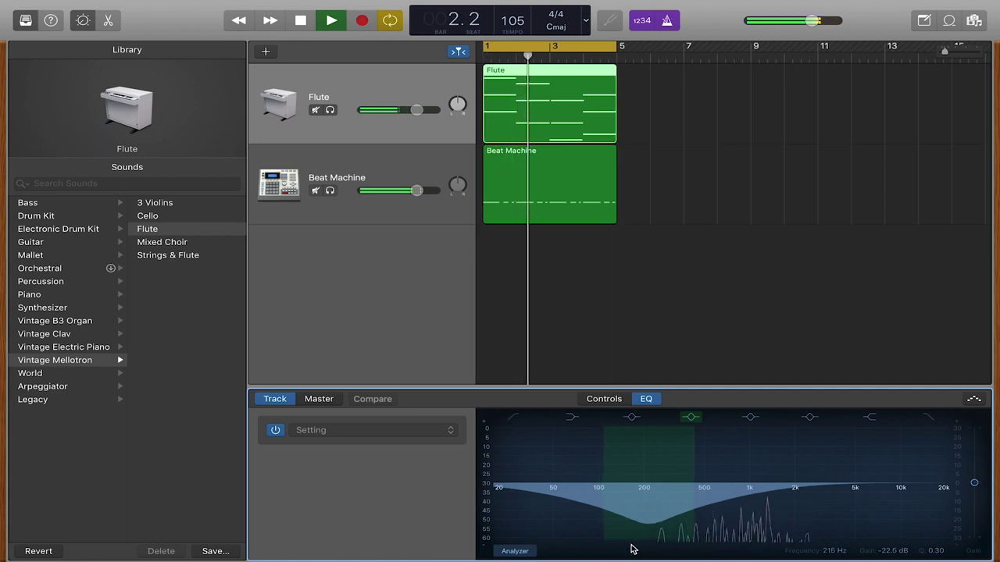
left_click_drag(633, 550, 631, 546)
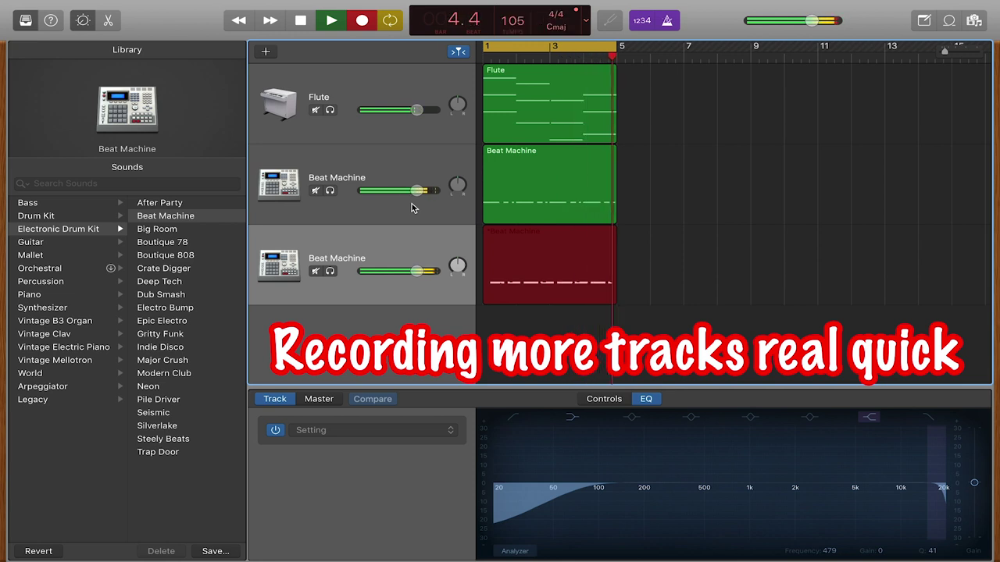
- Finish recording the second Beat Machine track over the cycle range, and set the project tempo to 101
key("space")
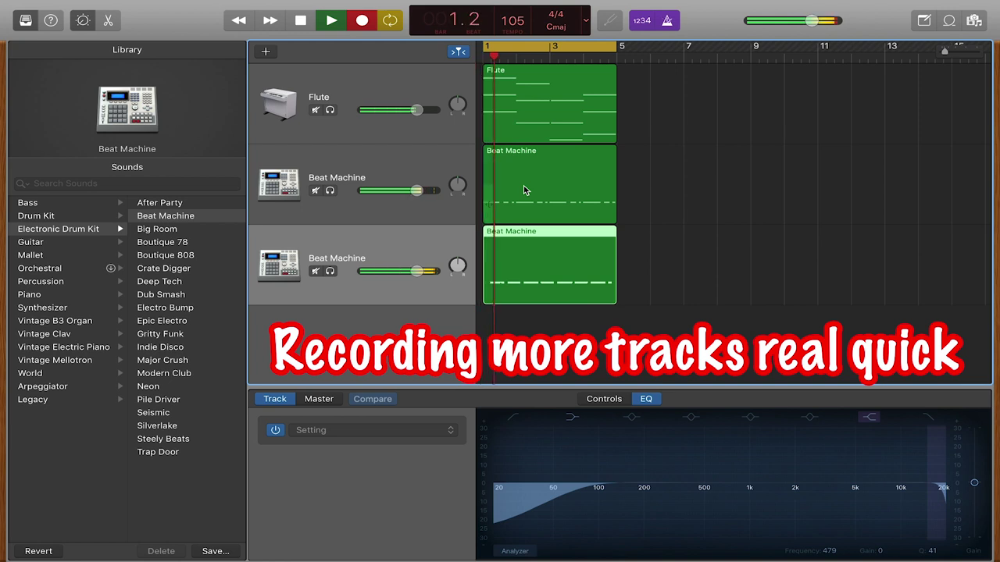
key("r")
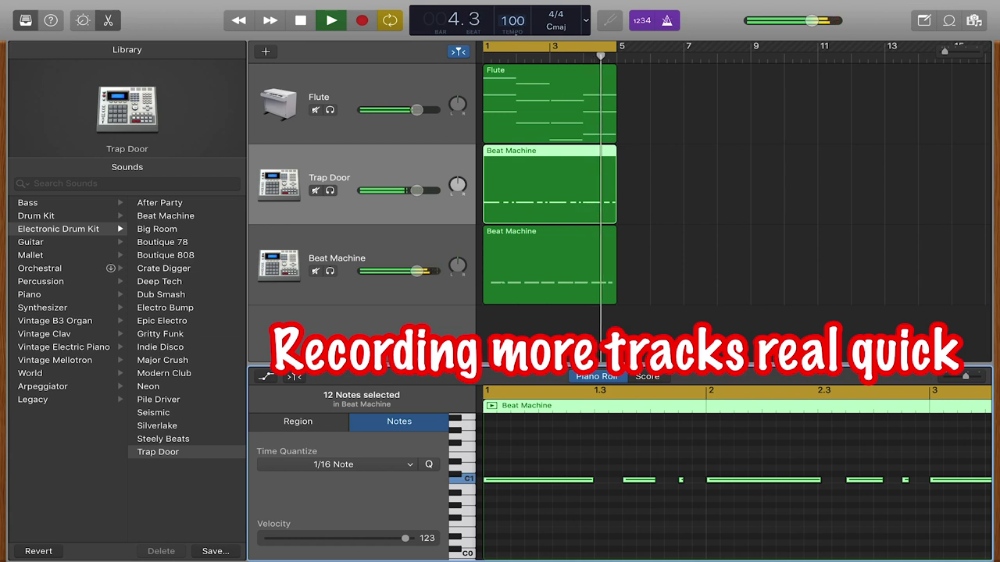
left_click_drag(513, 22, 513, 19)
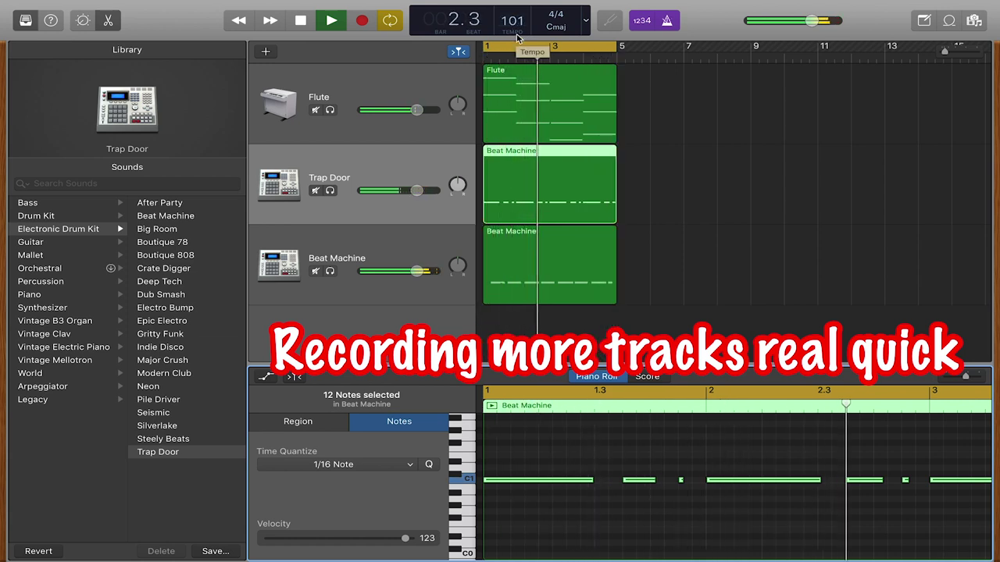
- Duplicate the Trap Door track and record an evenly spaced four-bar pattern on it over the cycle range, with the Piano Roll shown
key("super+d")
key("r")
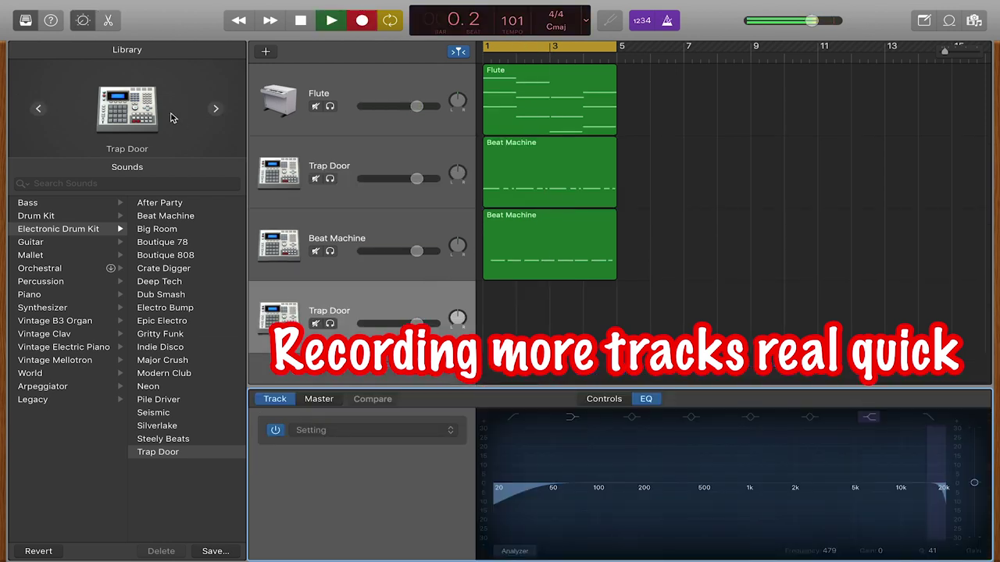
left_click(108, 21)
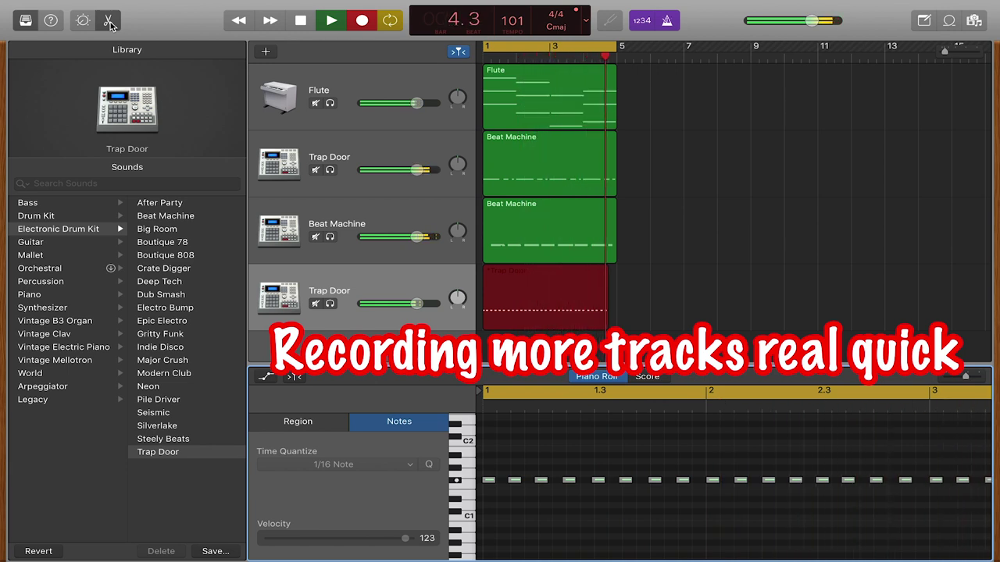
key("space")
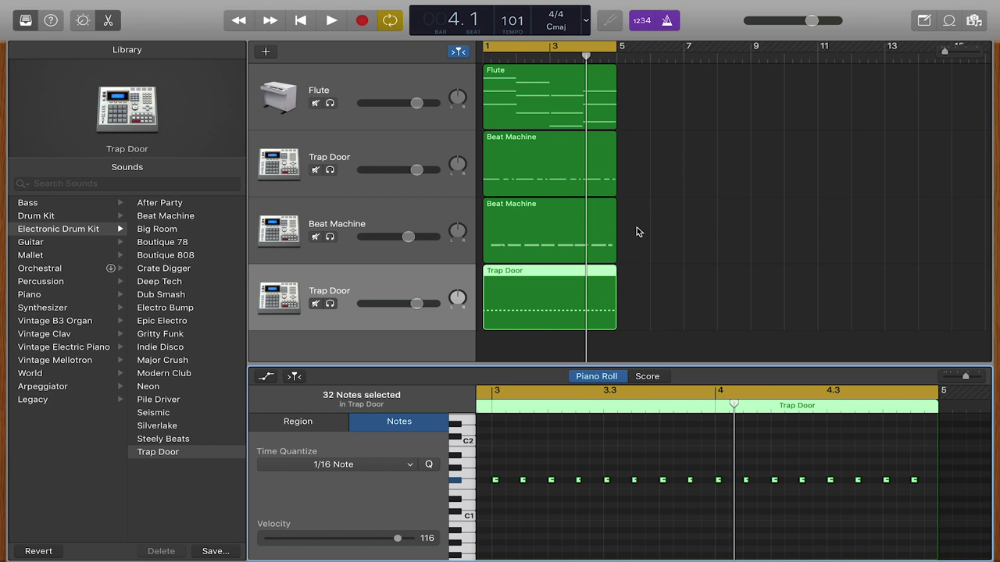
- Play back the four recorded tracks and turn off the metronome
key("space")
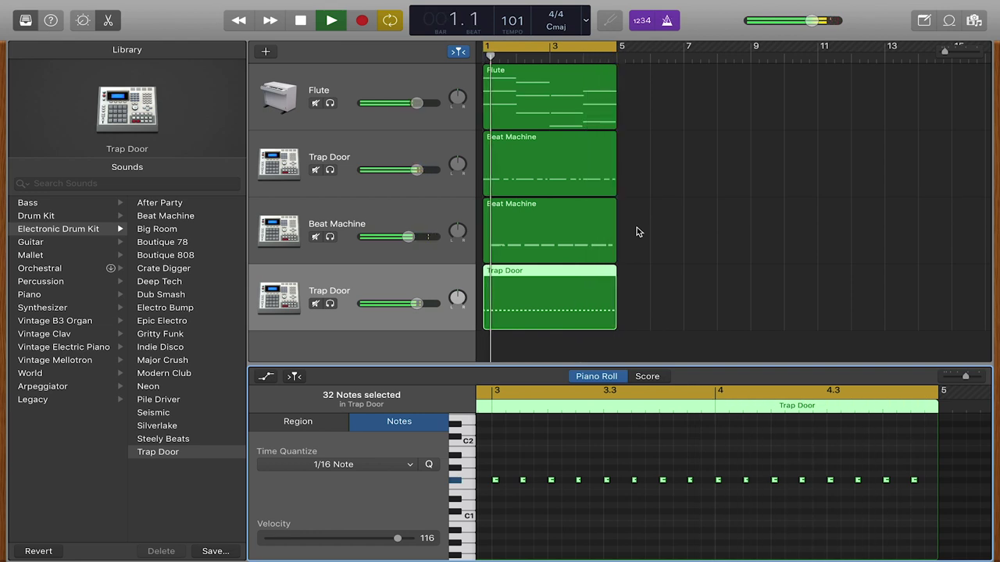
key("space")
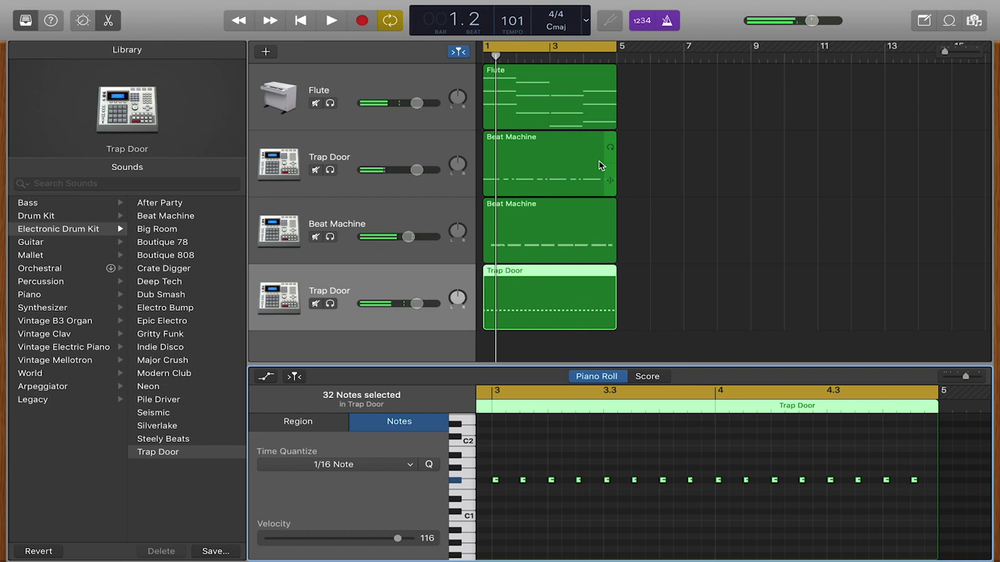
left_click(668, 22)
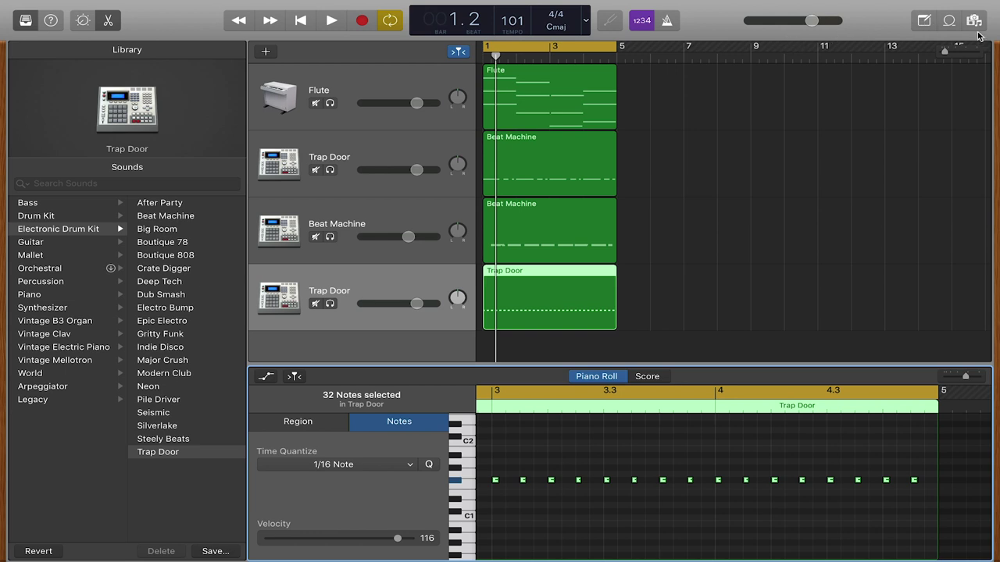
- Open the project's Note Pad and write the note SUBSCRIBE LOL
left_click(925, 21)
left_click(867, 112)
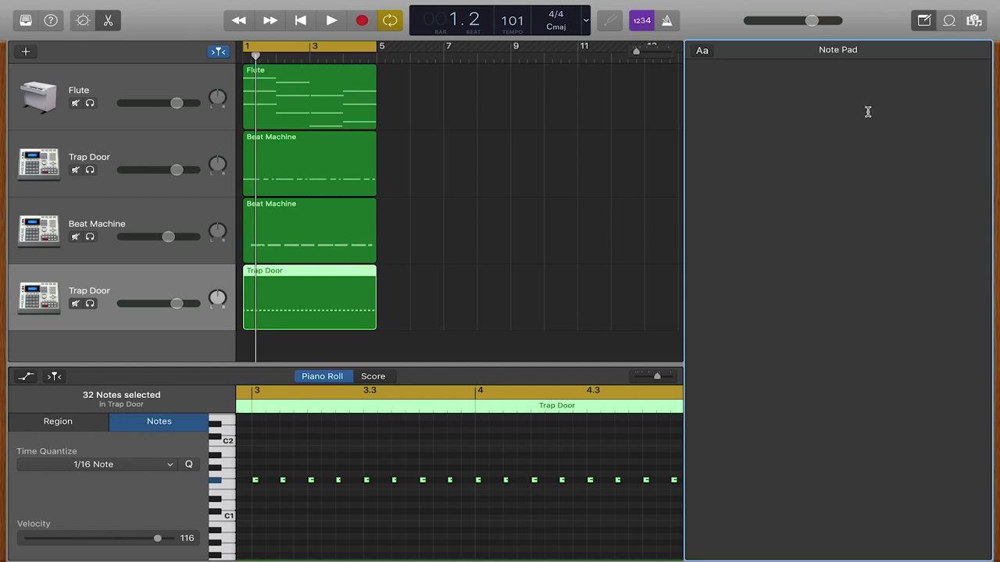
type("UBSCR")
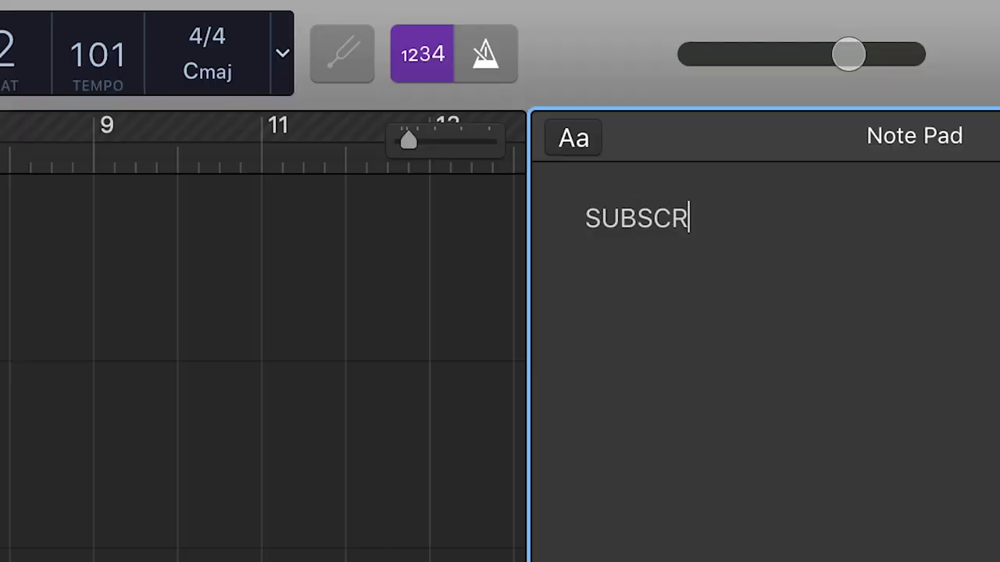
type("IBE LOL")
key("Return")
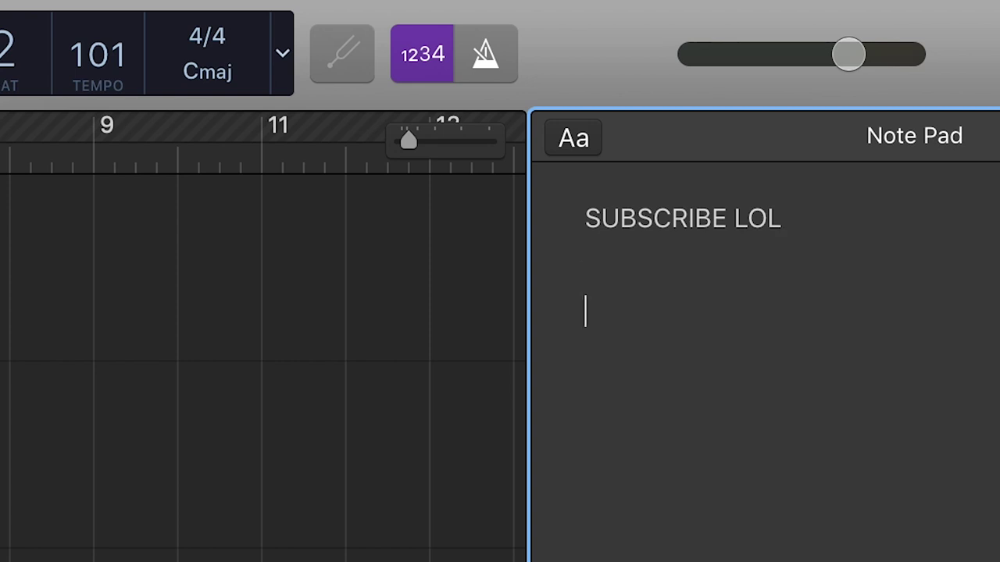
- Browse the available Apple Loops and search them for CONGA
left_click(949, 21)
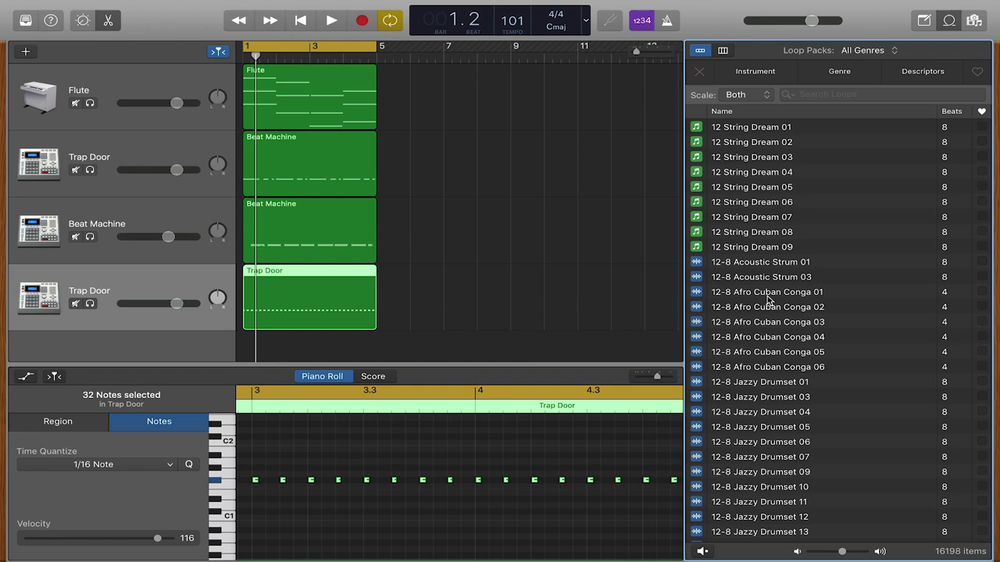
scroll(768, 301, "down", 6)
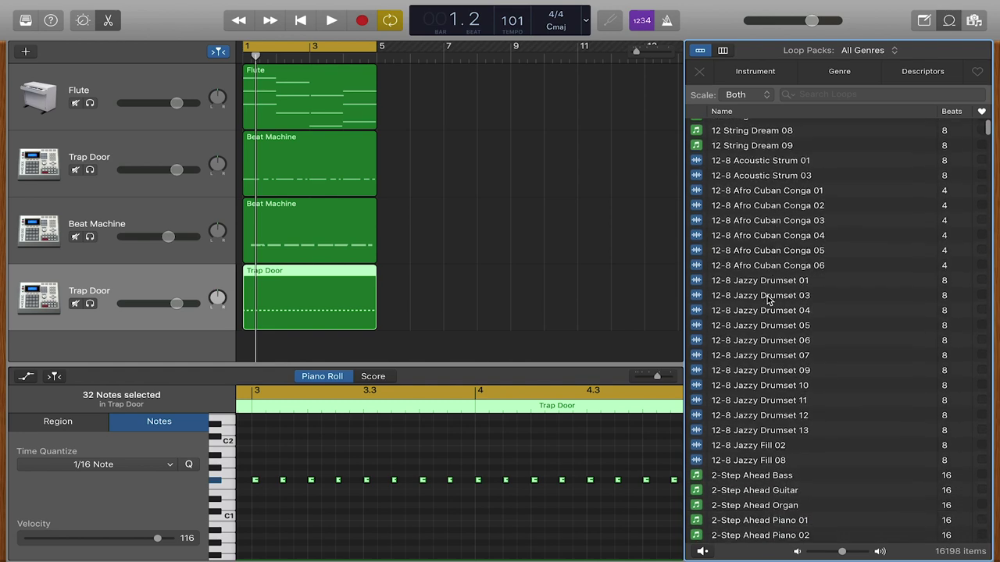
scroll(768, 301, "down", 6)
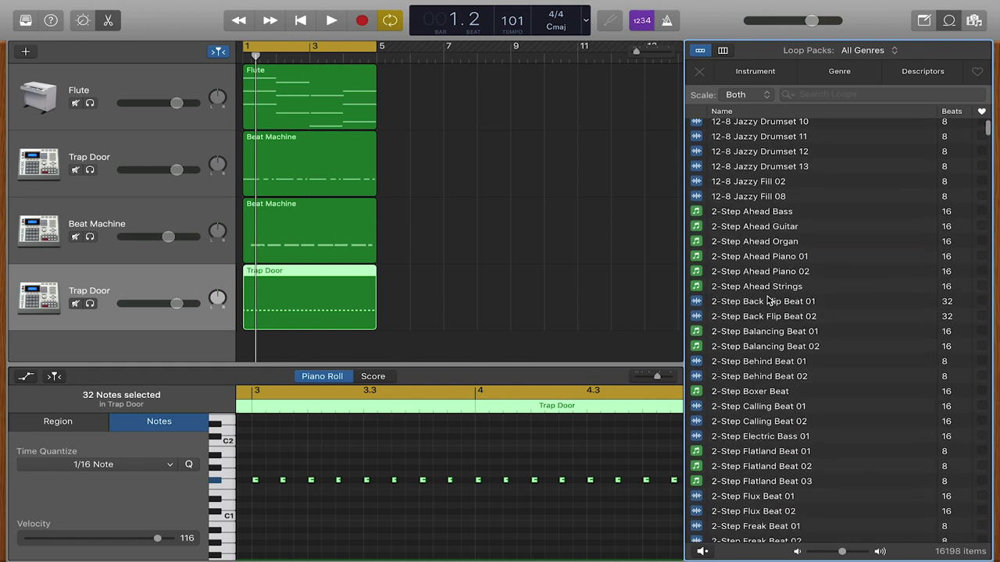
scroll(770, 275, "down", 2)
left_click(845, 97)
type("CONGA")
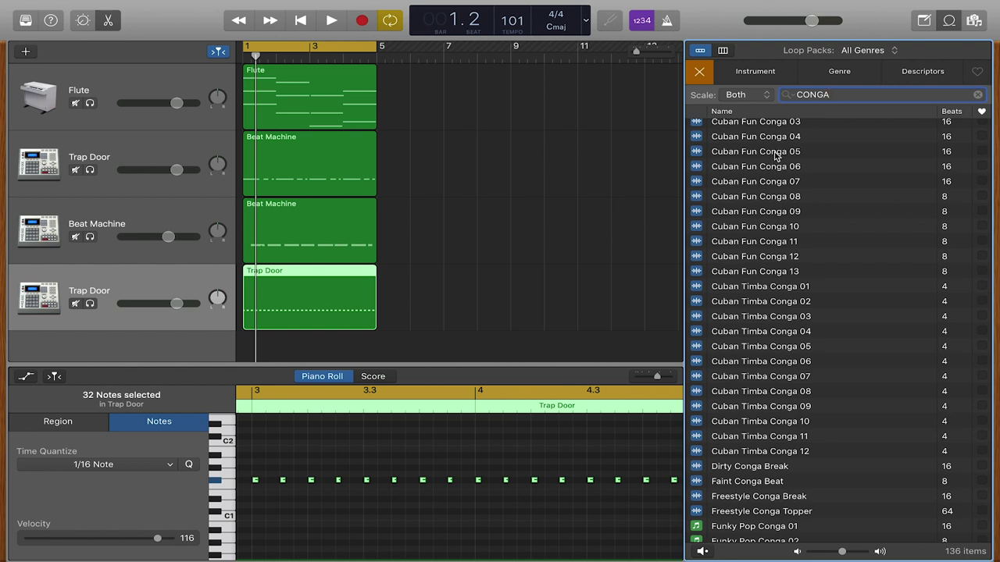
- Preview the Cuban Fun Conga 04 loop, and add Cuban Fun Conga 05 on a new track at bar 1 for playback
left_click(699, 138)
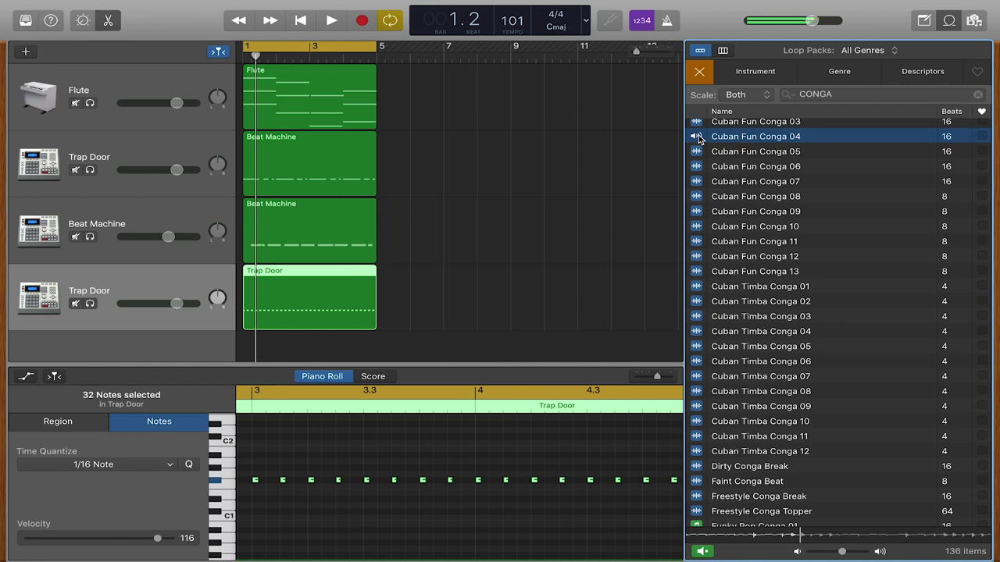
key("space")
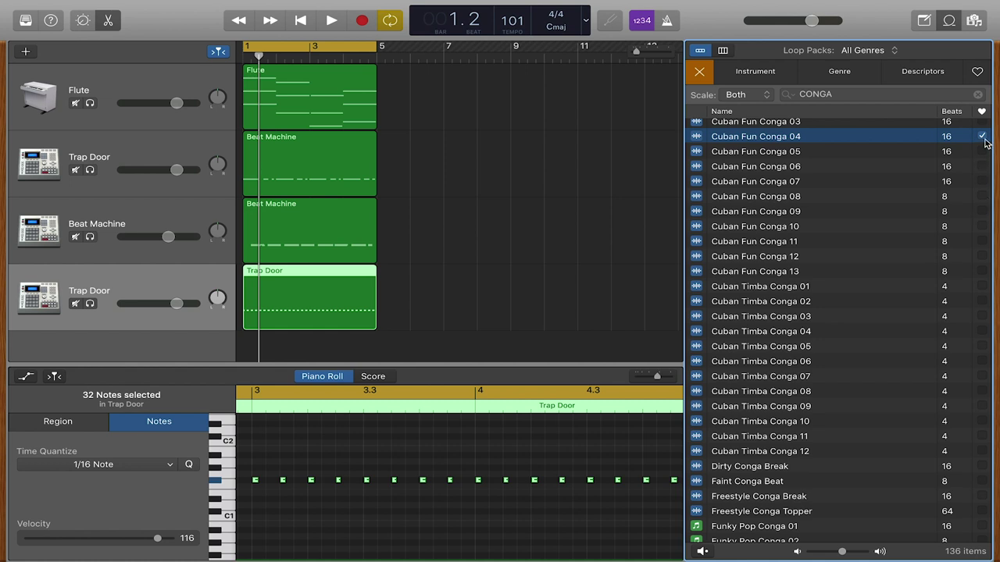
left_click_drag(791, 149, 288, 353)
key("space")
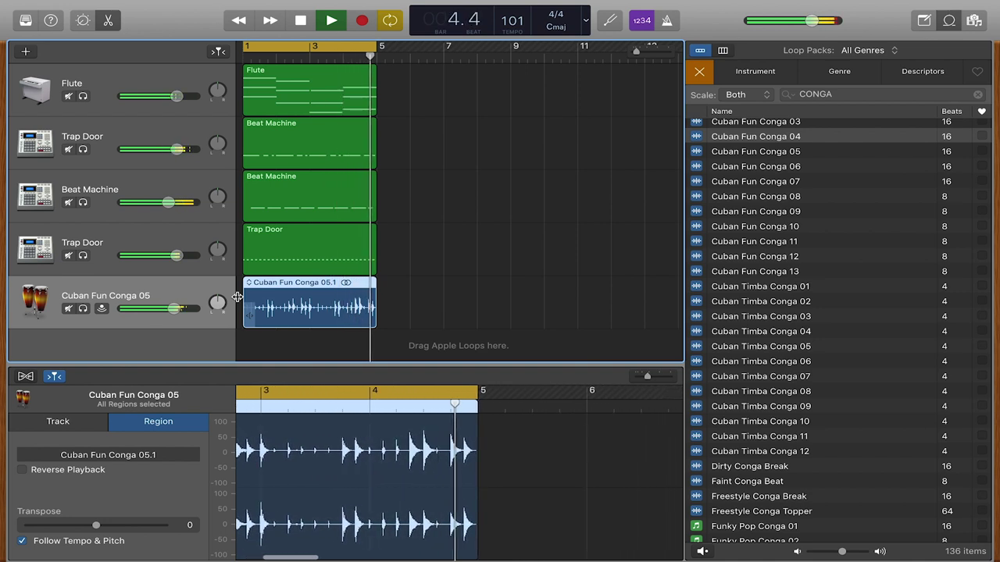
- Add the Funky Pop Conga 01 loop on a new track at bar 2 and select its D#3 note before bar 3 in the Piano Roll
left_click(308, 249)
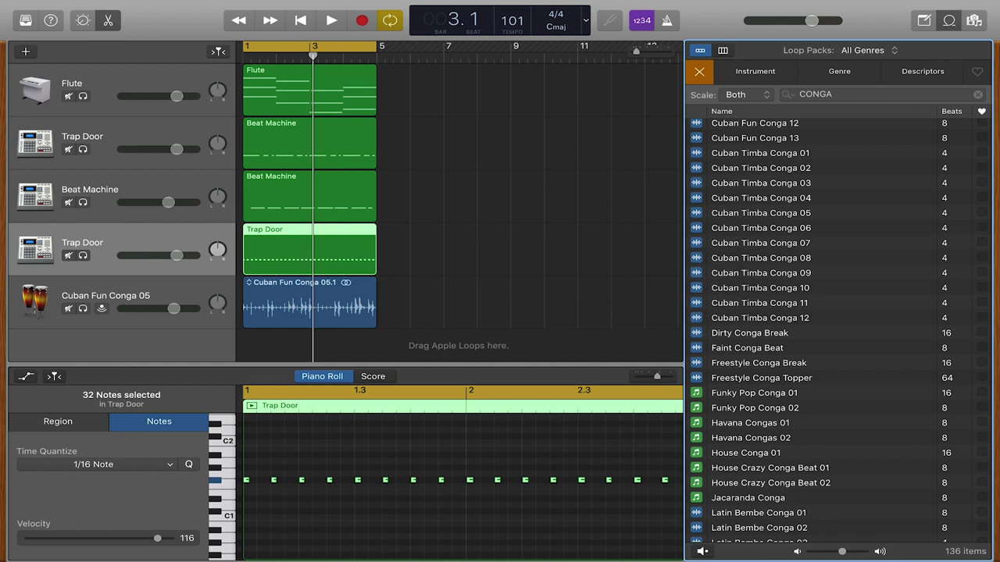
left_click_drag(743, 396, 295, 336)
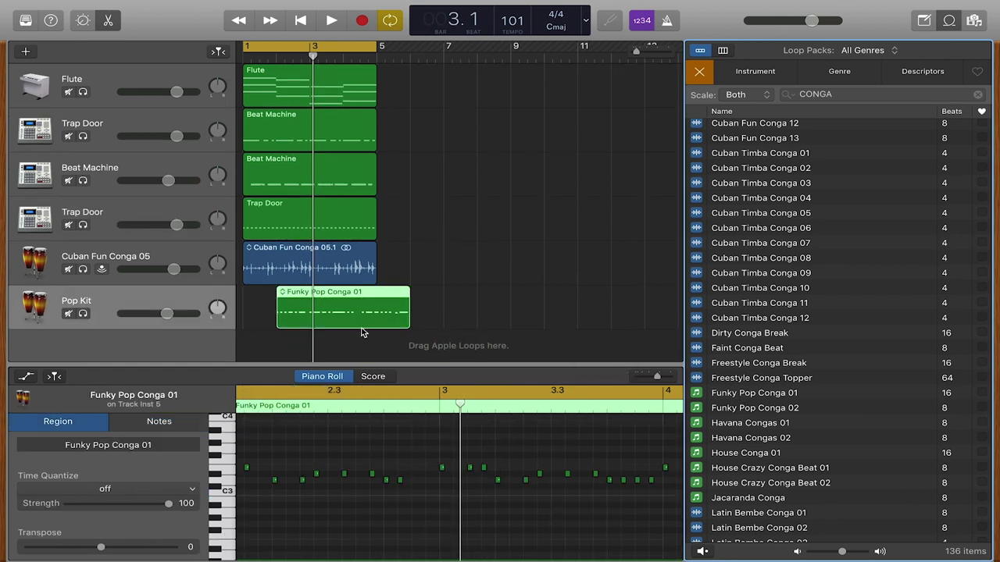
key("e")
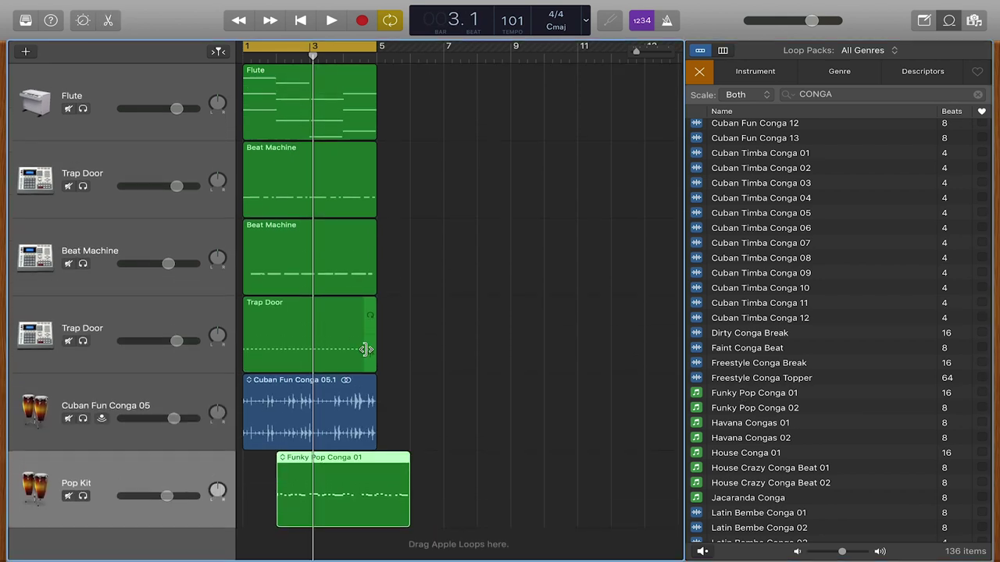
double_click(362, 470)
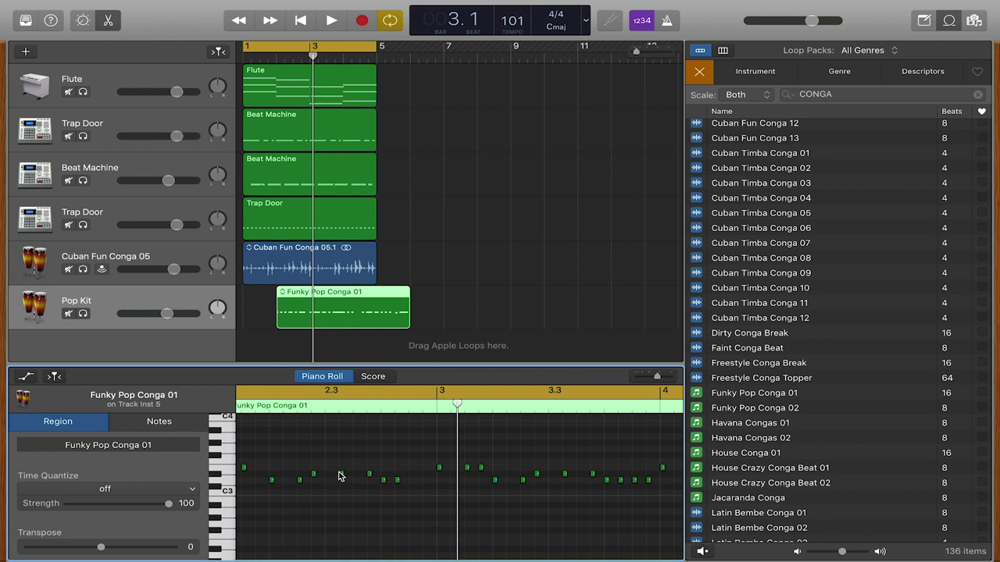
mouse_move(341, 474)
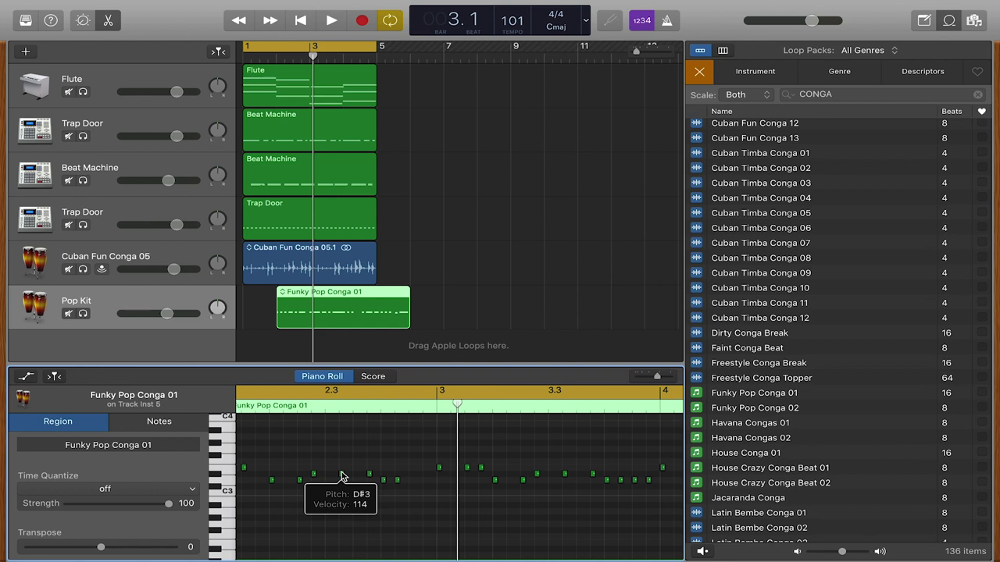
left_click(341, 475)
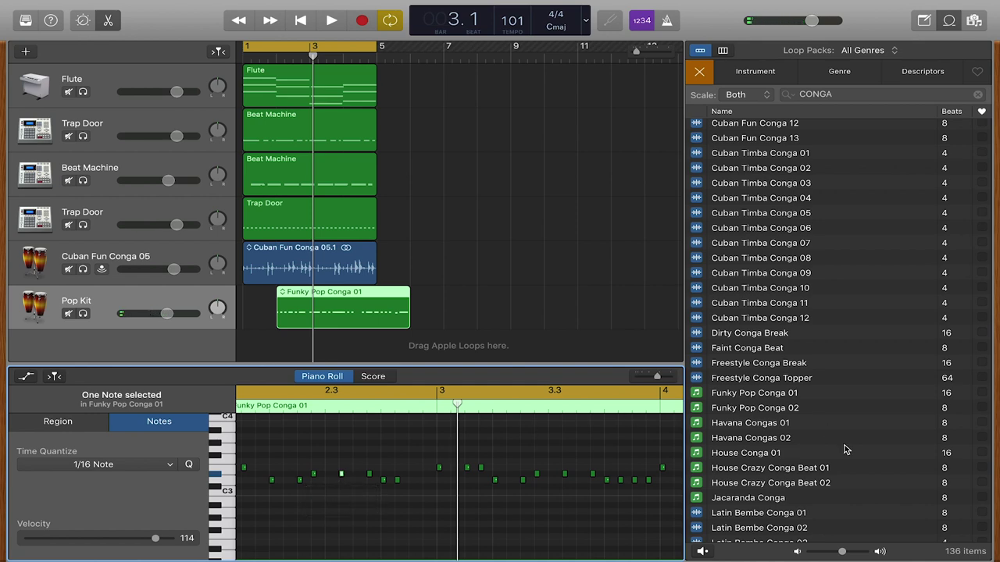
- Add the Quincy - Conga 2 drummer loop on a new track starting at bar 3
scroll(844, 450, "down", 15)
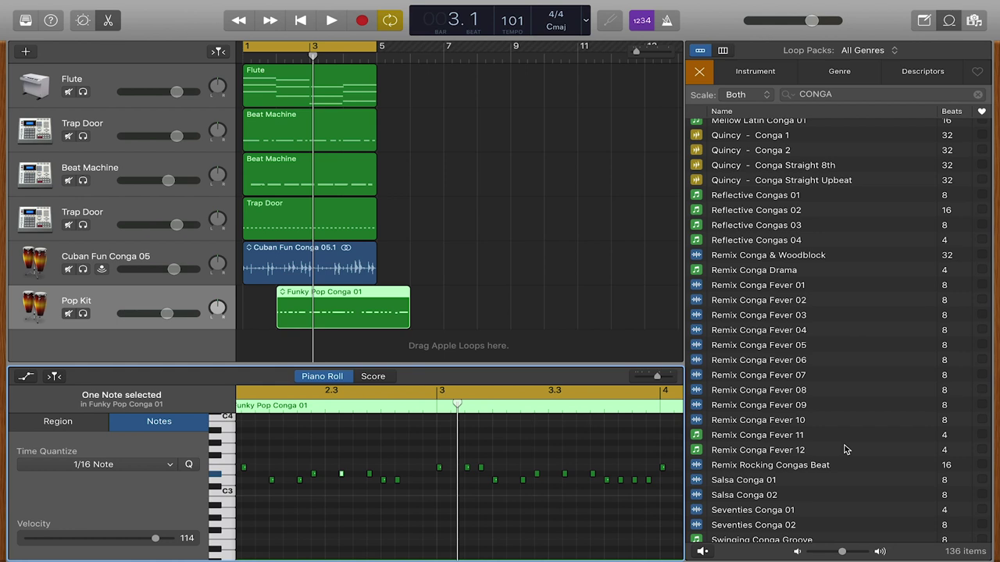
left_click_drag(744, 151, 311, 349)
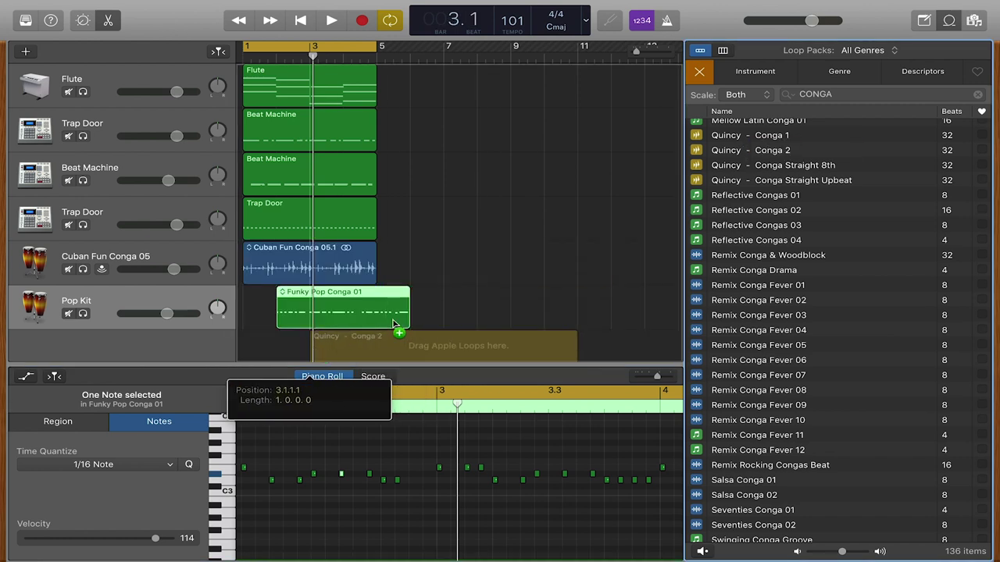
left_click_drag(393, 321, 395, 323)
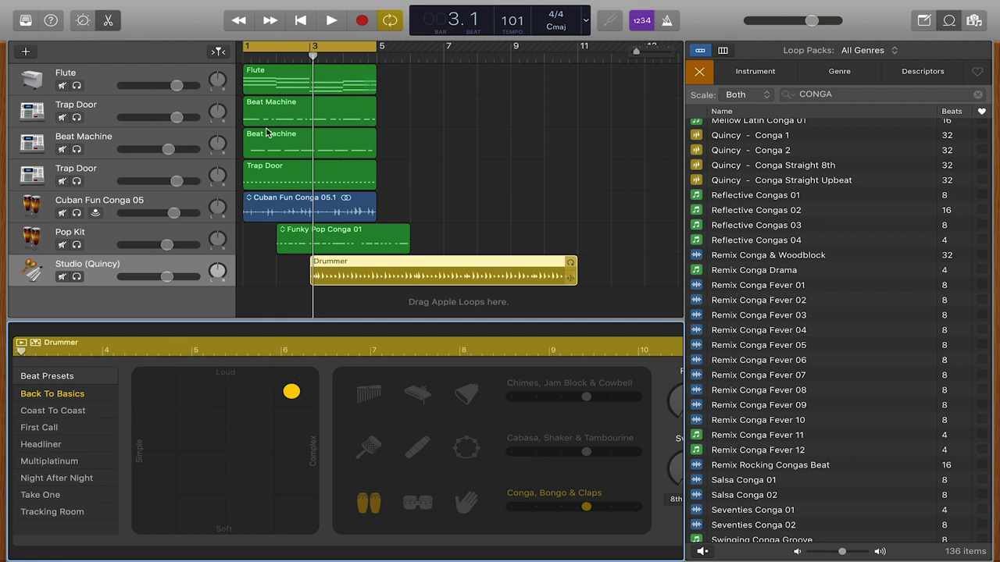
- Solo the Pop Kit track, switch the solo to Cuban Fun Conga 05 for a short playback, and turn soloing off
left_click(77, 246)
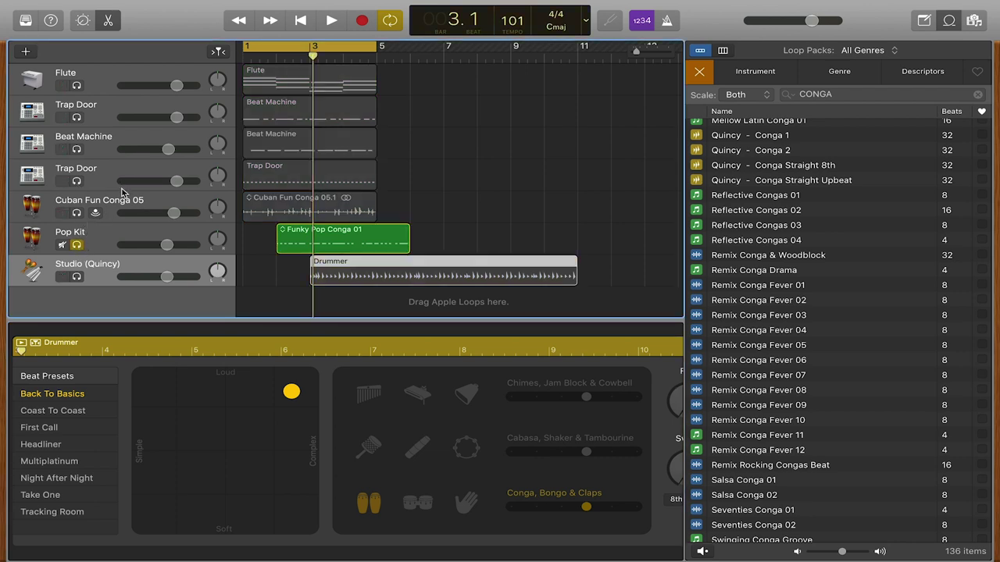
left_click(77, 213)
left_click(76, 246)
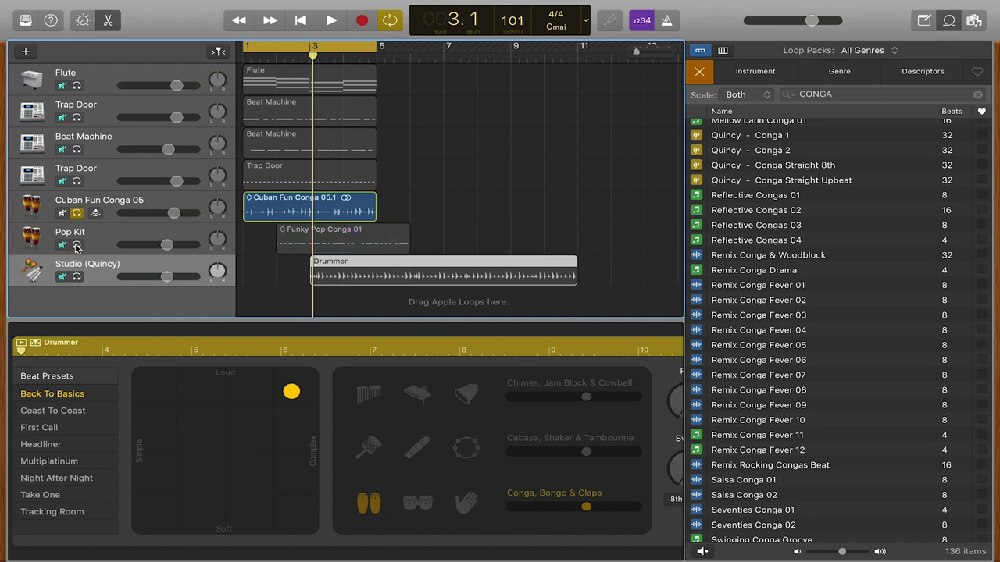
key("space")
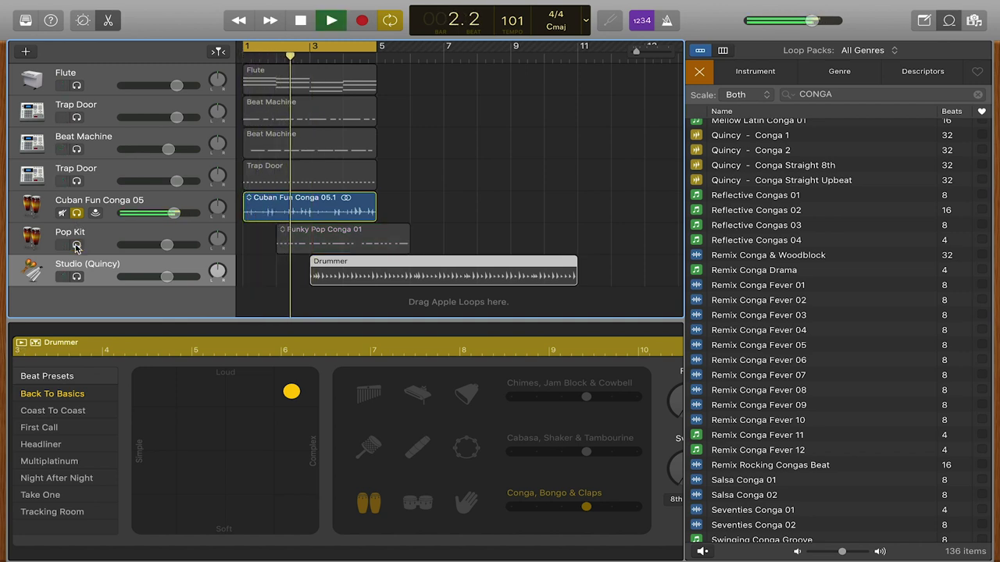
key("space")
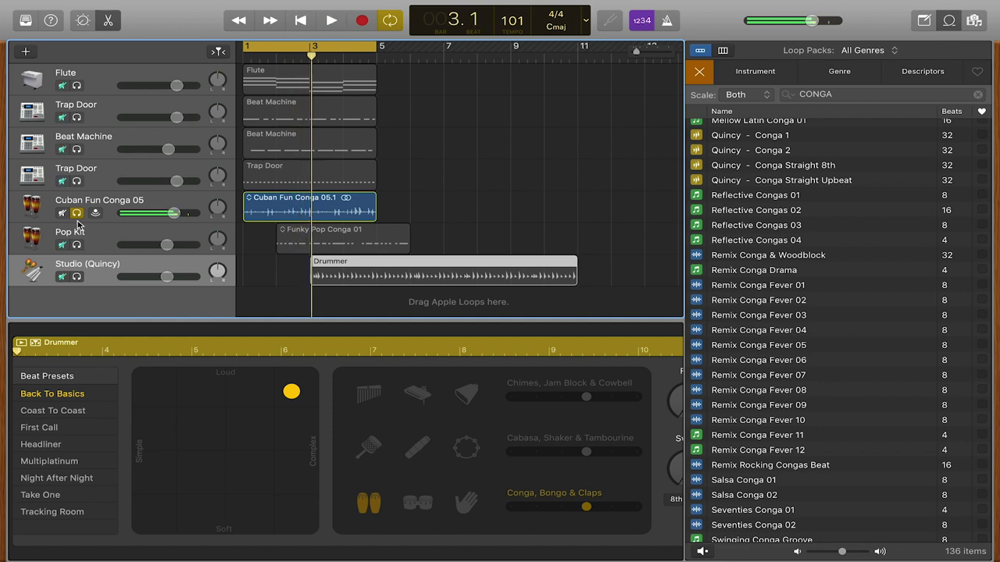
left_click(77, 214)
- Mute the Pop Kit, Cuban Fun Conga 05, Flute and Studio (Quincy) tracks, and play back the remaining drum tracks
left_click(63, 246)
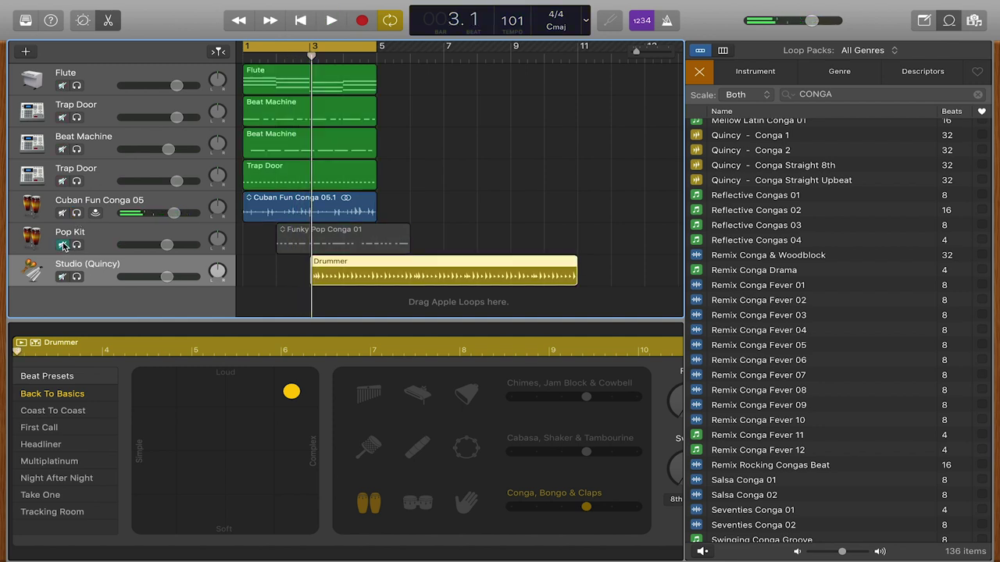
left_click(62, 214)
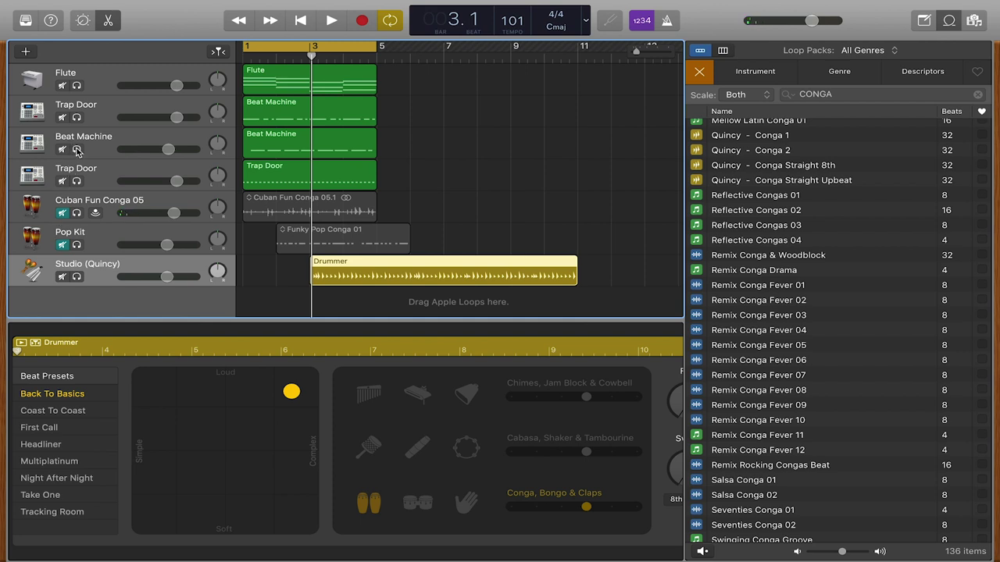
left_click(62, 86)
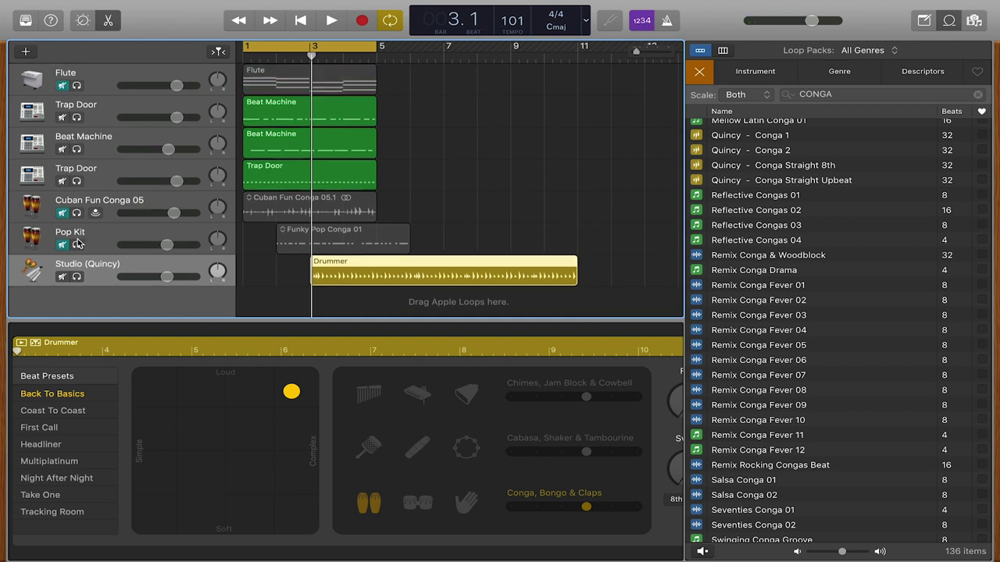
left_click(62, 277)
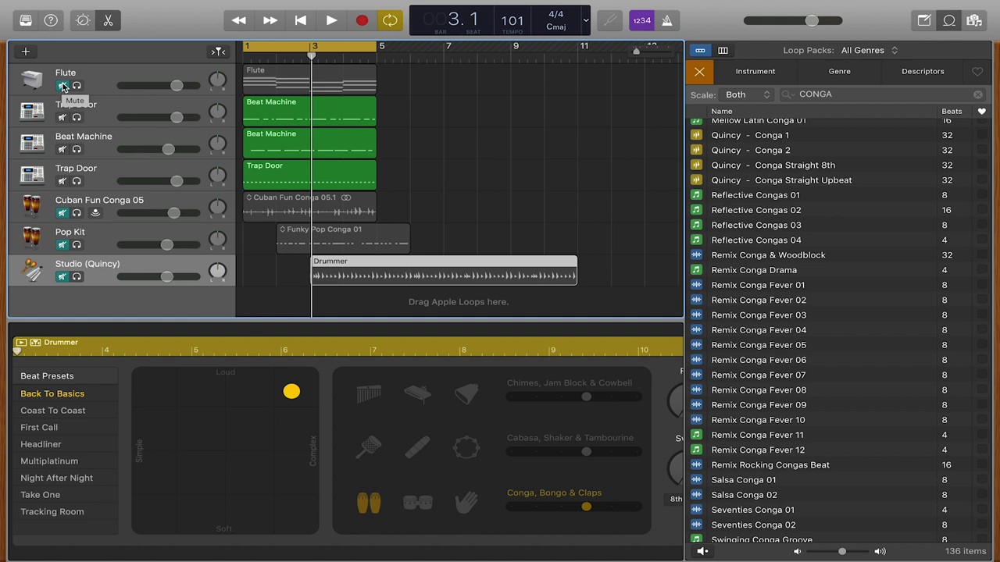
key("Return")
key("space")
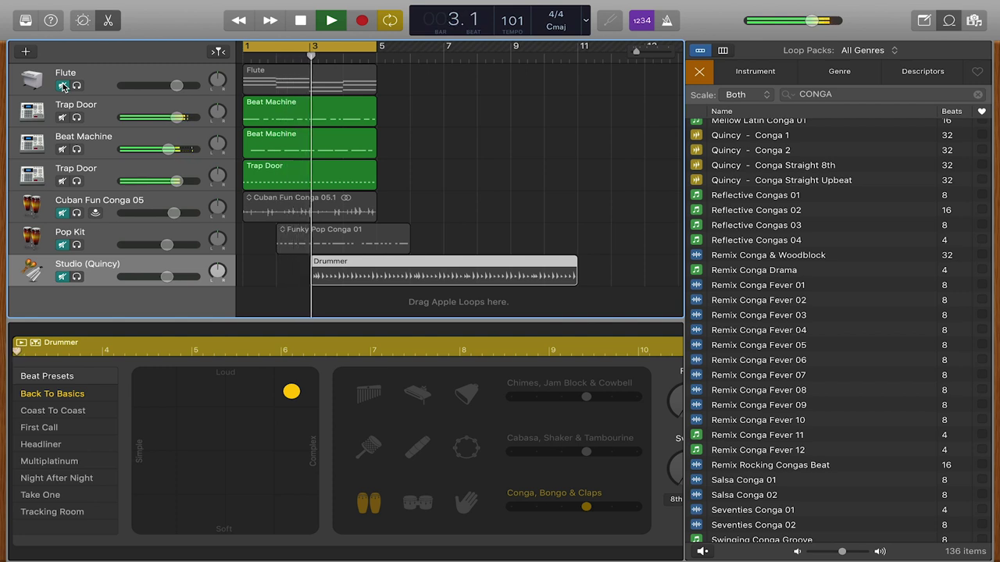
key("space")
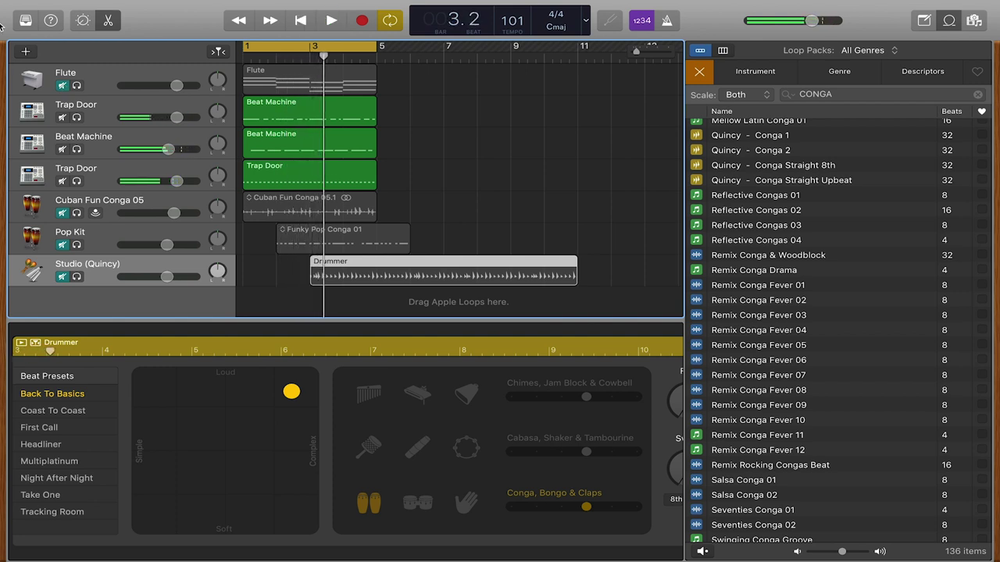
- Unmute the Flute, Cuban Fun Conga 05 and Studio (Quincy) tracks
left_click(88, 89)
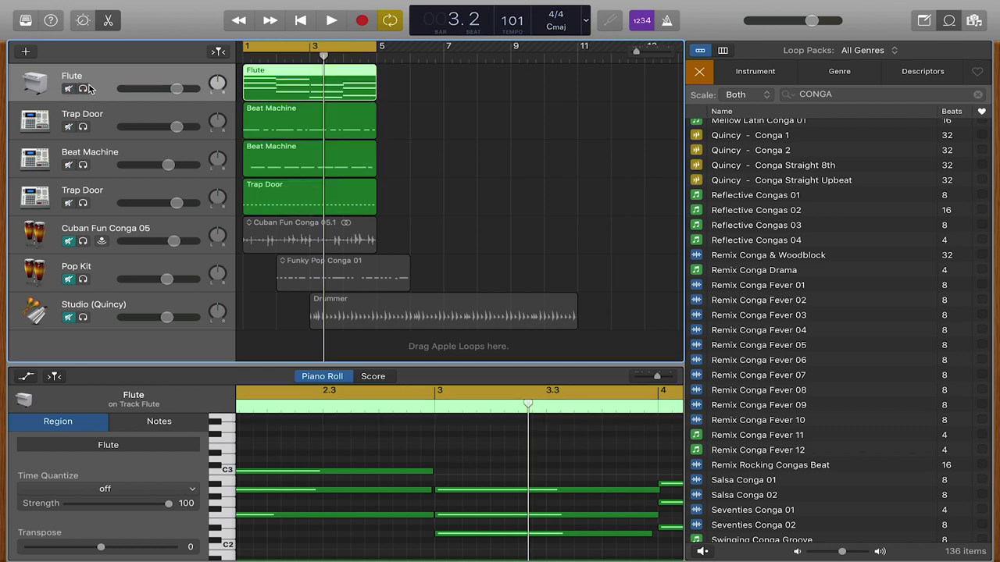
left_click(69, 242)
left_click(100, 299)
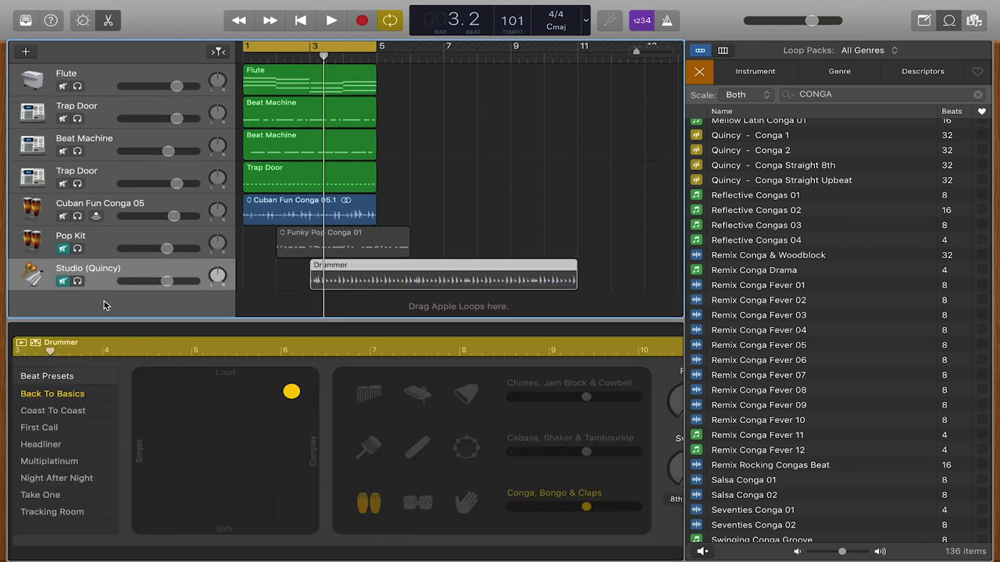
left_click(62, 278)
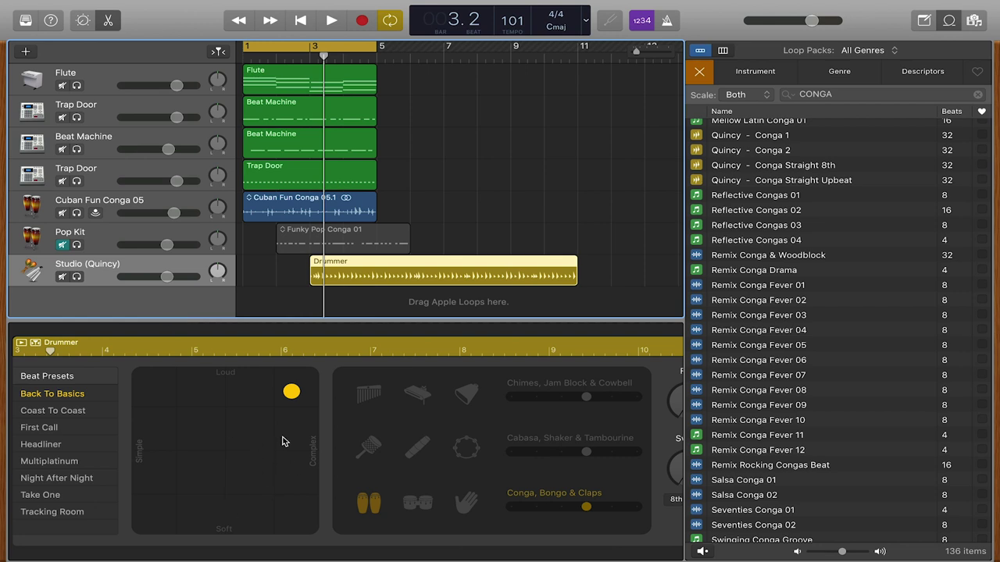
- Solo the Studio (Quincy) track with its Drummer region moved to bar 1, and raise the track volume slightly during playback
left_click(76, 278)
left_click_drag(397, 267, 330, 266)
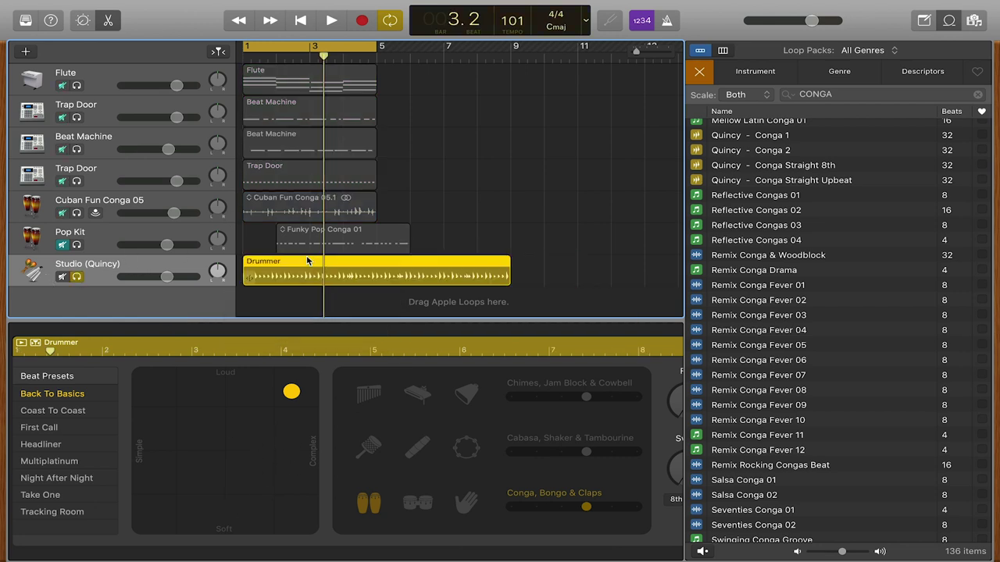
key("Return")
key("space")
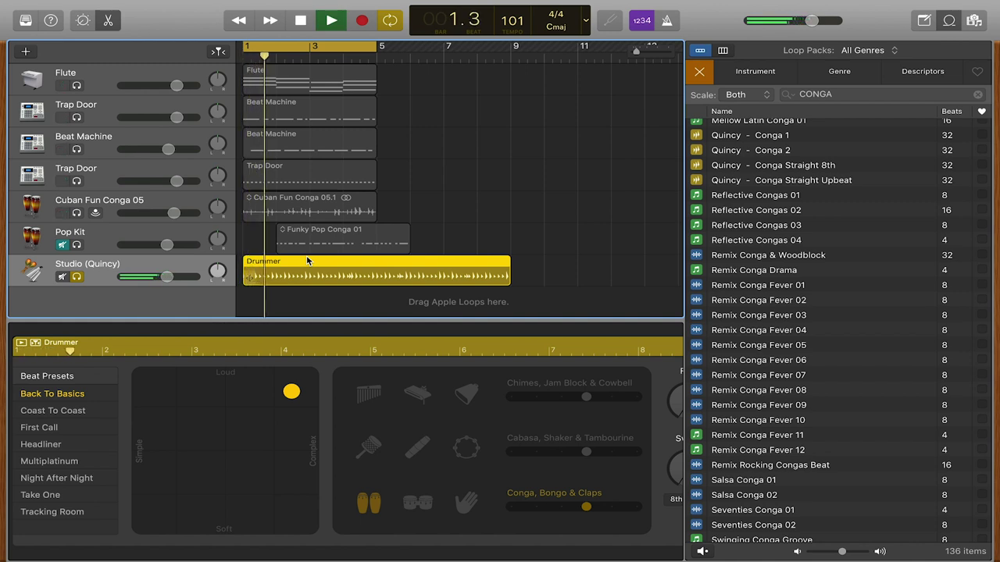
left_click_drag(166, 277, 194, 280)
key("space")
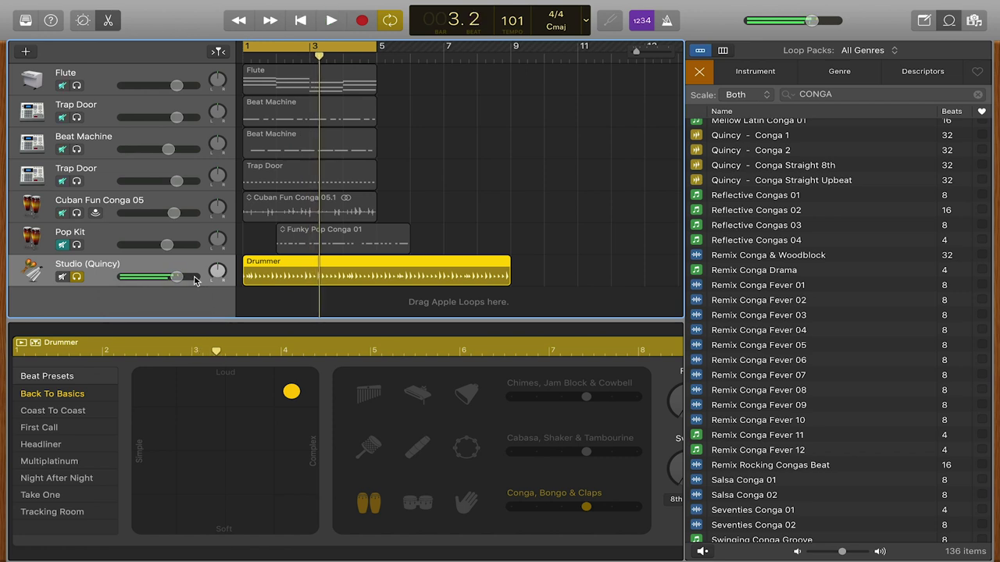
- Add bongos, claps, cabasa, shaker and tambourine to the Drummer's percussion and play the region from the beginning
left_click(466, 502)
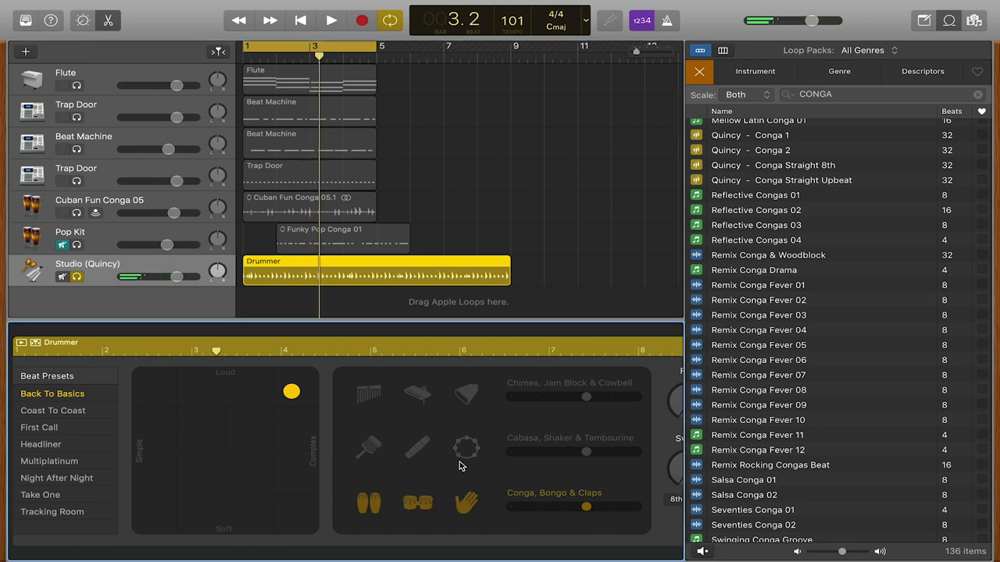
key("Return")
key("space")
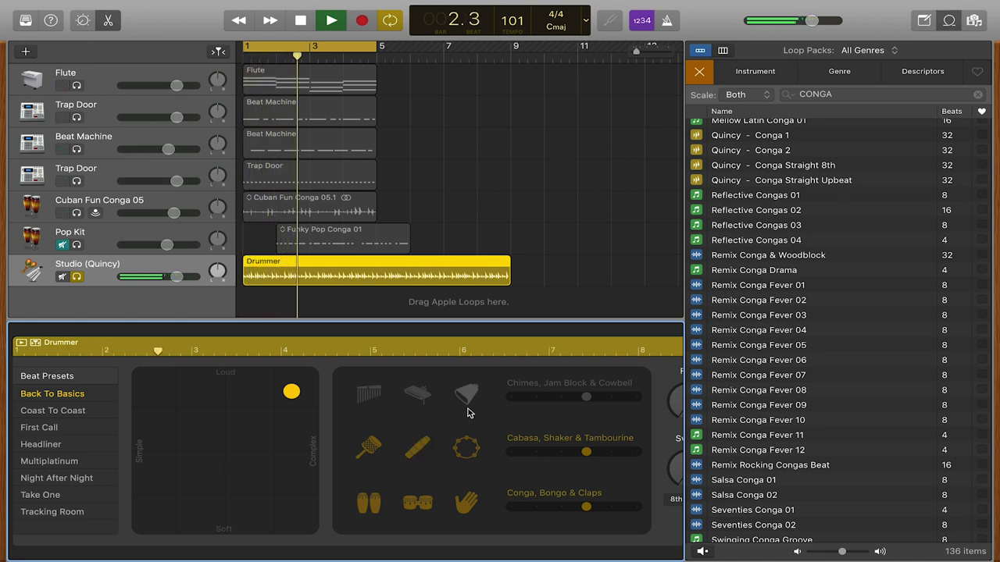
- Set the Drummer's feel to soft and simple, and apply the Take One beat preset during playback
left_click_drag(291, 391, 140, 524)
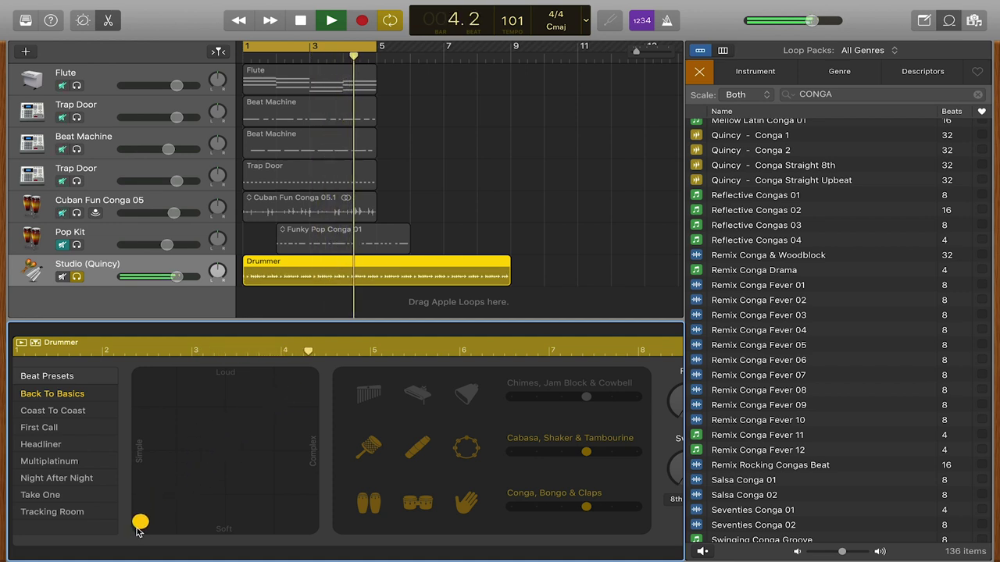
left_click(56, 496)
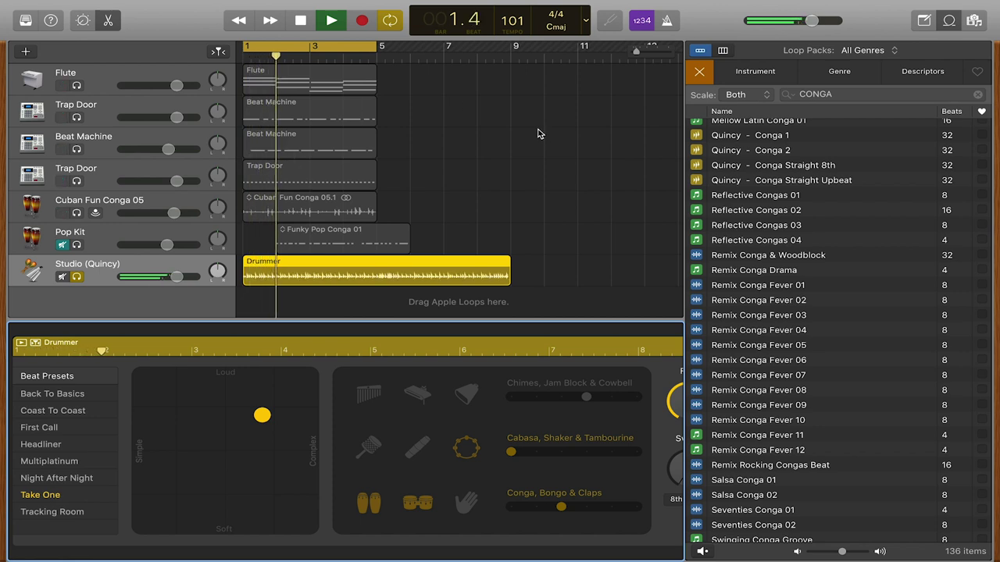
mouse_move(536, 556)
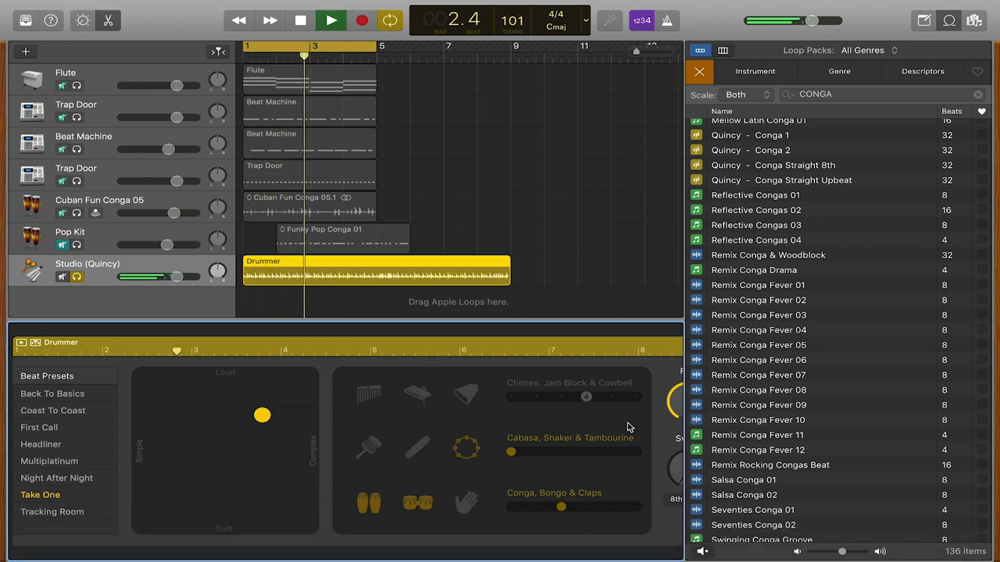
scroll(647, 524, "right", 3)
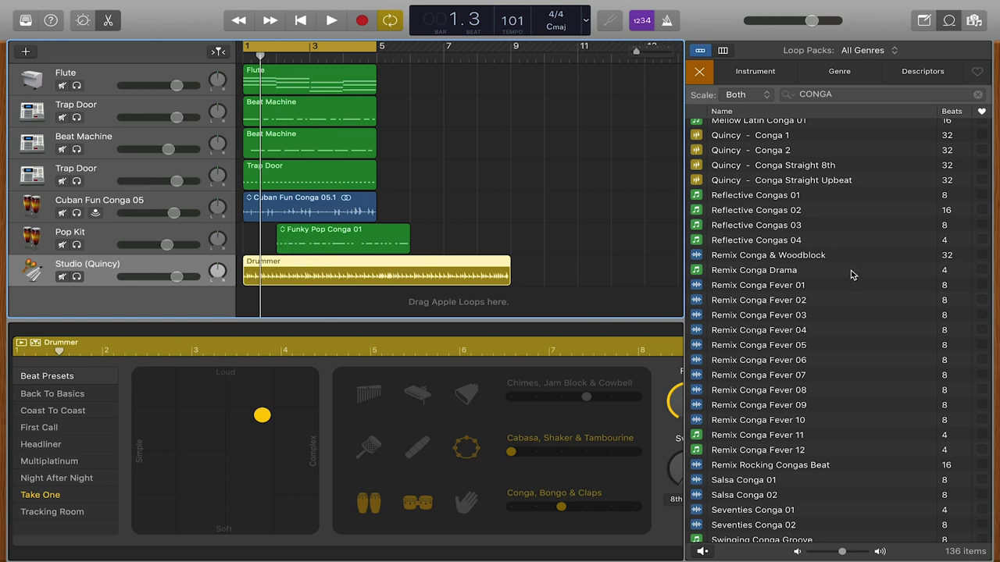
- Clear the CONGA loop search and look through the Instrument, Genre and Descriptors loop categories
scroll(851, 273, "down", 5)
scroll(851, 274, "up", 10)
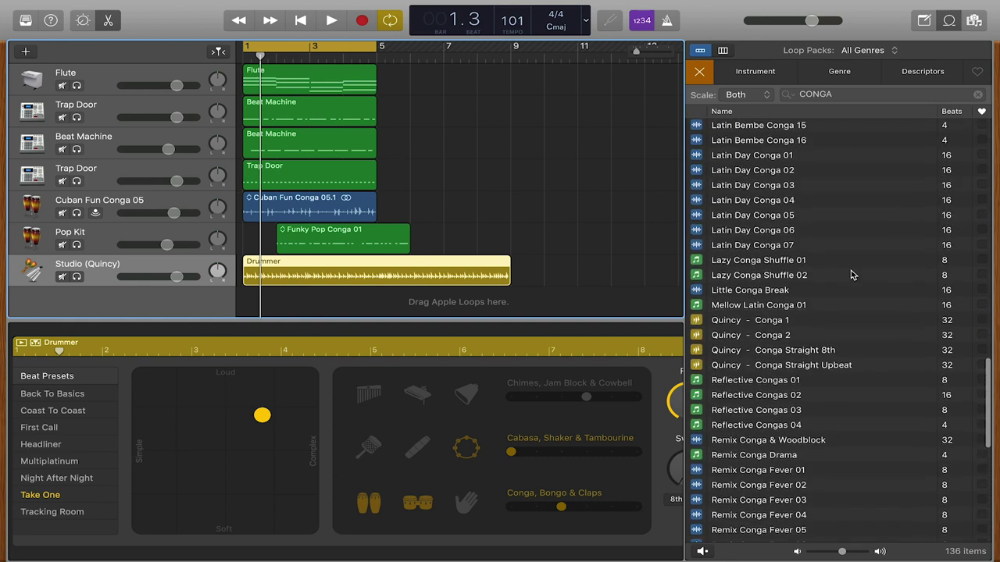
left_click(785, 79)
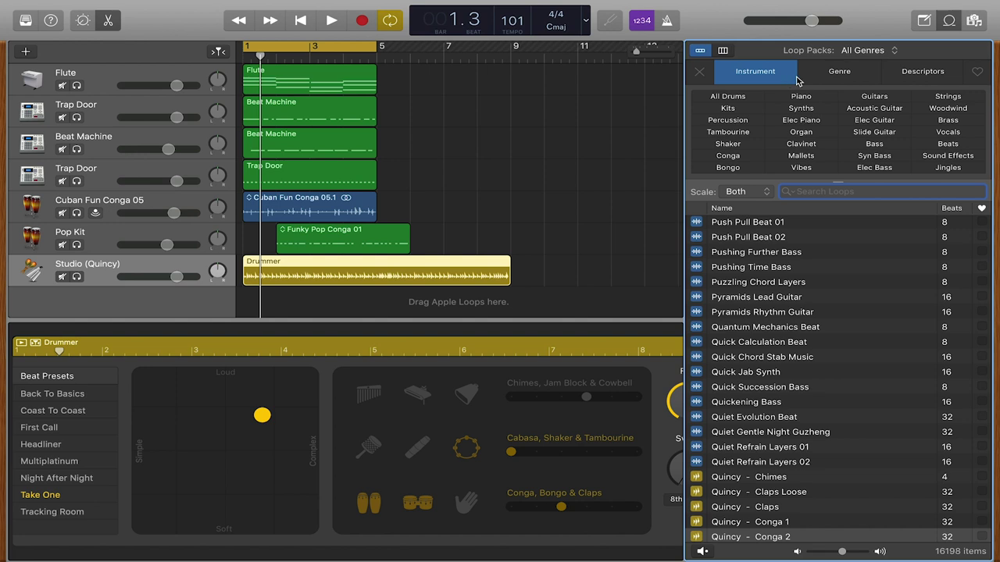
left_click(831, 81)
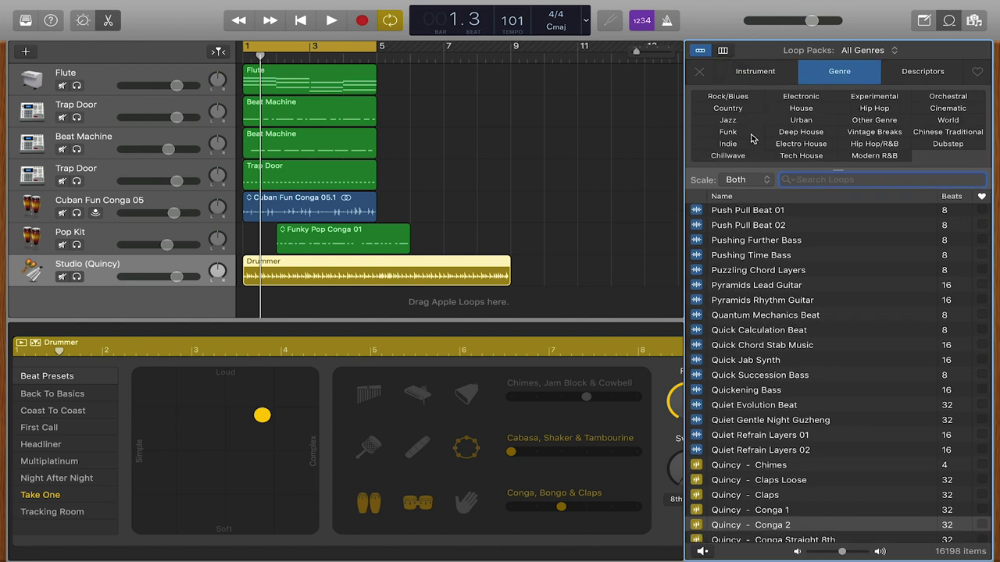
left_click(910, 74)
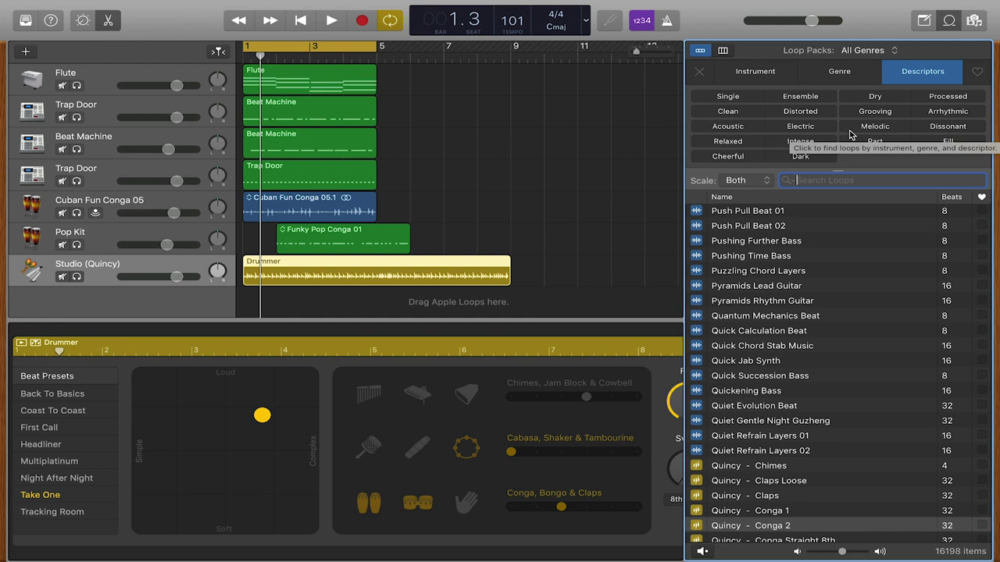
- Add the Bacon Grease Kick audio file from the iTunes music library to a new track at bar 5, beat 4
left_click(974, 21)
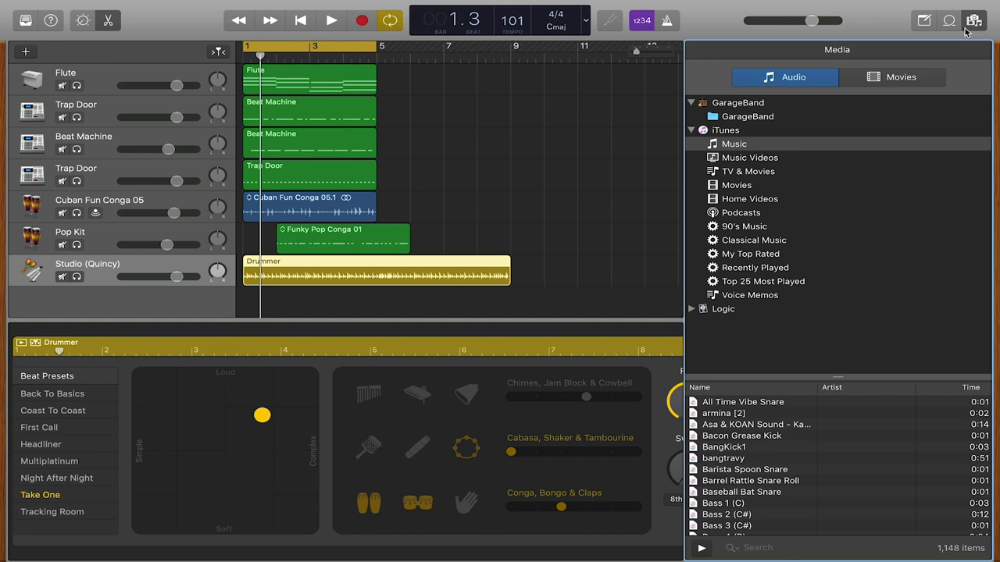
left_click(952, 23)
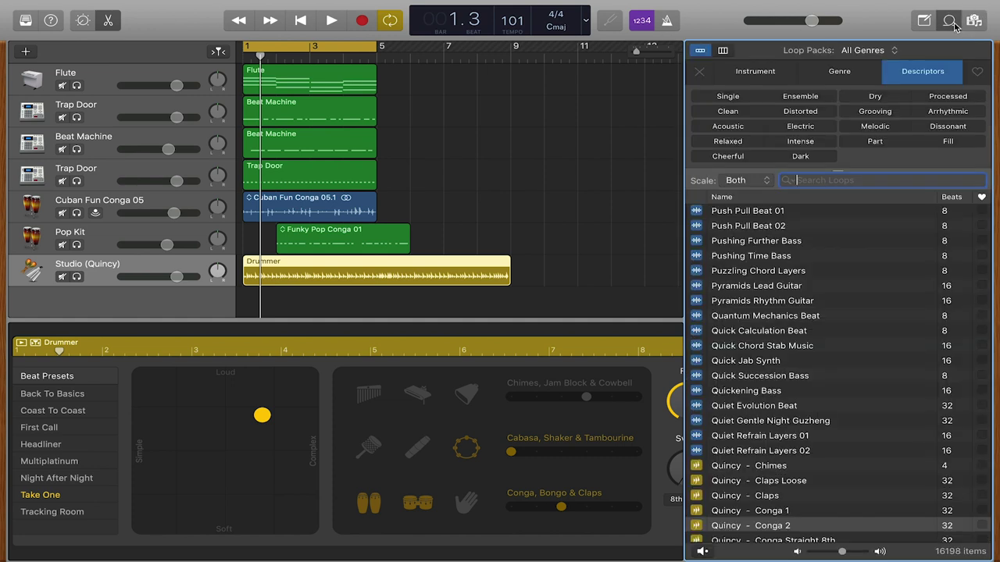
left_click(974, 22)
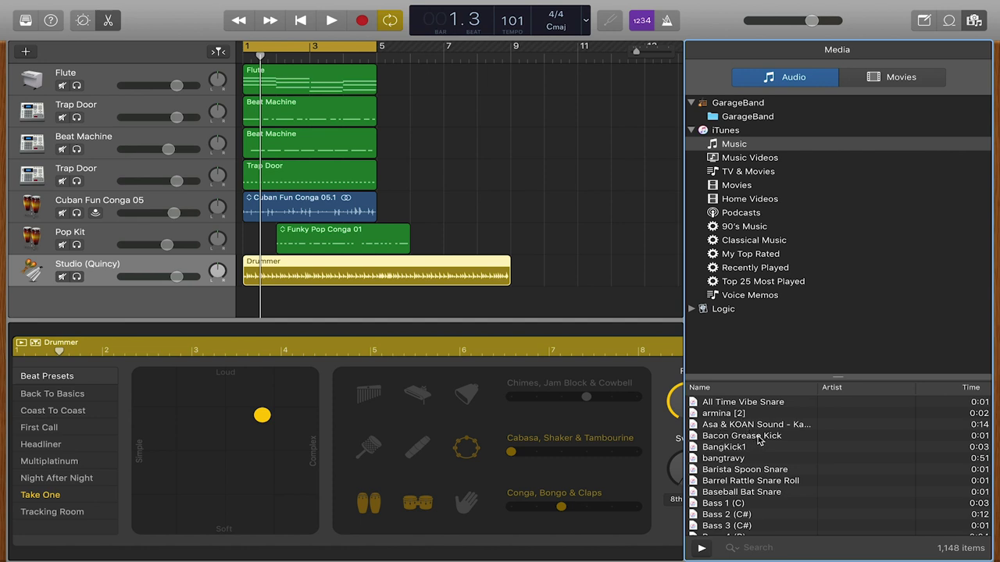
left_click_drag(758, 441, 402, 297)
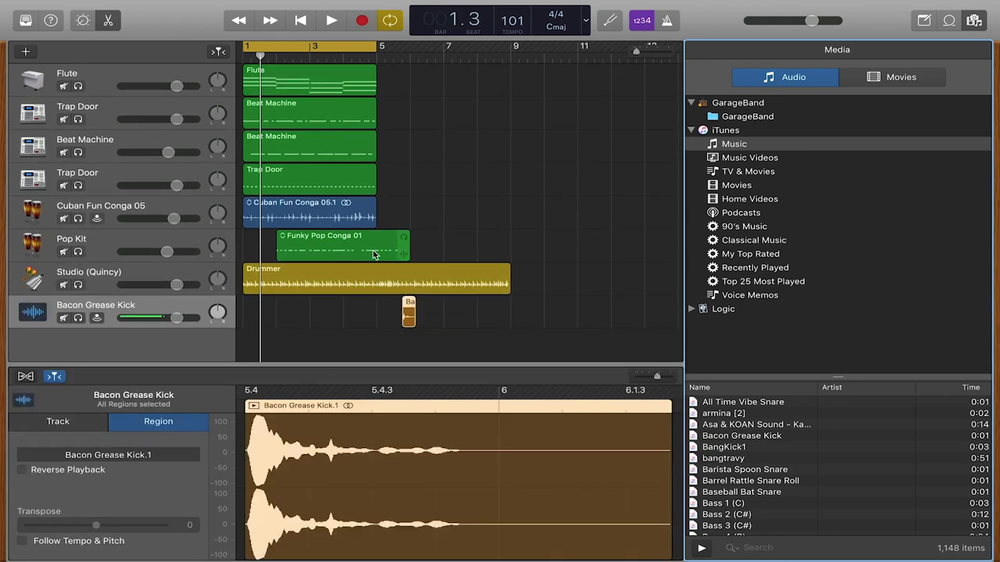
- Solo the Bacon Grease Kick track and play its region with cycling turned off
left_click(79, 317)
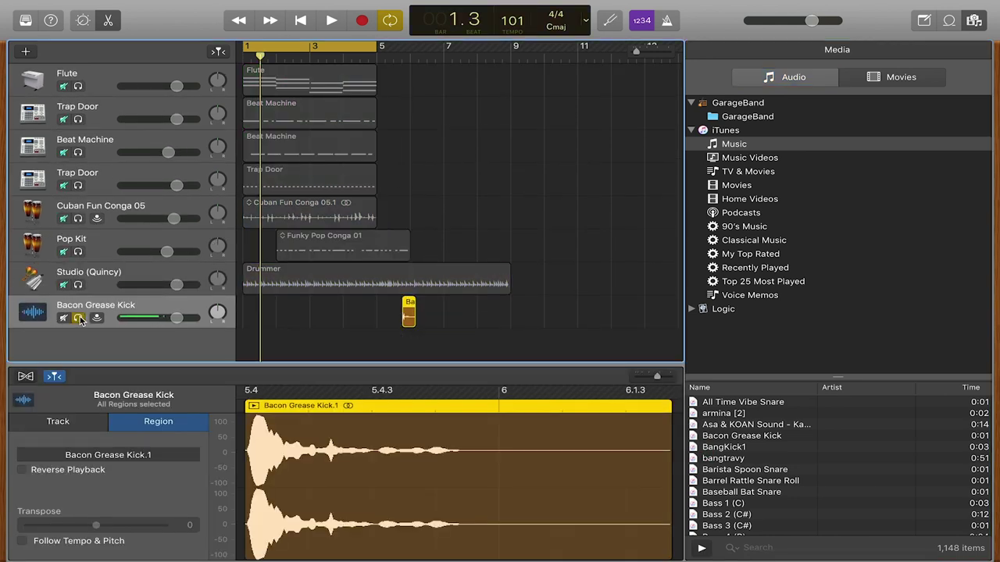
left_click(409, 55)
left_click(364, 47)
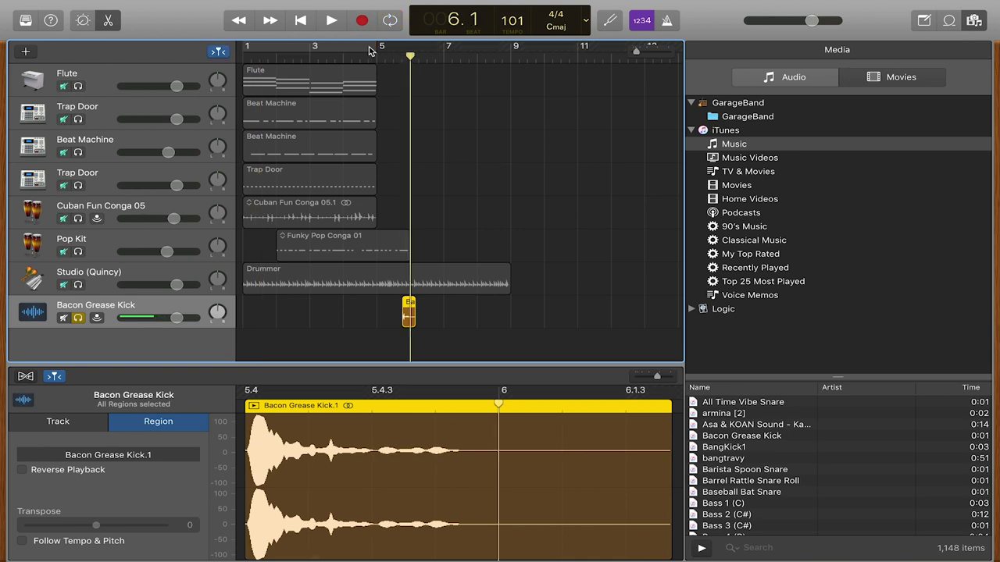
key("space")
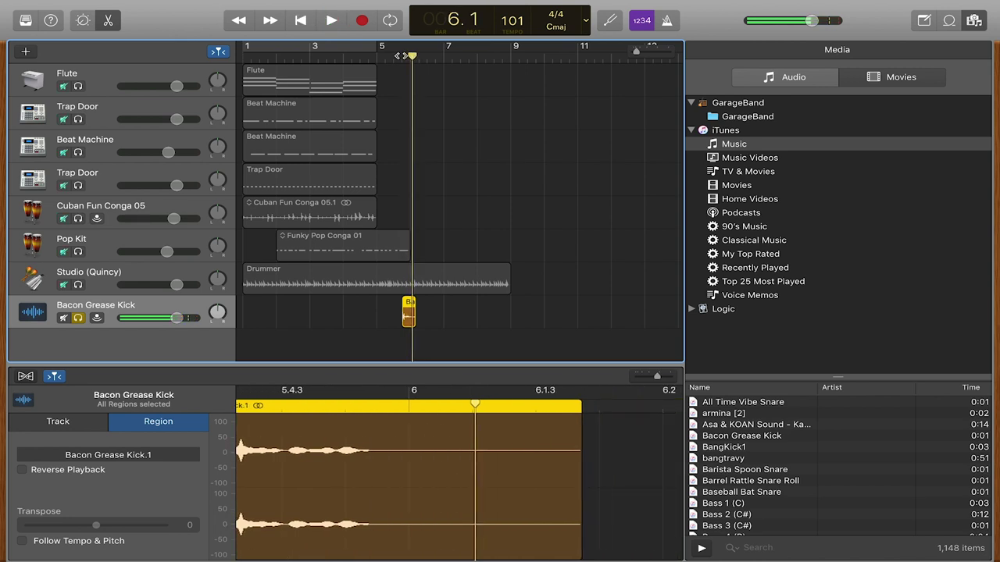
key("space")
key("space")
key("space")
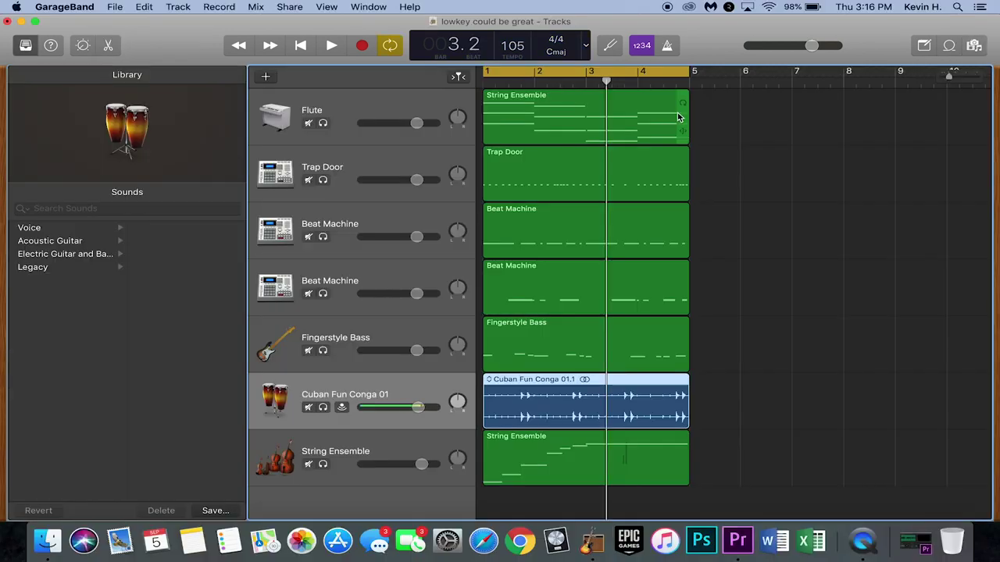
- Copy the Flute track's String Ensemble region, paste it at bar 5, and undo the paste
scroll(706, 237, "down", 3)
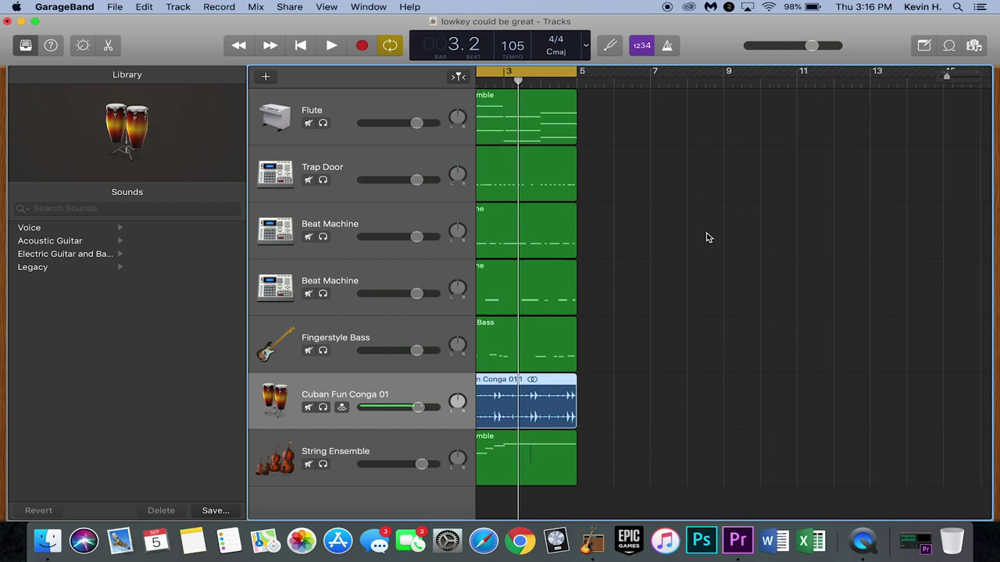
scroll(706, 238, "up", 3)
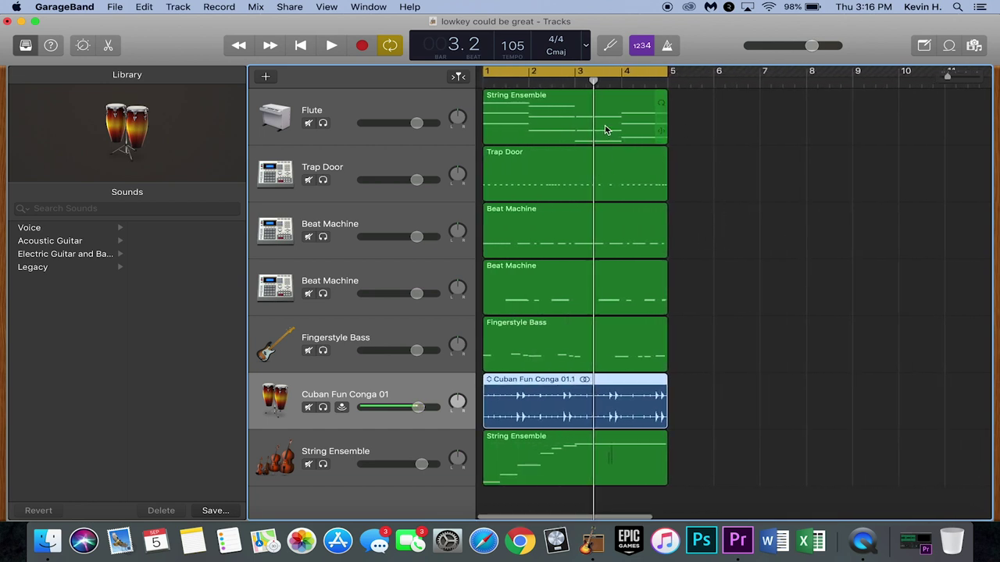
left_click(605, 129)
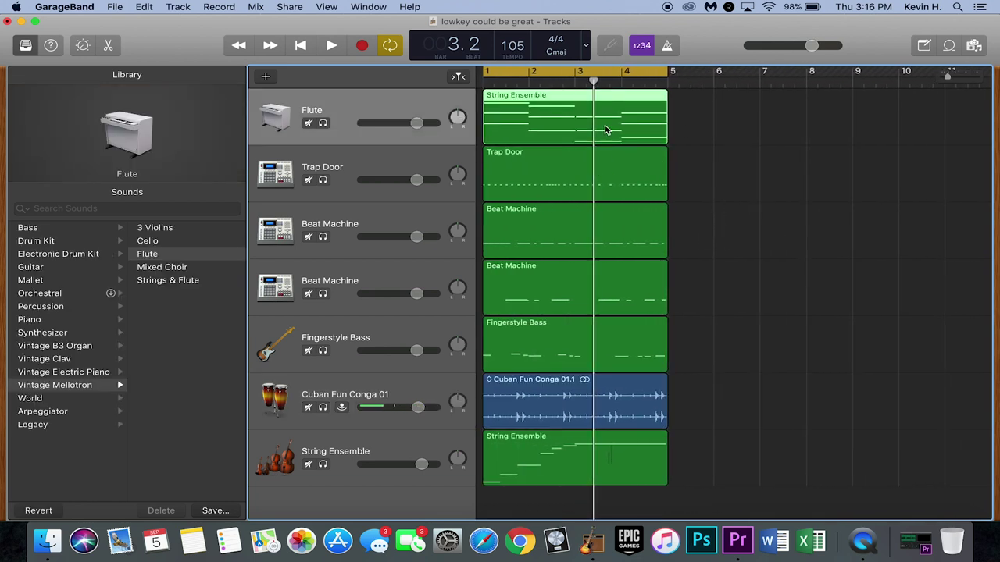
right_click(605, 129)
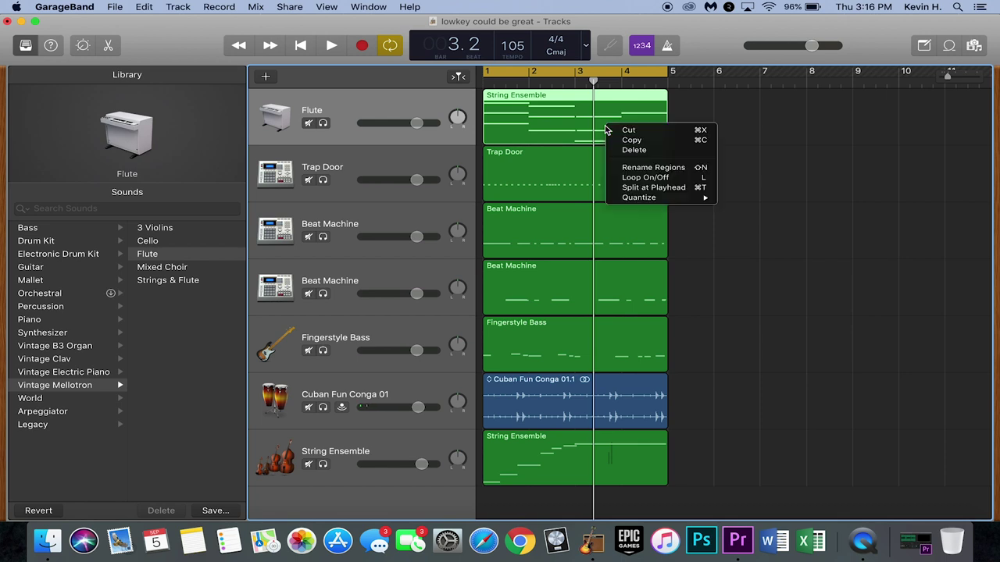
left_click(633, 140)
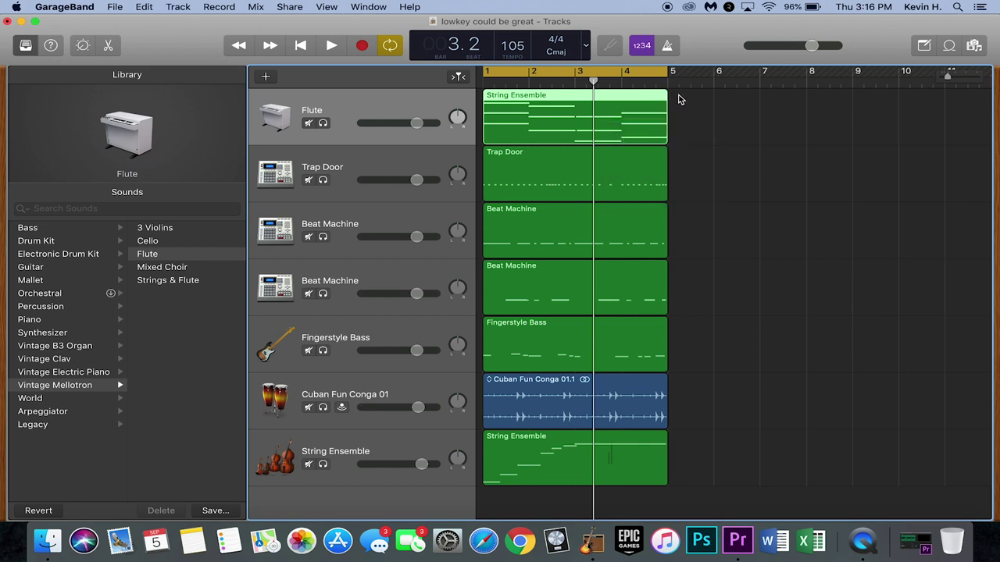
left_click(669, 82)
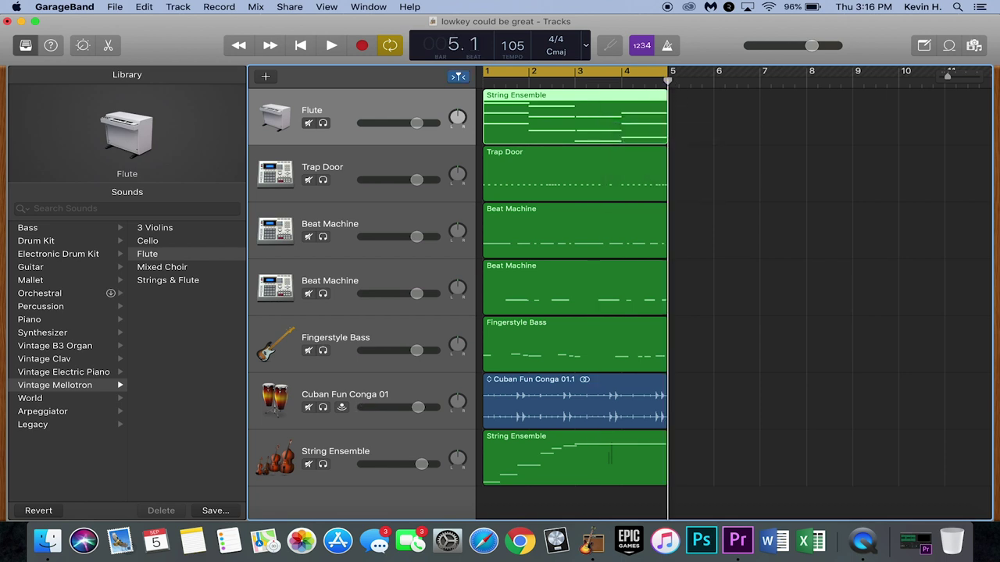
right_click(679, 98)
left_click(706, 121)
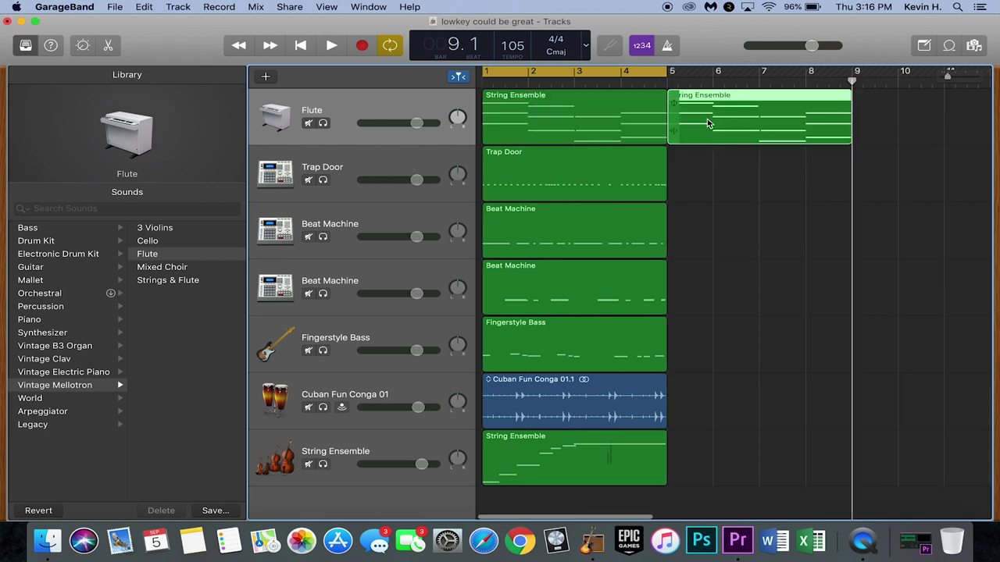
key("super+z")
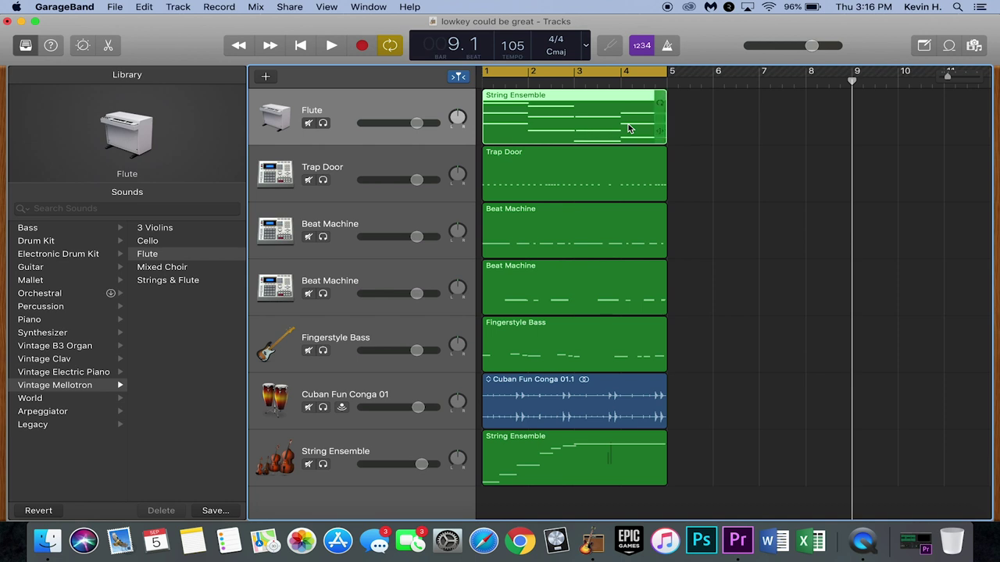
- Paste the copied String Ensemble region at bar 5 once more and undo it
left_click(669, 78)
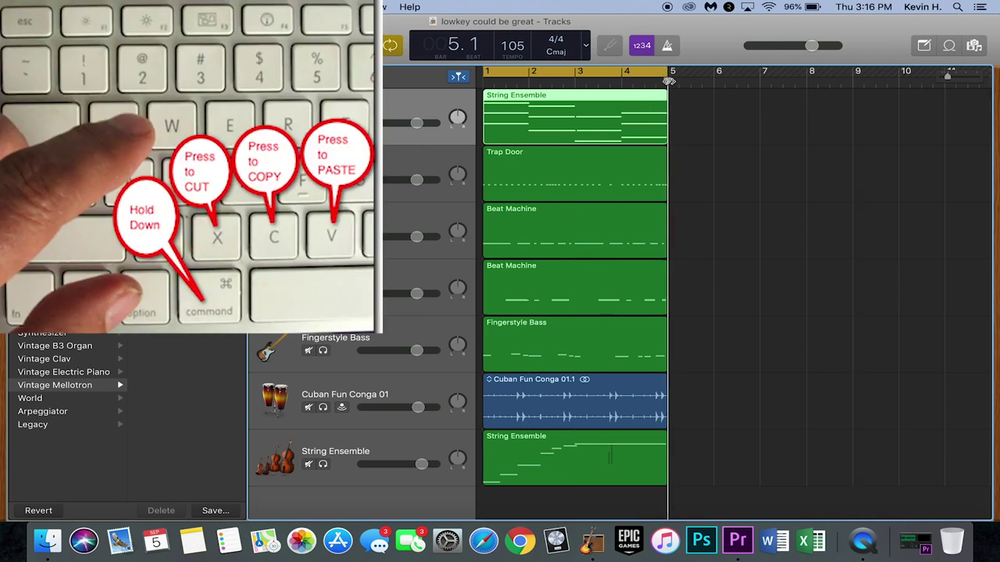
key("super+v")
key("super+z")
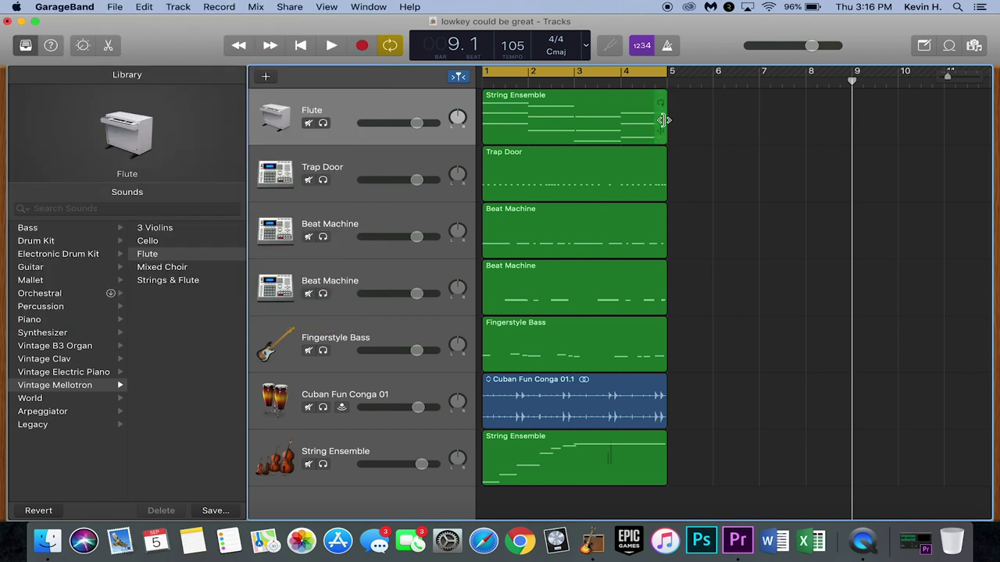
- Move the Flute track's String Ensemble region, the upper Beat Machine region and the Fingerstyle Bass region to staggered positions after bar 5
left_click_drag(662, 106, 666, 134)
left_click_drag(598, 104, 815, 107)
left_click_drag(619, 207, 832, 209)
left_click_drag(596, 320, 864, 322)
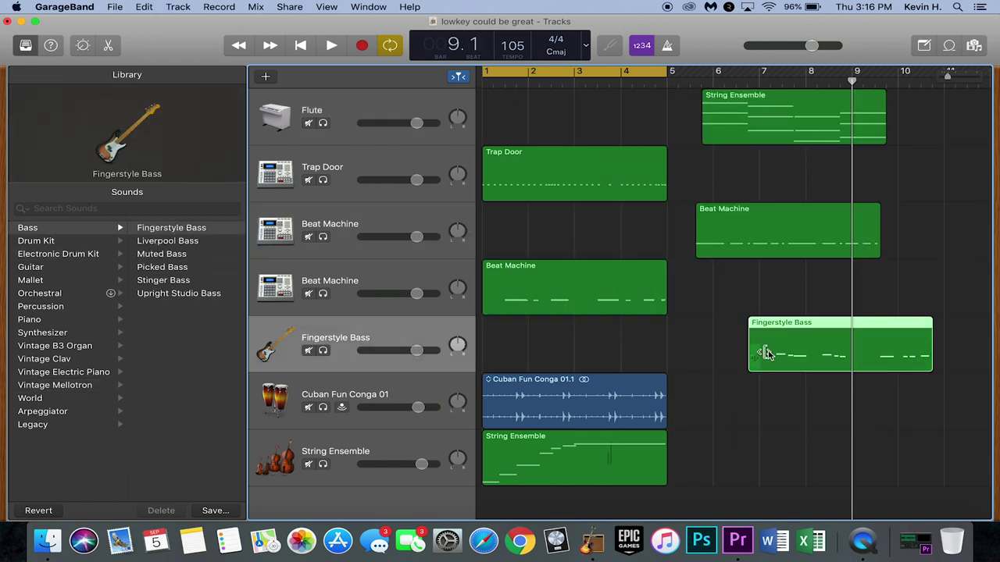
- Duplicate the lower Beat Machine region and place the copy so it starts between bars 5 and 6 on the same track
left_click(653, 273)
left_click(664, 79)
key("super+v")
left_click_drag(748, 290, 795, 281)
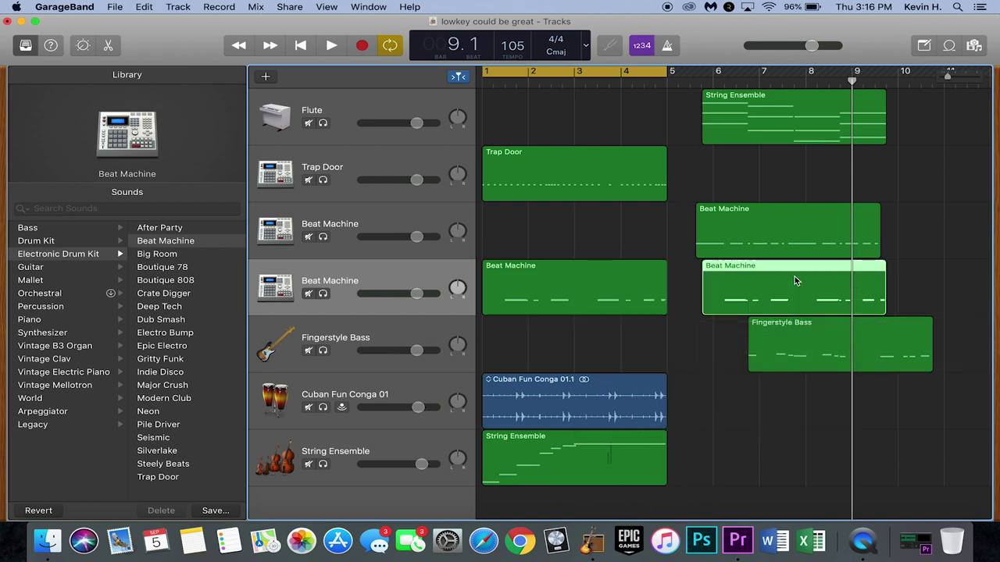
- Move the Flute track's String Ensemble region back to bar 1 and try adjusting its end edge
left_click_drag(765, 124, 545, 146)
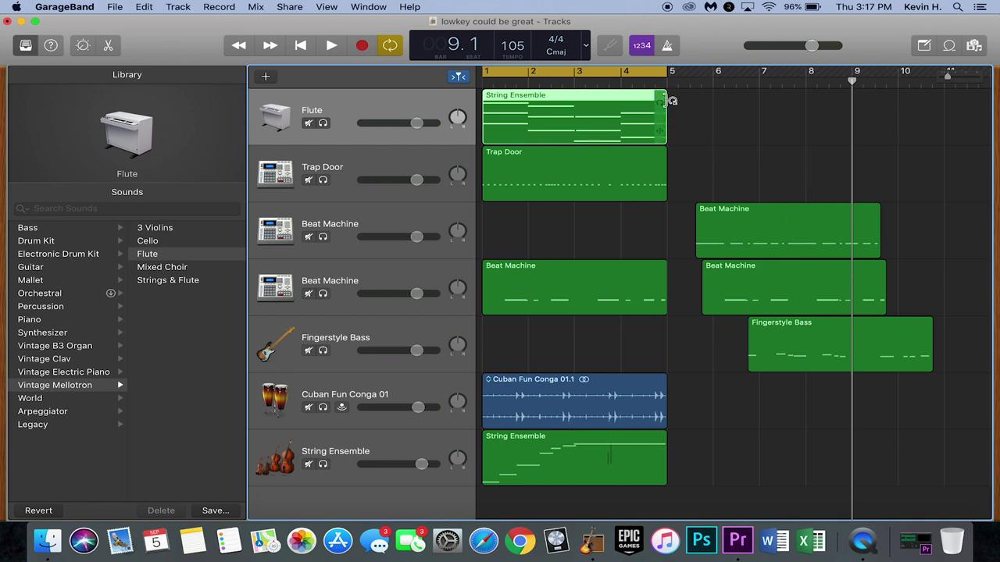
left_click_drag(671, 100, 617, 143)
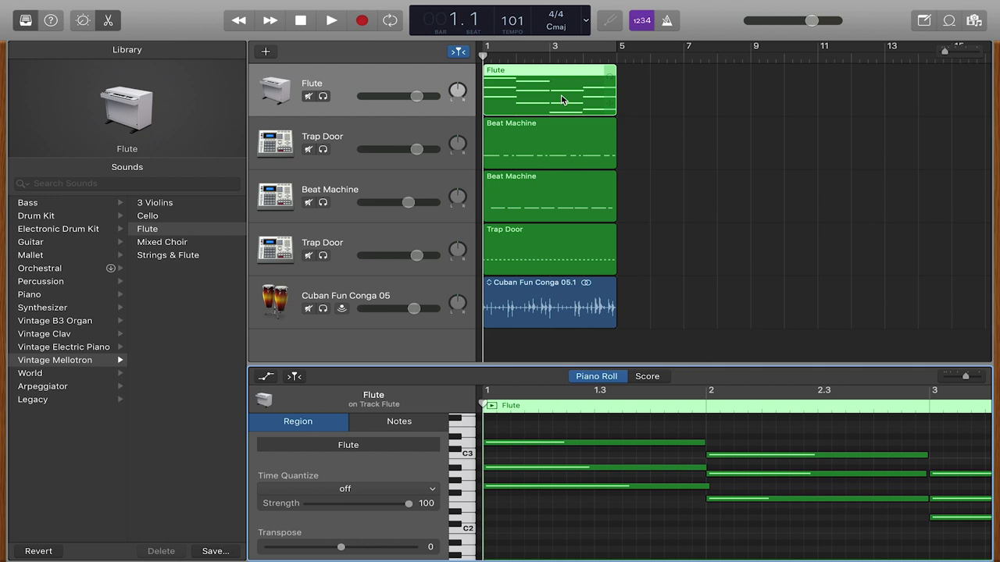
- Add a software instrument track with the orchestral String Ensemble sound and record a four-bar melody on it
double_click(357, 350)
left_click(103, 187)
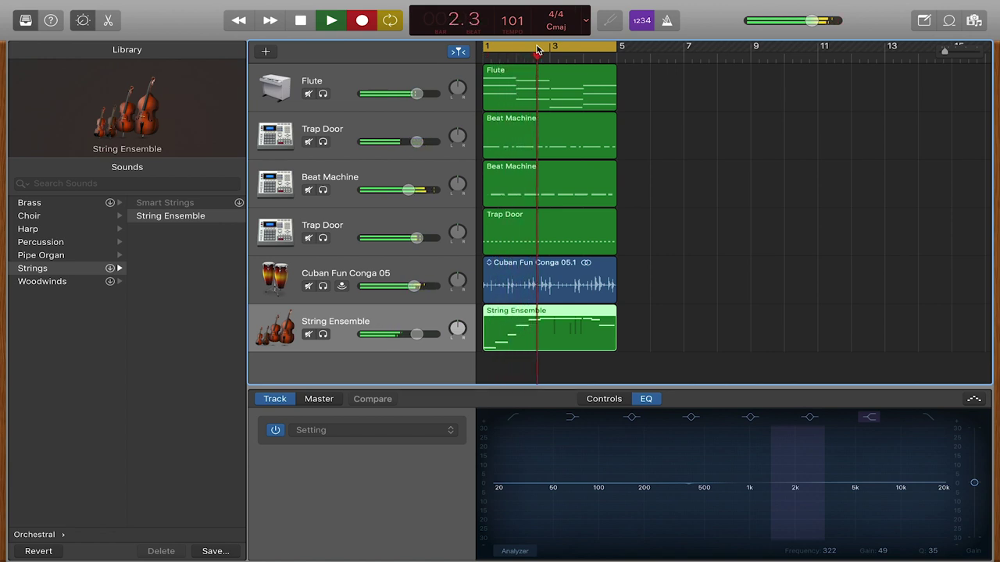
- Stop recording, then open the String Ensemble region in the Piano Roll and quantize all its notes to 1/16 Note
key("space")
double_click(537, 342)
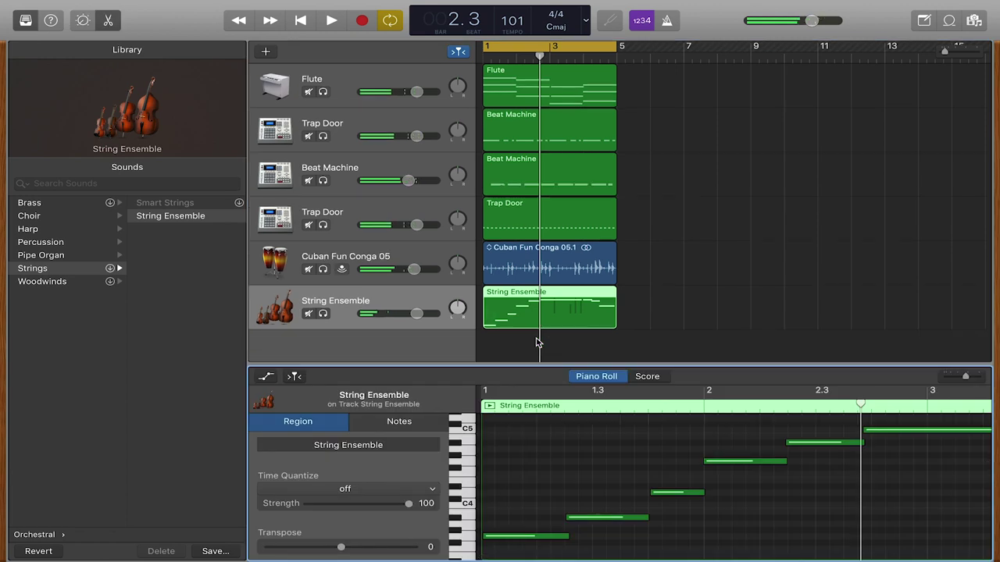
left_click(428, 465)
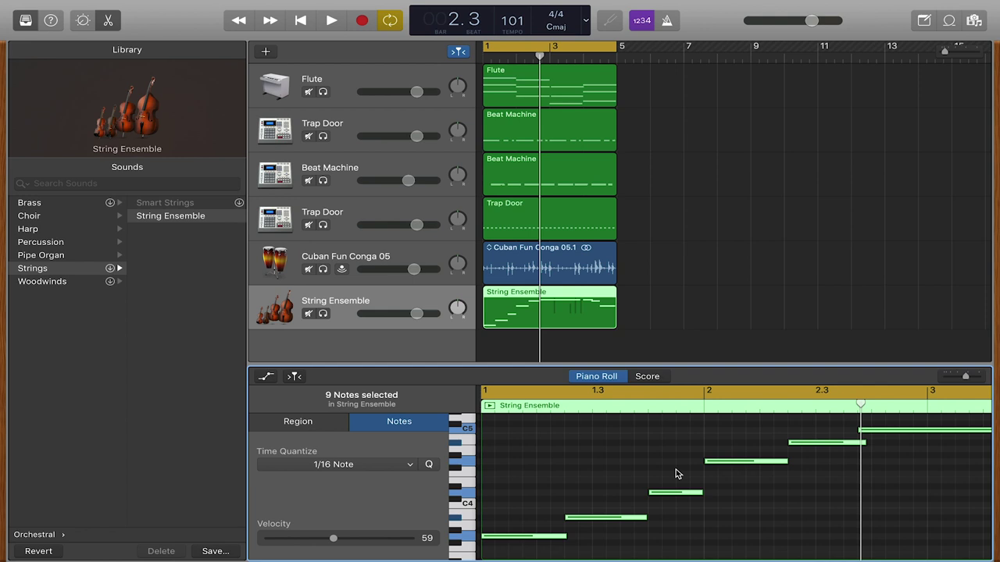
- Show the String Ensemble region as a score and look through the clef choices, keeping the treble clef
left_click(648, 376)
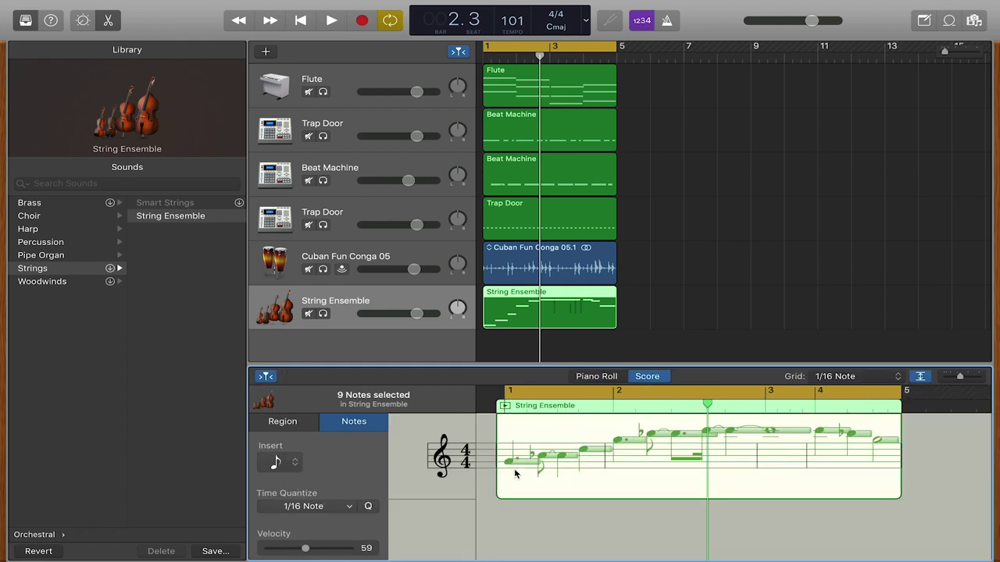
left_click(442, 455)
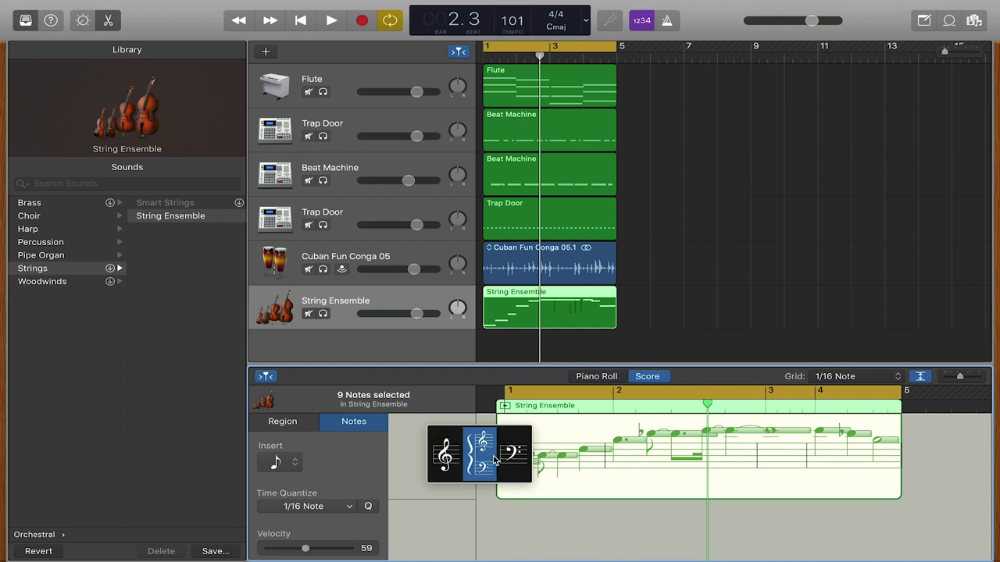
left_click(435, 512)
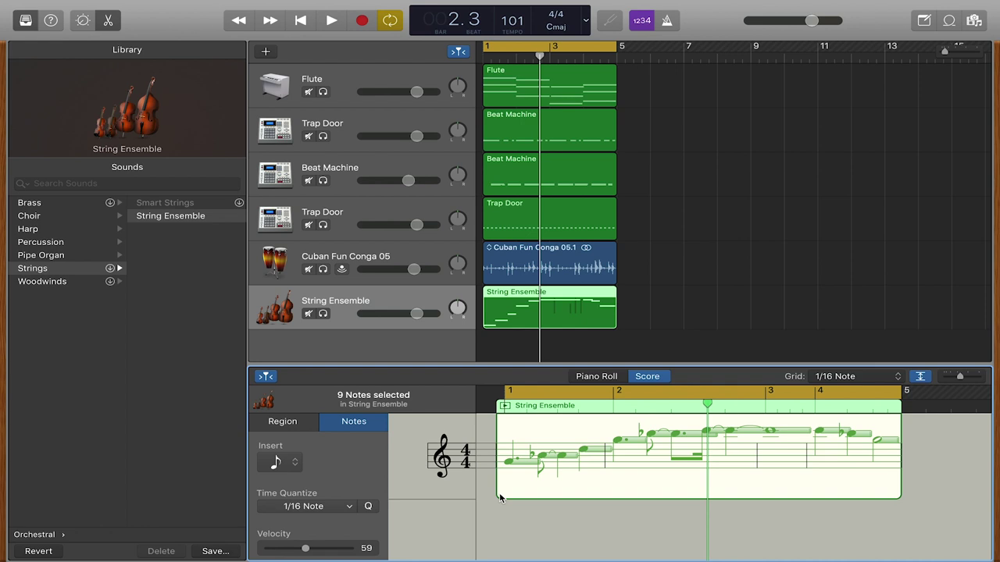
left_click(679, 472)
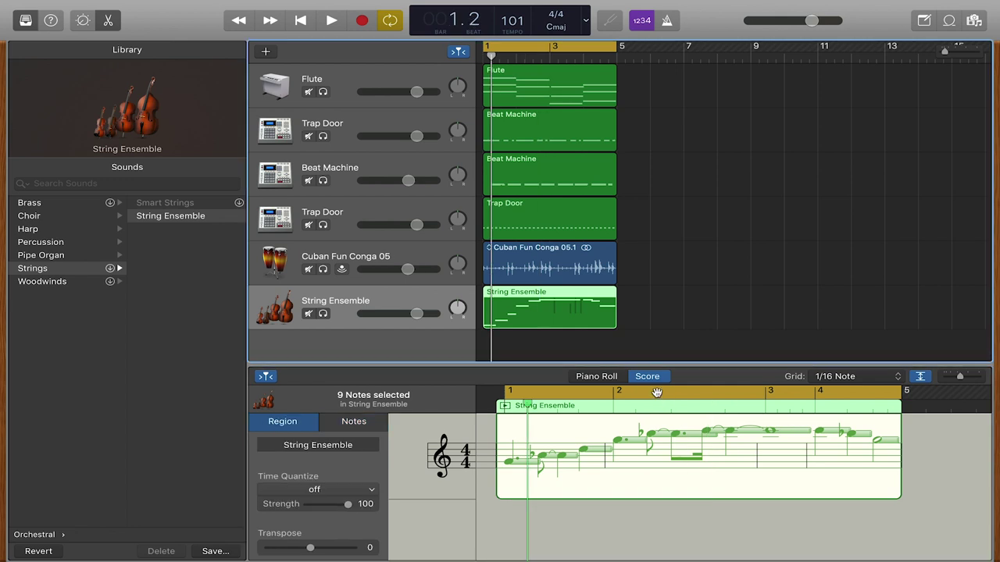